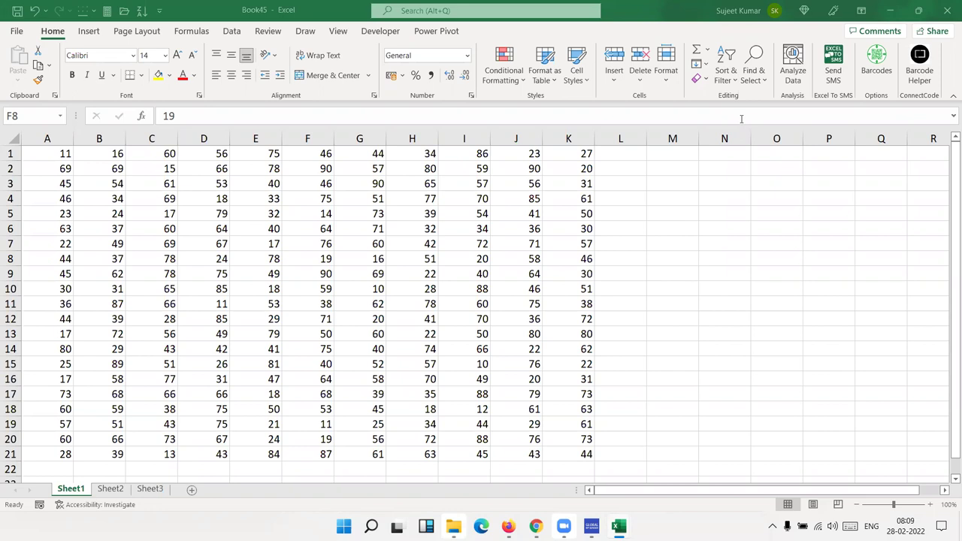
Step: Select a few cells, check the Protection options under Home > Format, then bring up the Review tab
left_click(198, 255)
left_click(378, 275)
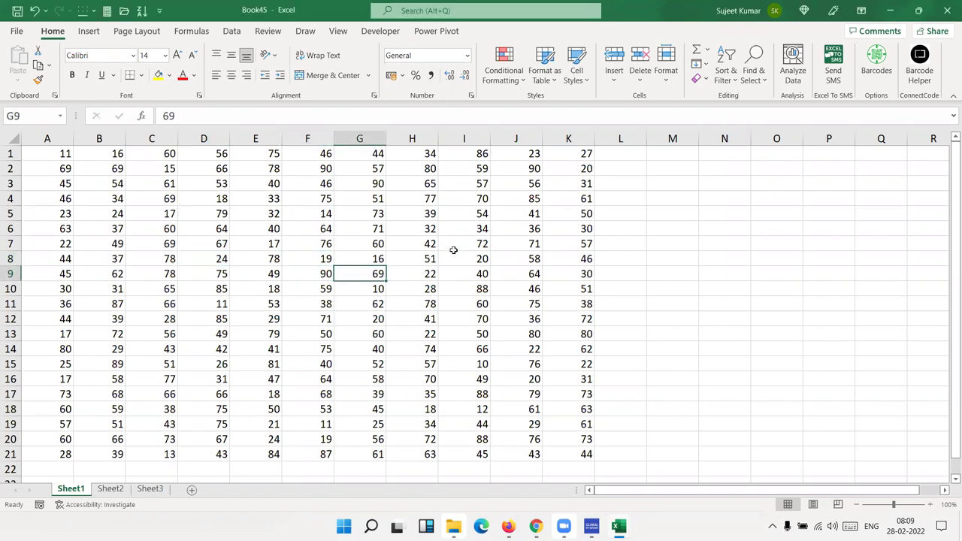
left_click(453, 248)
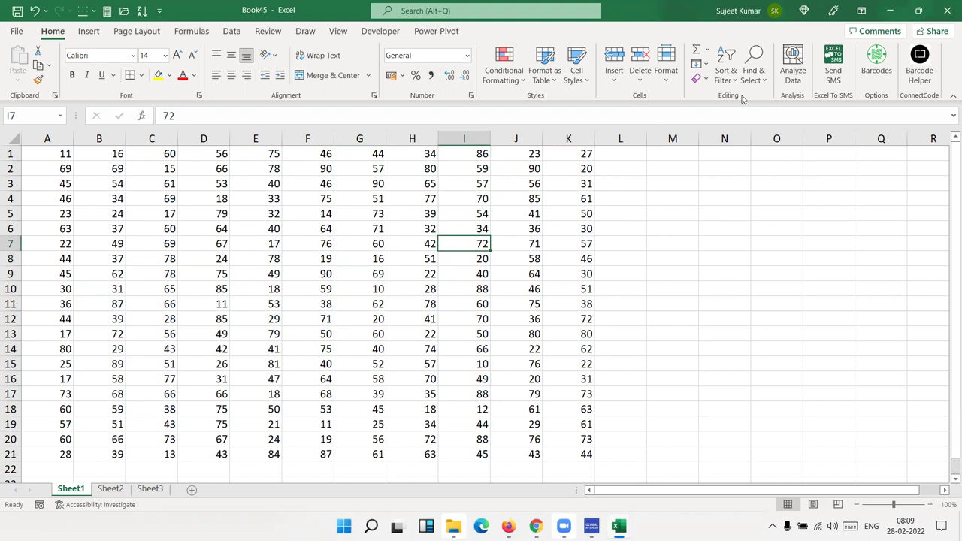
left_click(667, 75)
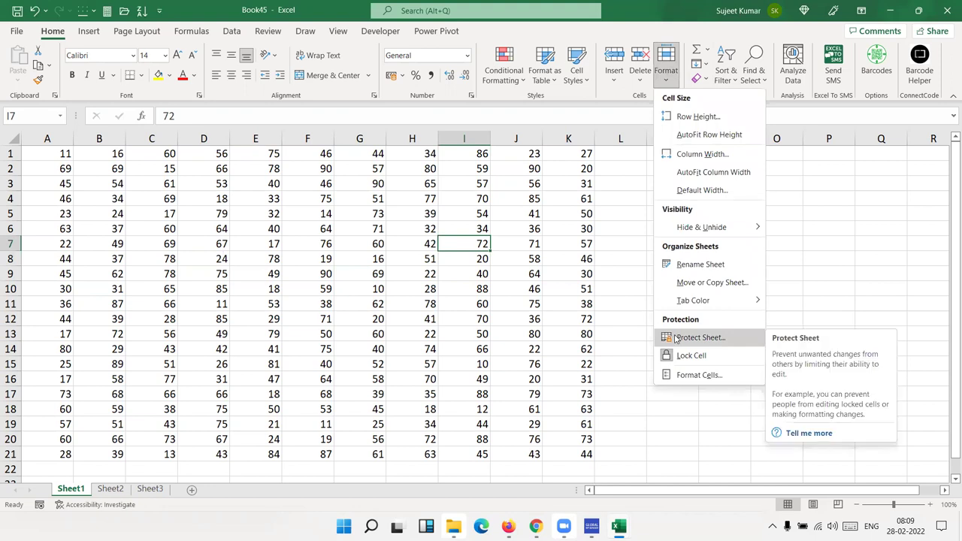
left_click(462, 337)
left_click(265, 32)
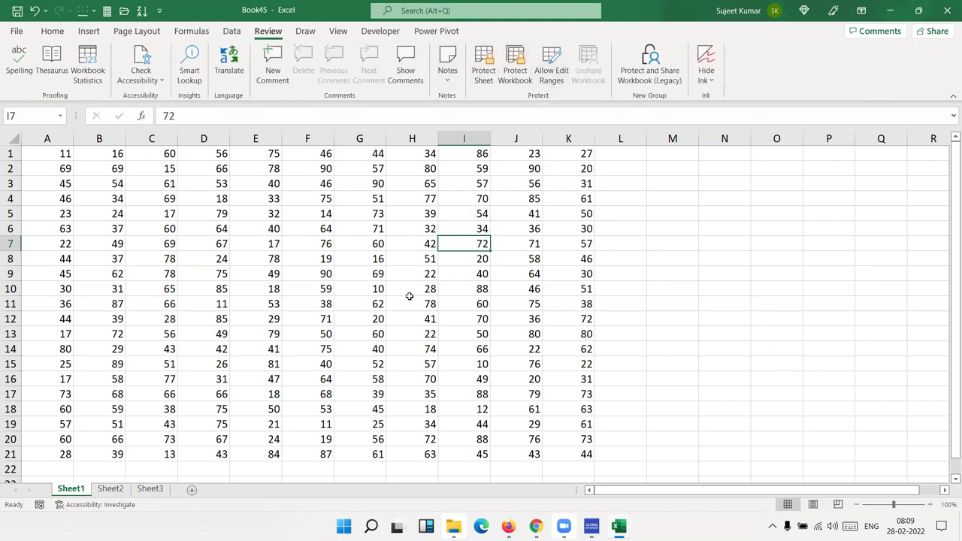
Step: Protect Sheet1 through its tab's Protect Sheet command, entering and confirming a password
right_click(73, 488)
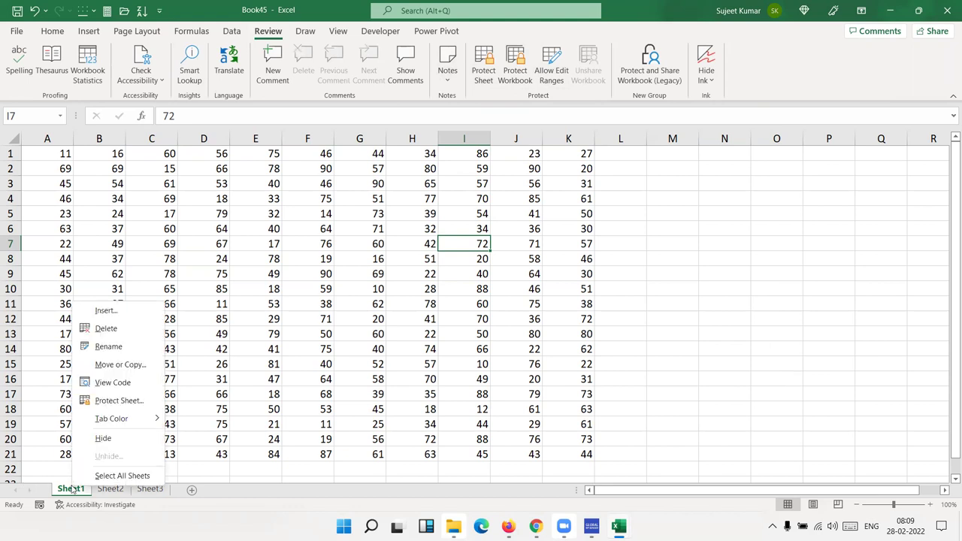
left_click(120, 401)
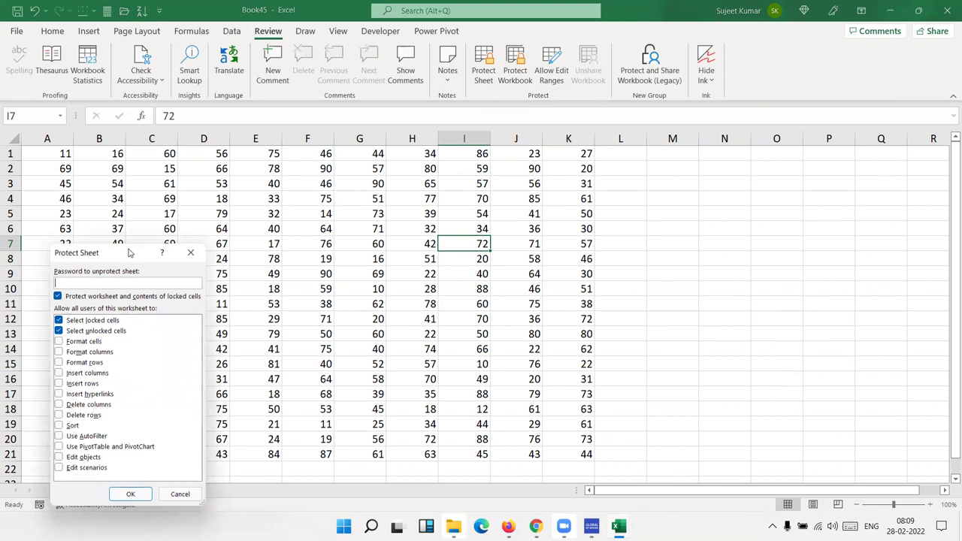
left_click_drag(129, 253, 392, 226)
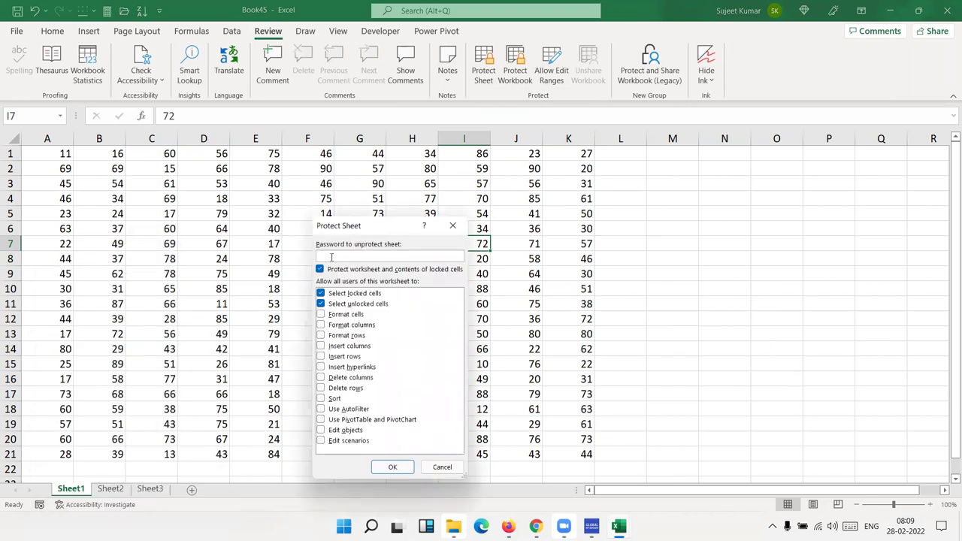
type("1")
key("Return")
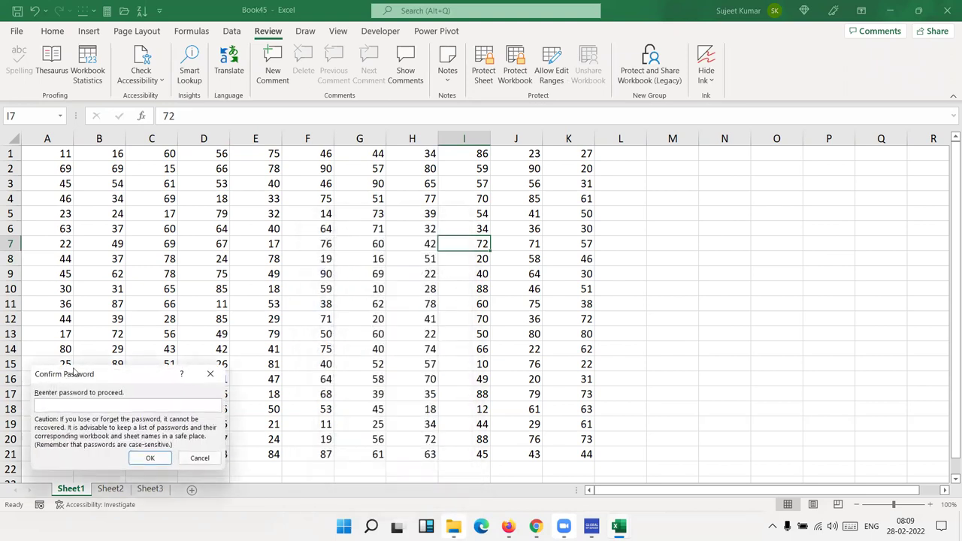
left_click_drag(80, 374, 459, 191)
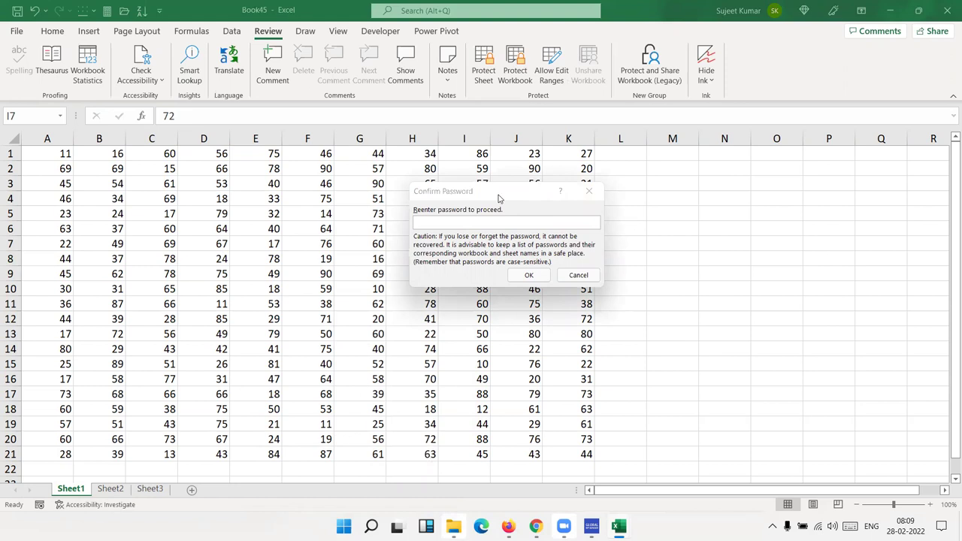
left_click(461, 224)
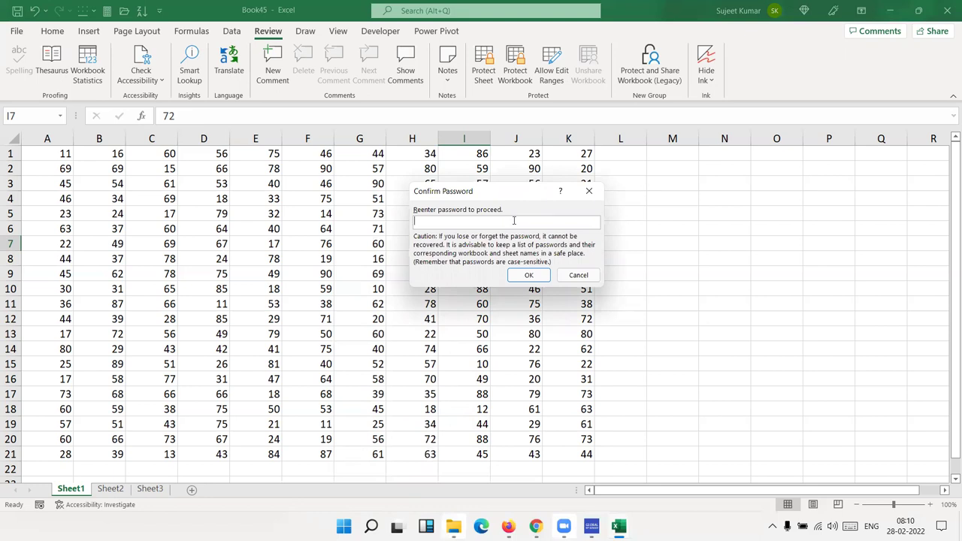
type("1")
left_click(529, 276)
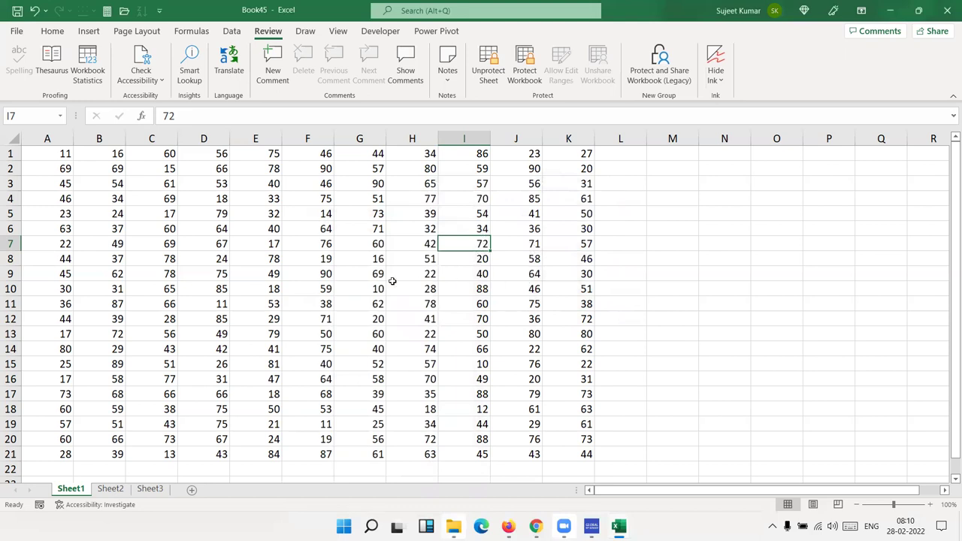
Step: Try deleting H9 and editing E6 on protected Sheet1, dismissing each warning
left_click(325, 277)
left_click(433, 269)
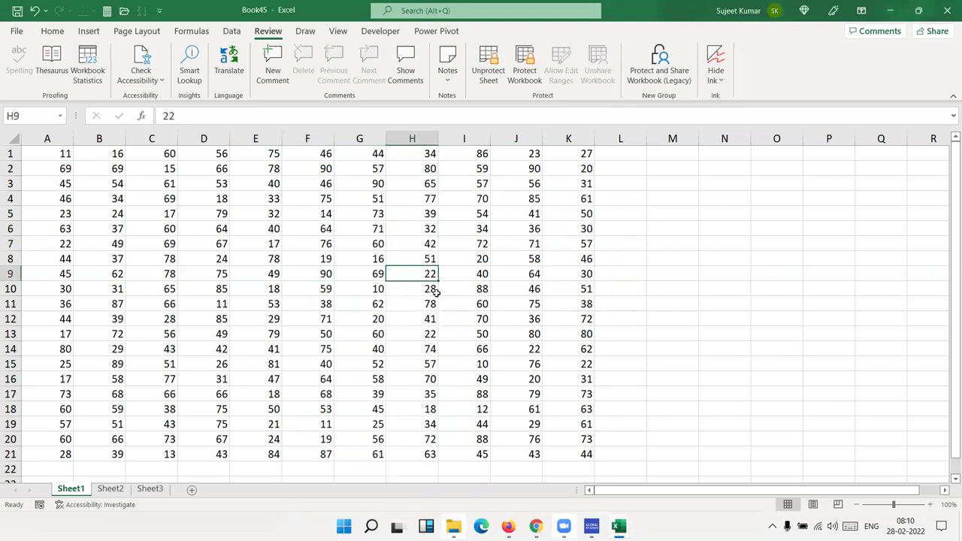
key("Delete")
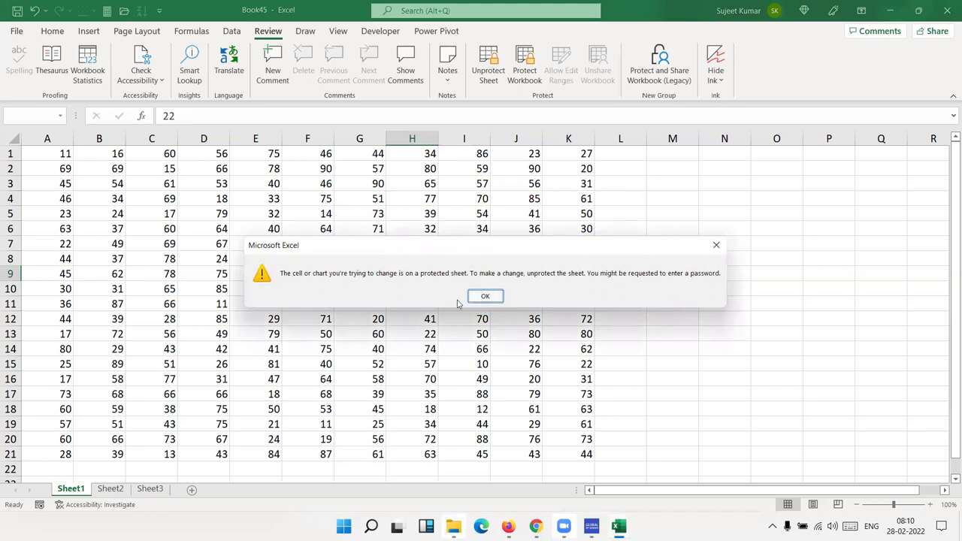
left_click(484, 296)
left_click(261, 227)
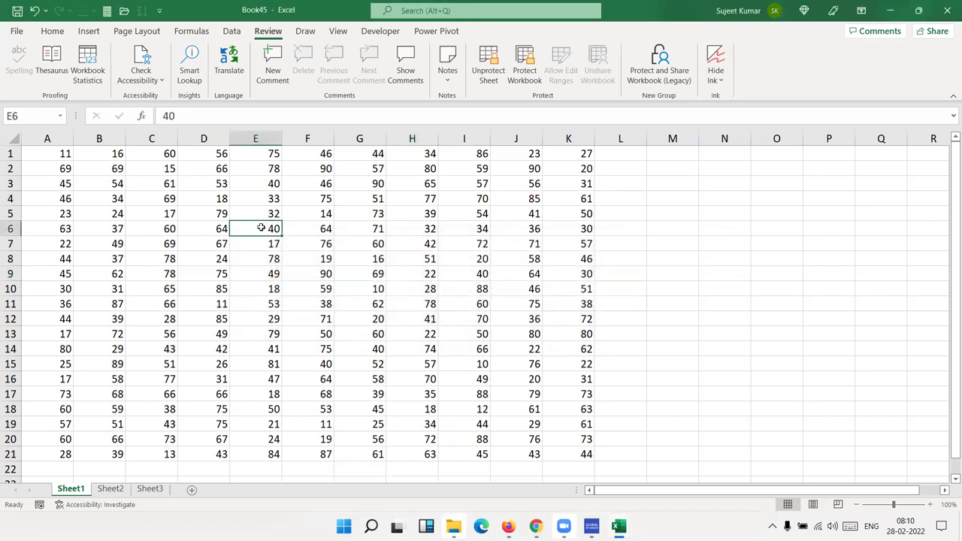
double_click(261, 227)
left_click(484, 296)
Step: Copy B2:I19 from Sheet1, paste it into Sheet2, and return to Sheet1
left_click_drag(65, 153, 559, 448)
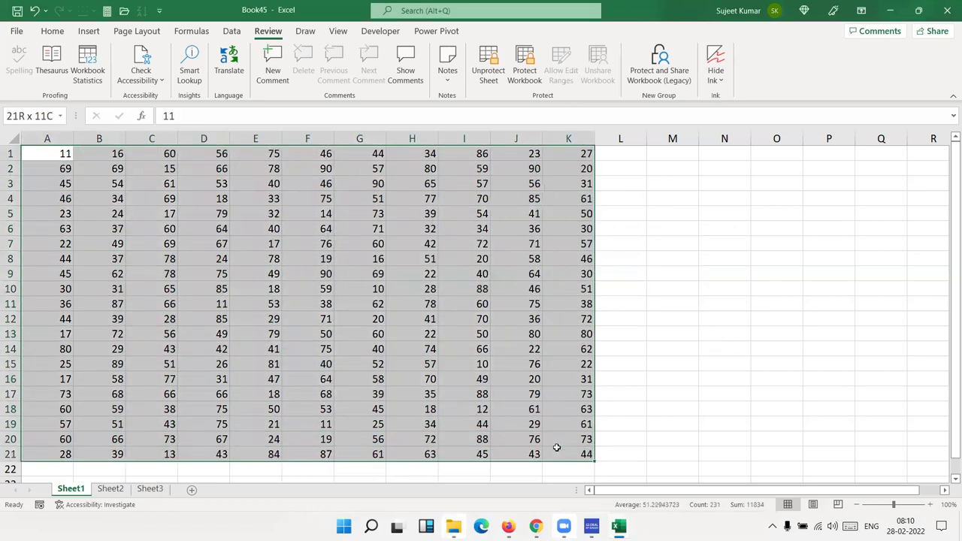
key("ctrl+c")
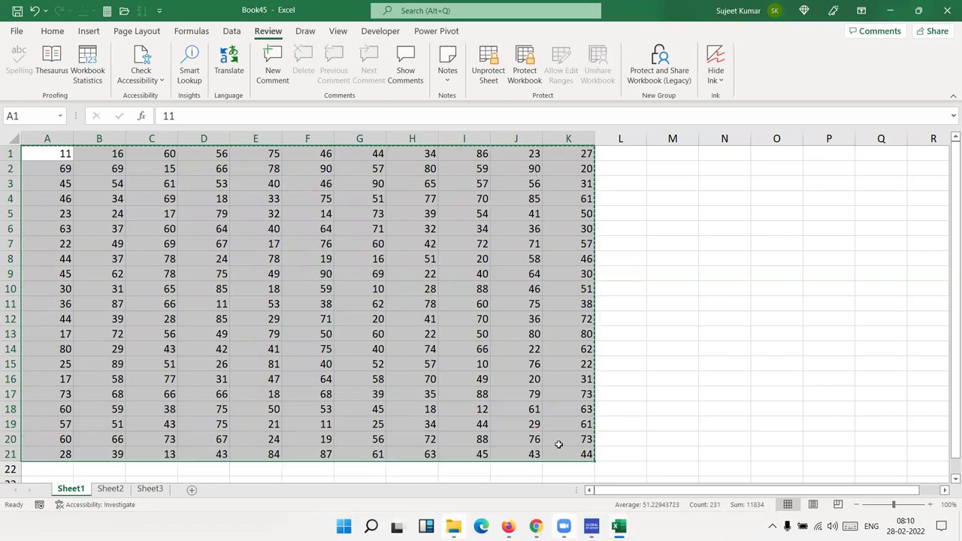
key("Escape")
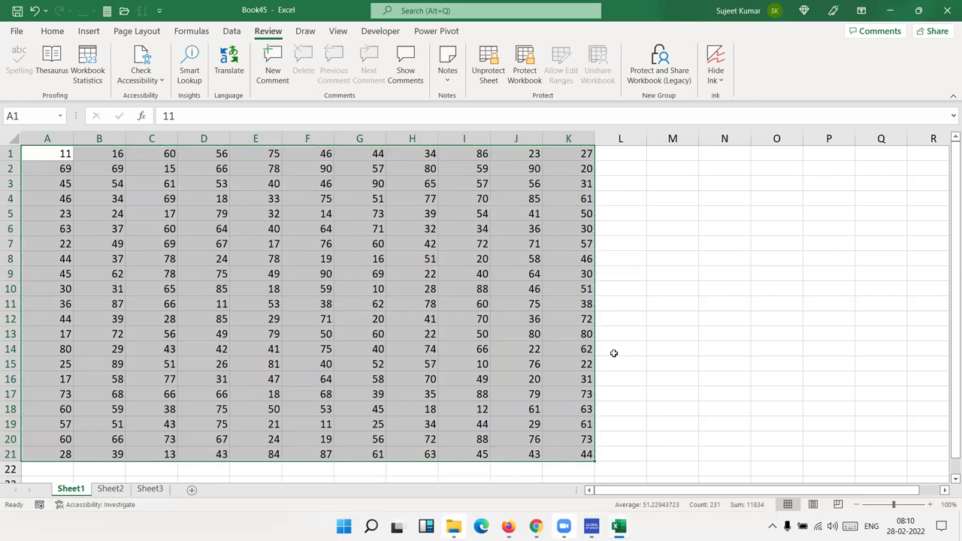
left_click(575, 349)
left_click_drag(105, 169, 466, 424)
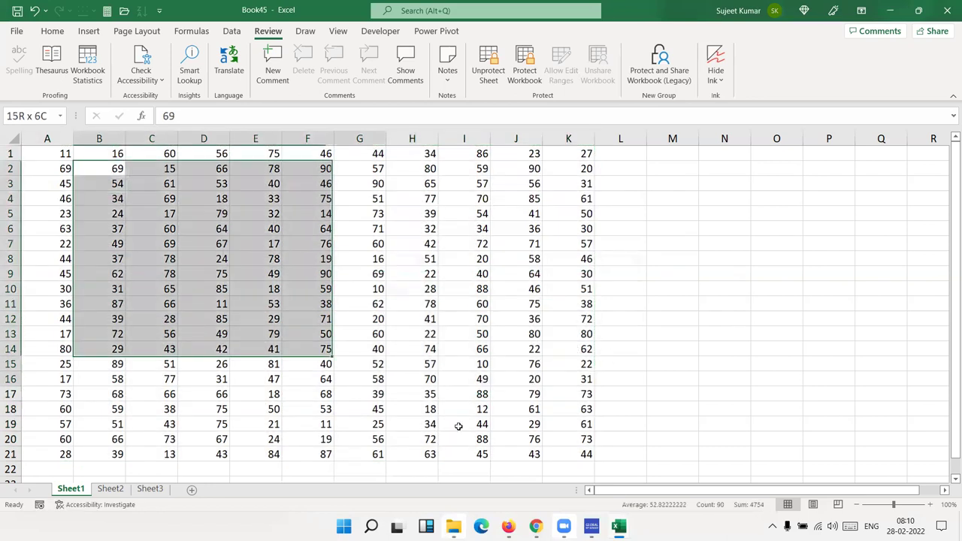
key("ctrl+c")
left_click(111, 489)
key("ctrl+v")
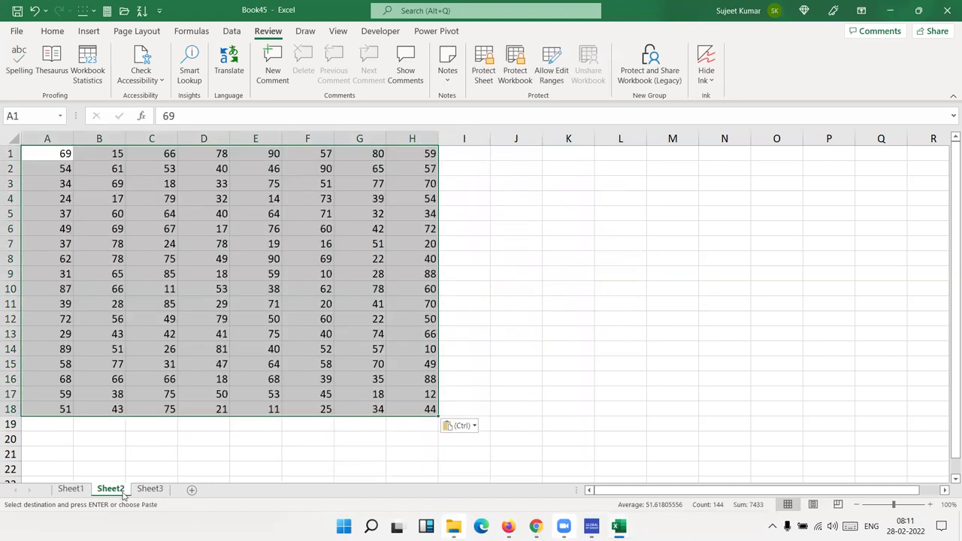
left_click(71, 490)
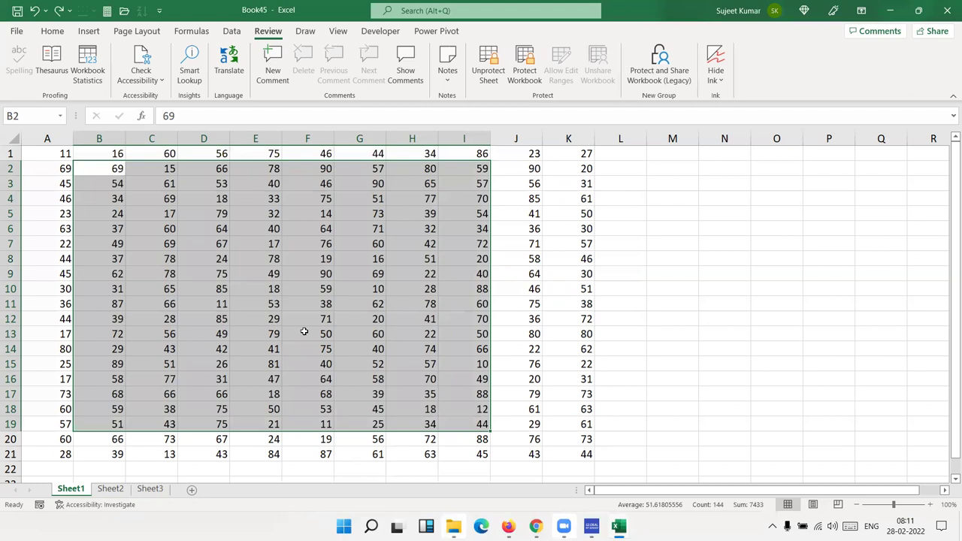
Step: Test selecting ranges D6:E10 and B3:J16 on protected Sheet1
left_click(305, 323)
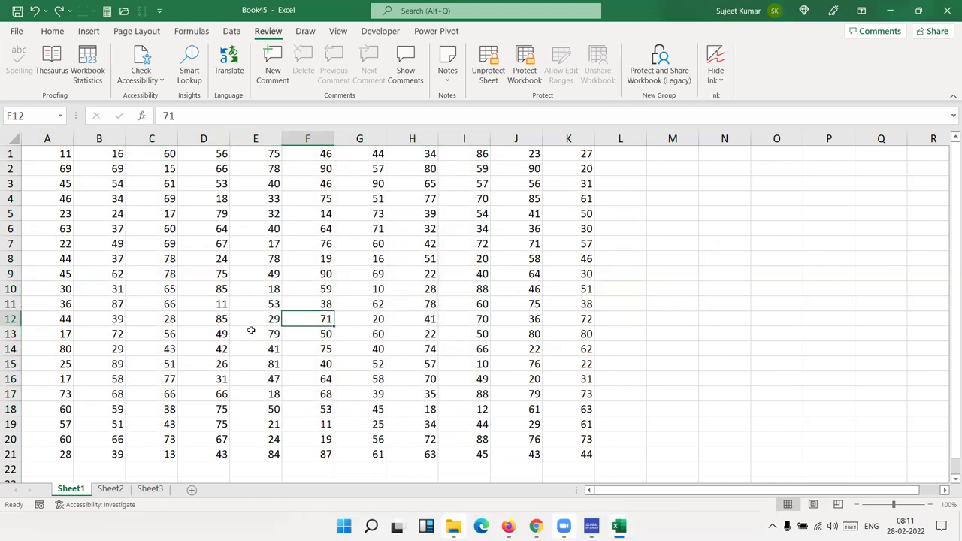
mouse_move(184, 230)
left_mouse_down()
mouse_move(215, 288)
mouse_move(263, 289)
left_mouse_up()
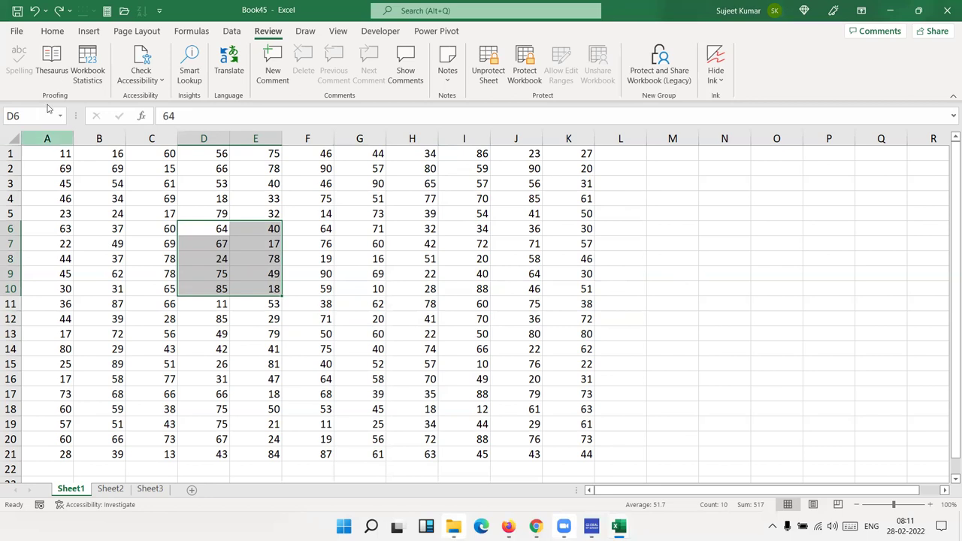
left_click(116, 184)
left_click_drag(117, 184, 494, 380)
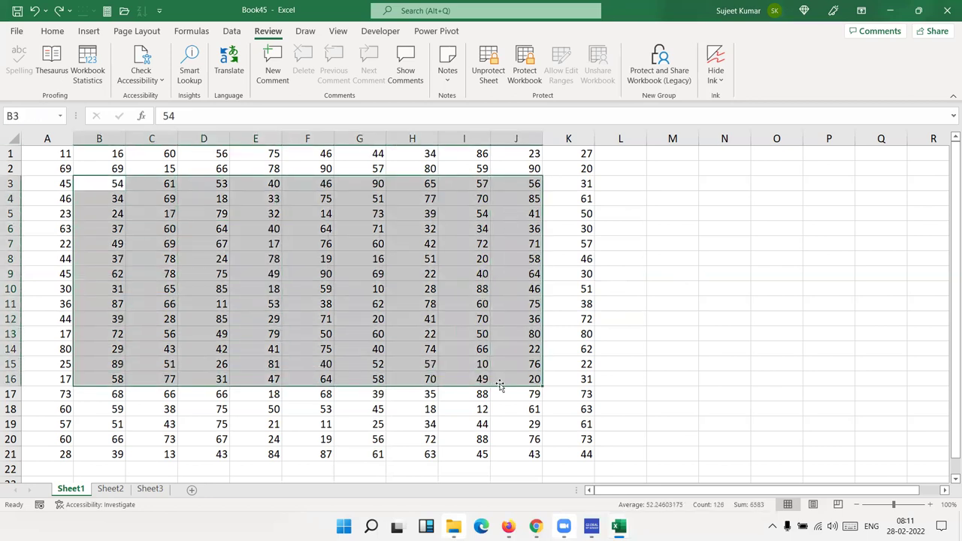
left_click(672, 275)
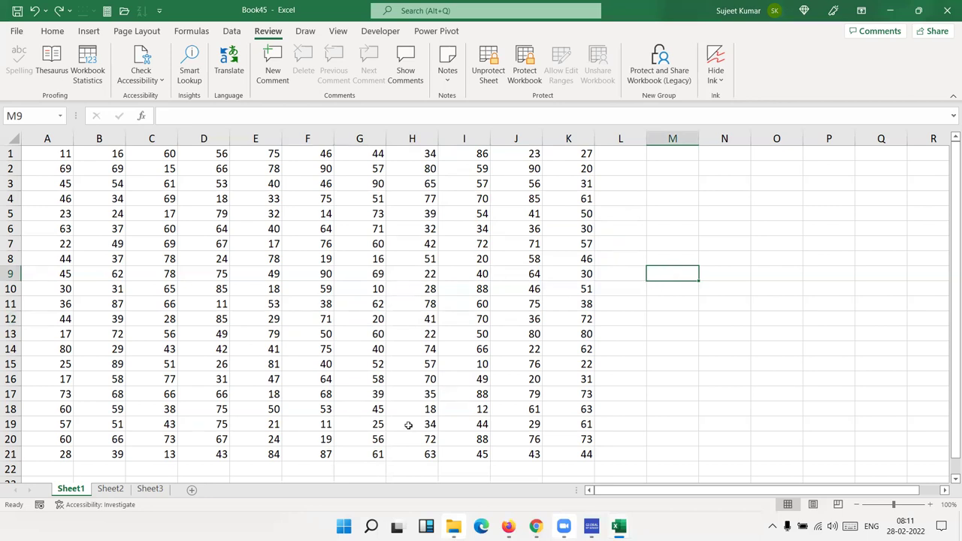
Step: Unprotect Sheet1 by entering its password
right_click(75, 489)
left_click(121, 401)
type("1")
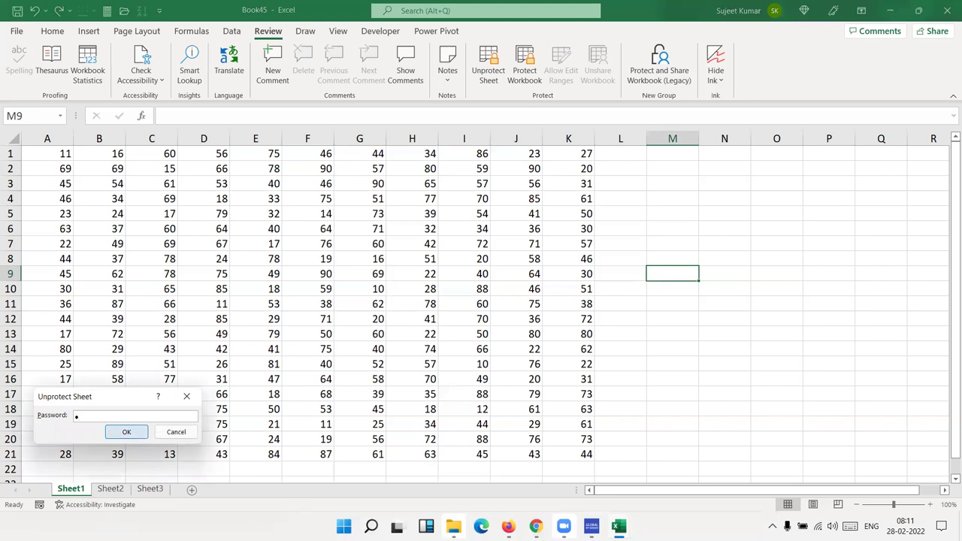
key("Return")
Step: Re-protect Sheet1 without a password, allowing Format cells, then select F11:J18
right_click(81, 490)
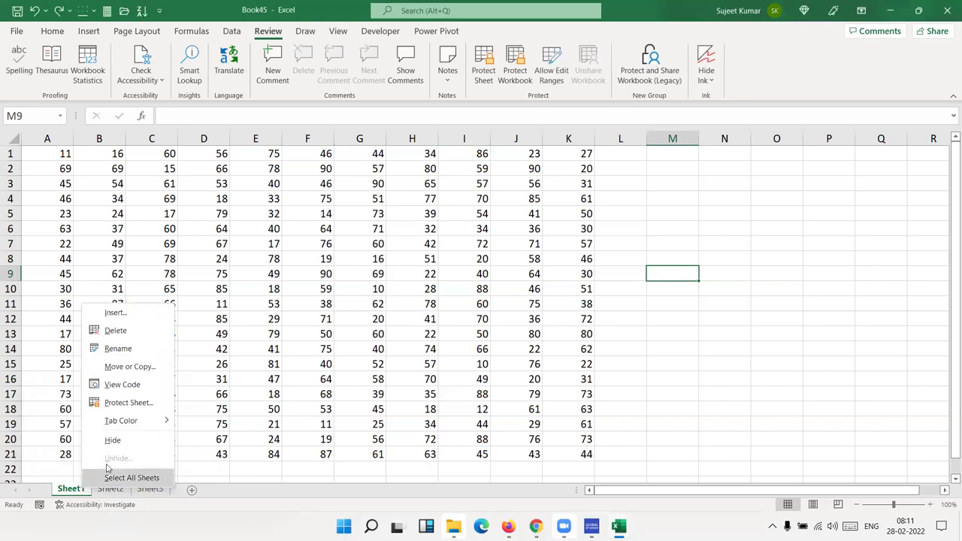
left_click(133, 411)
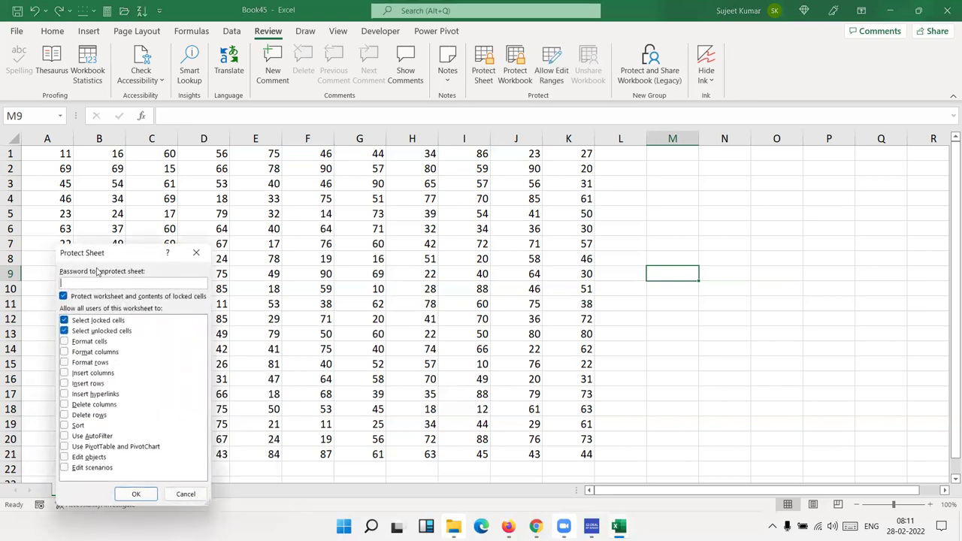
left_click_drag(94, 256, 257, 230)
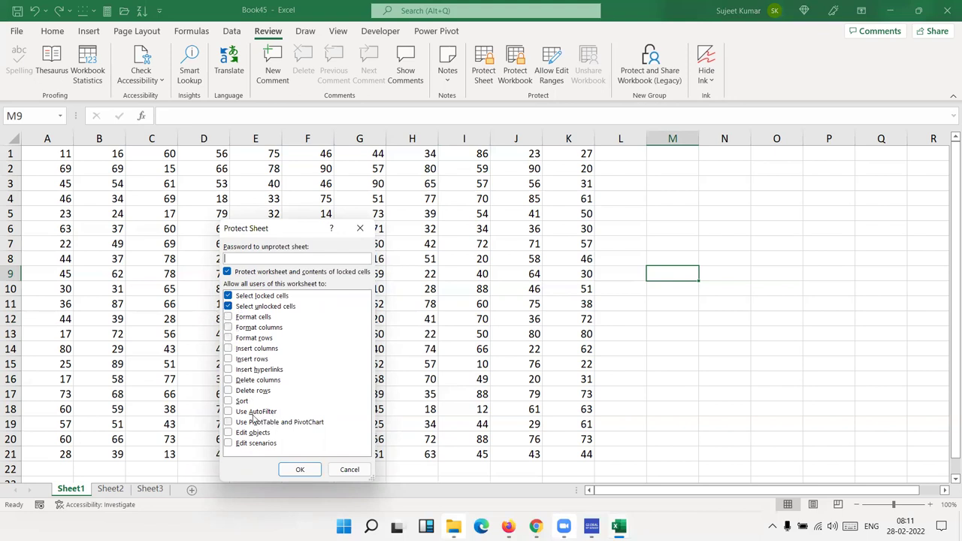
left_click(228, 318)
left_click(300, 469)
left_click_drag(322, 303, 526, 410)
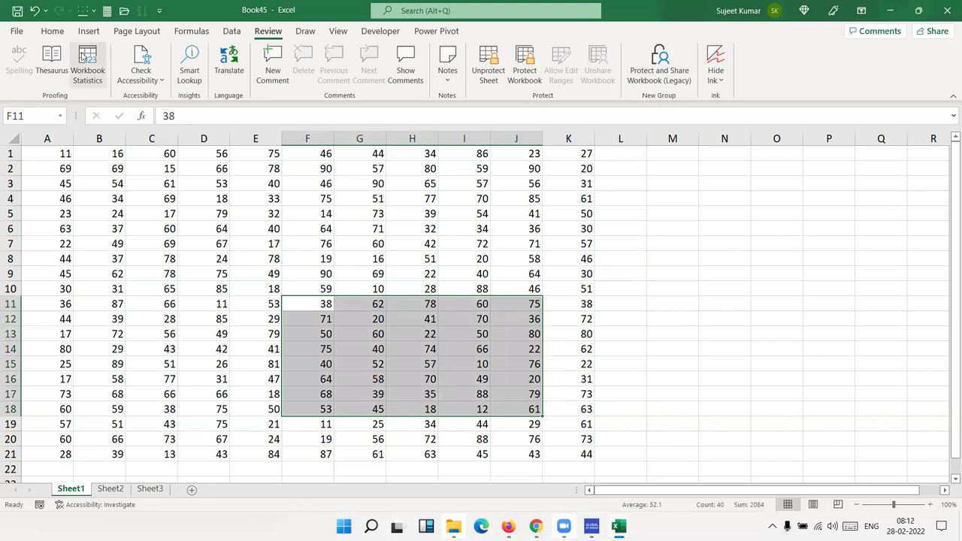
left_click(53, 31)
left_click(158, 75)
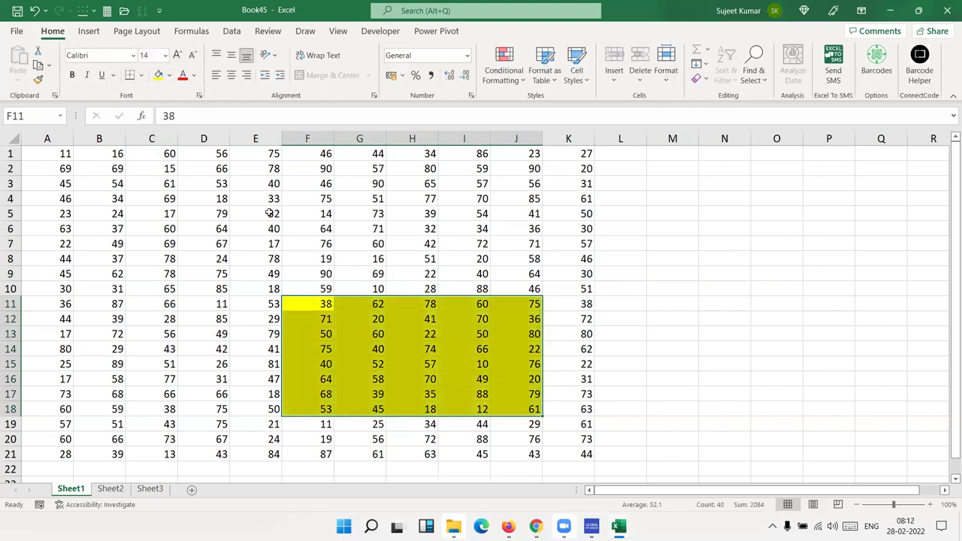
left_click(653, 328)
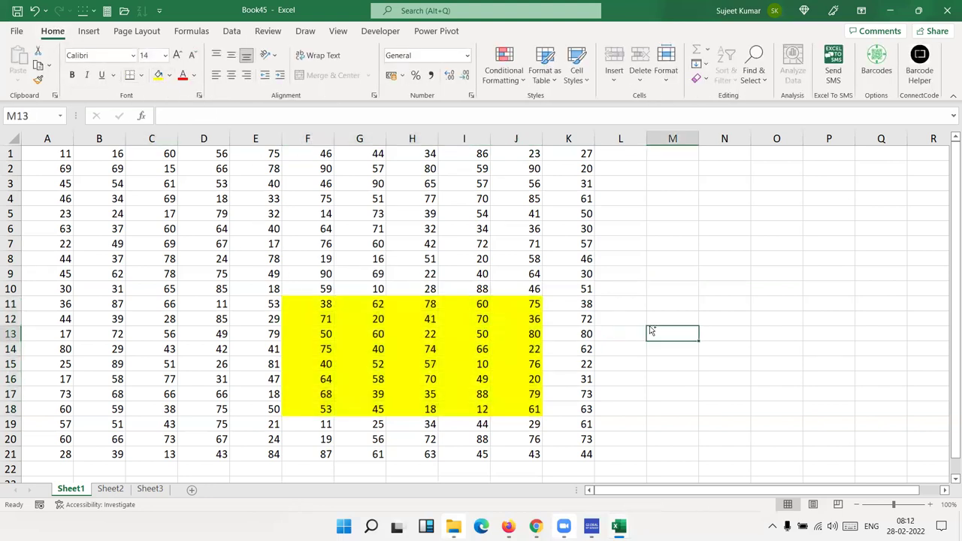
key("ctrl+z")
right_click(68, 490)
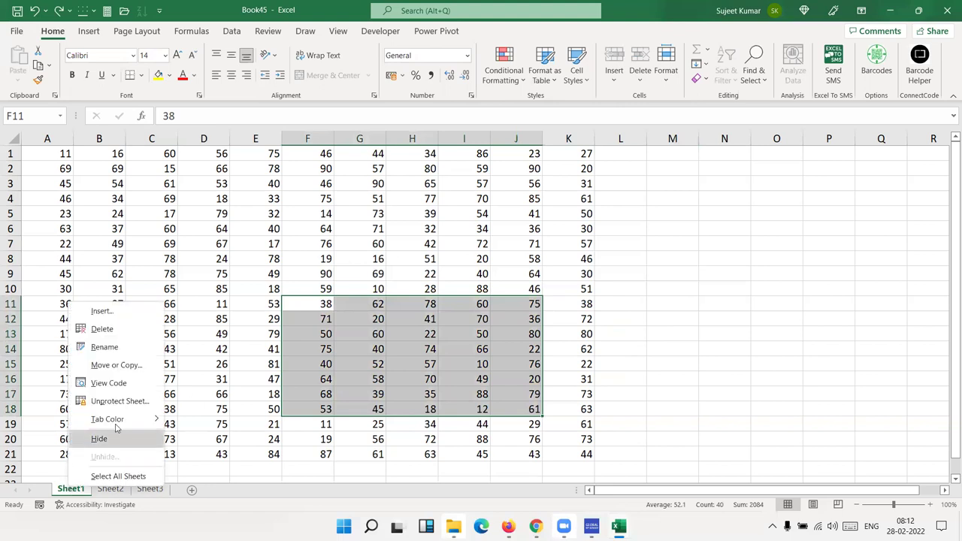
left_click(80, 489)
right_click(79, 490)
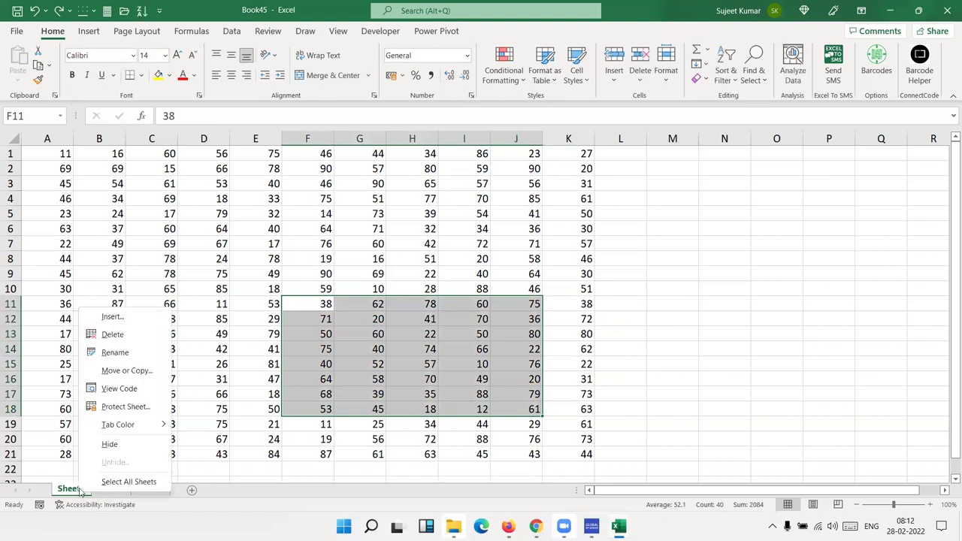
left_click(123, 407)
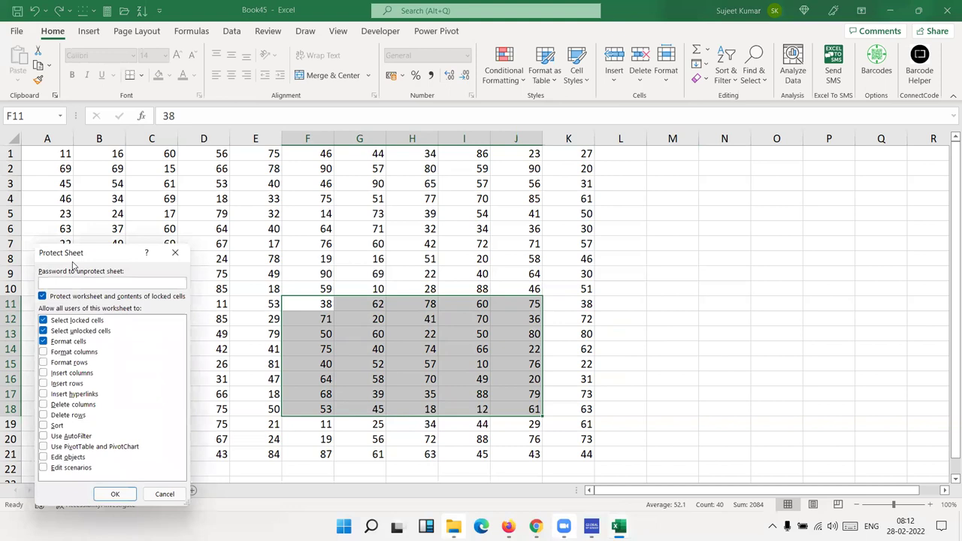
left_click(217, 276)
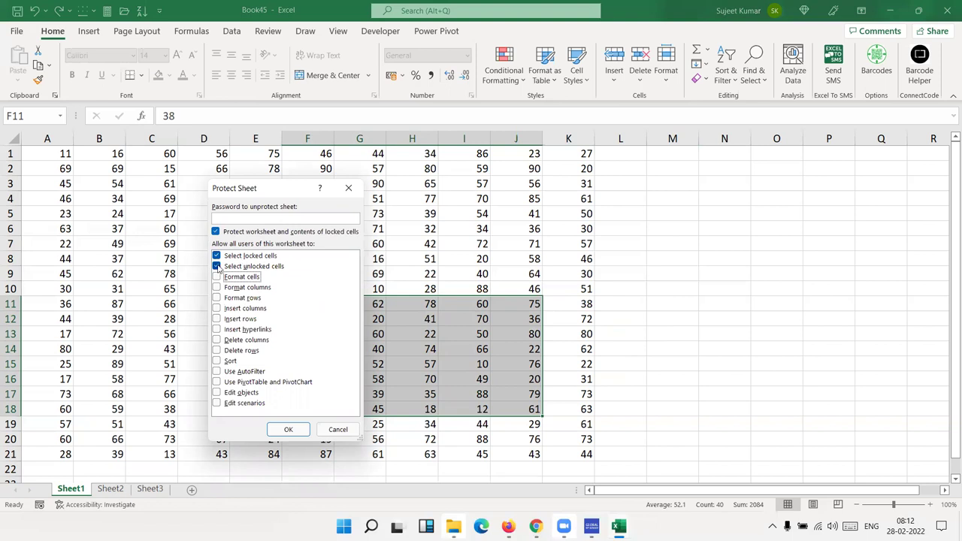
left_click(349, 189)
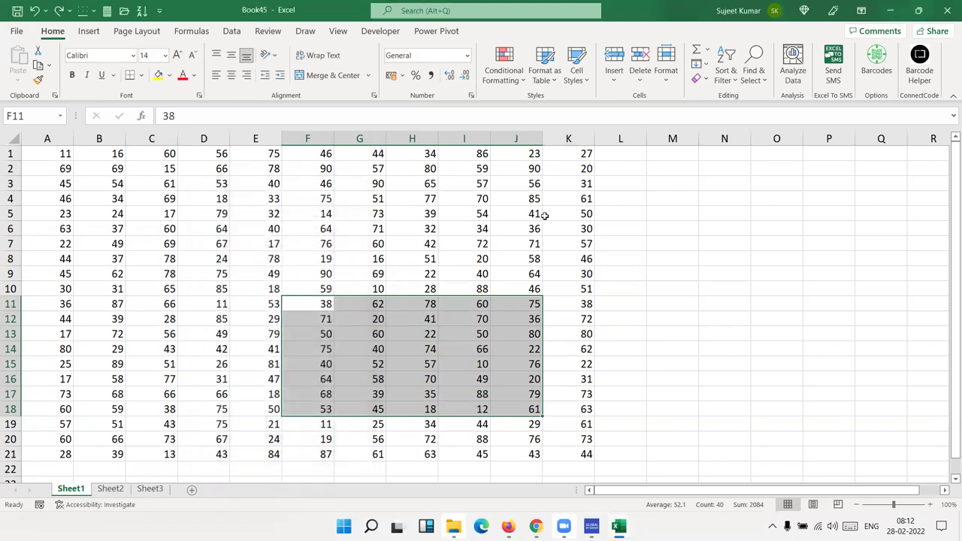
left_click(697, 228)
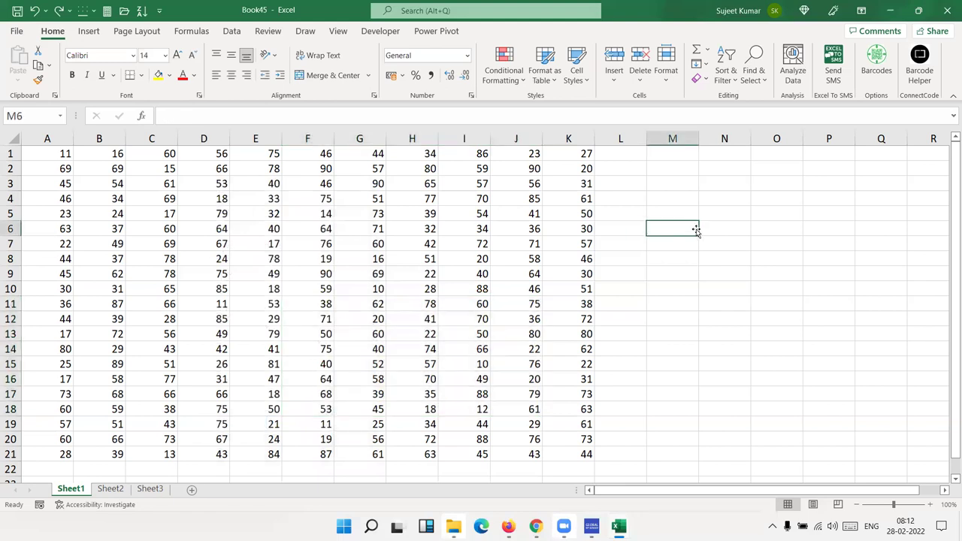
Step: Protect Sheet1 with a confirmed password, with selecting locked and unlocked cells both turned off
right_click(81, 490)
left_click(119, 407)
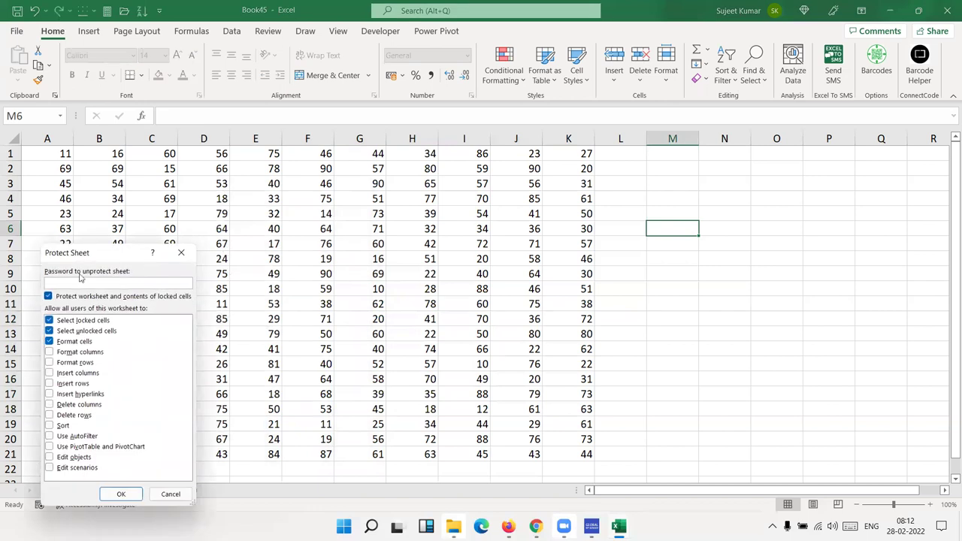
left_click(153, 294)
left_click(153, 284)
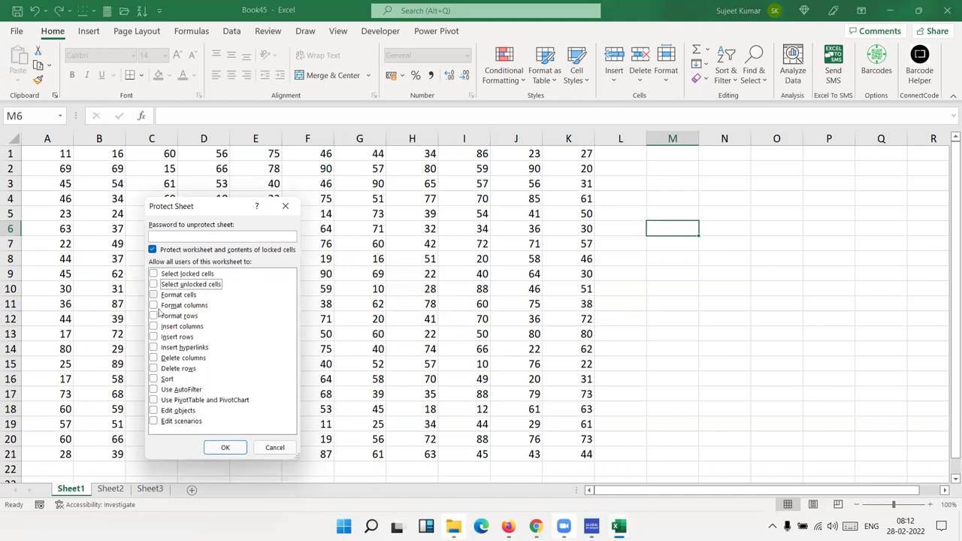
left_click(188, 236)
type("1")
key("Return")
type("1")
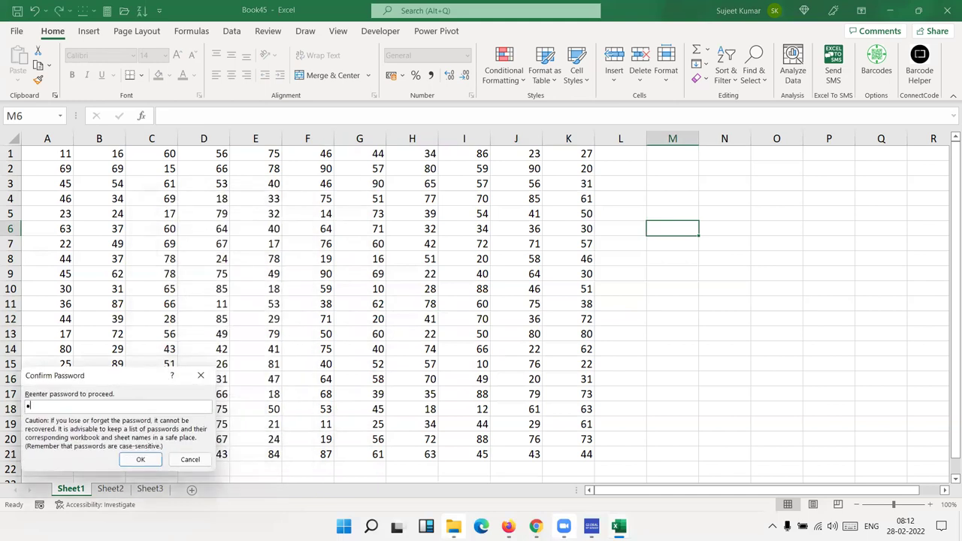
key("Return")
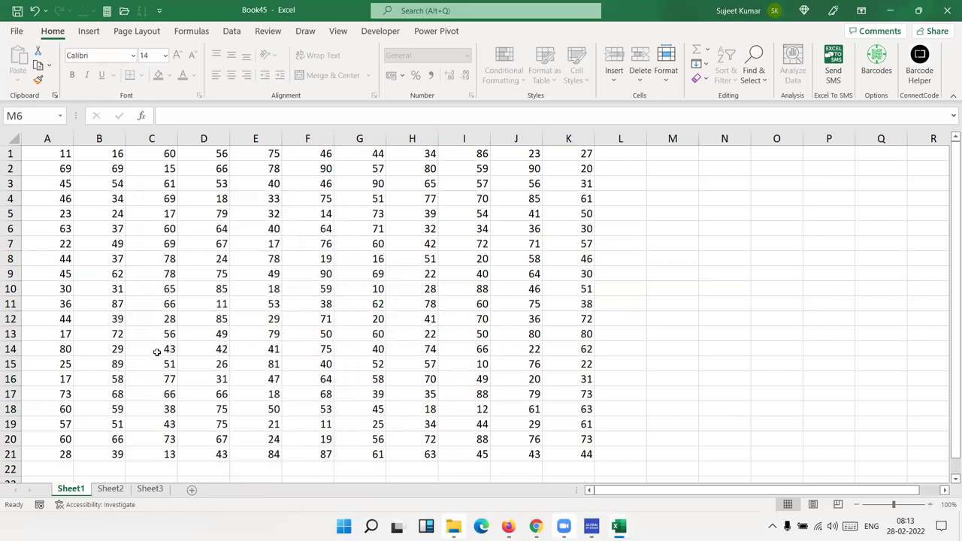
double_click(75, 233)
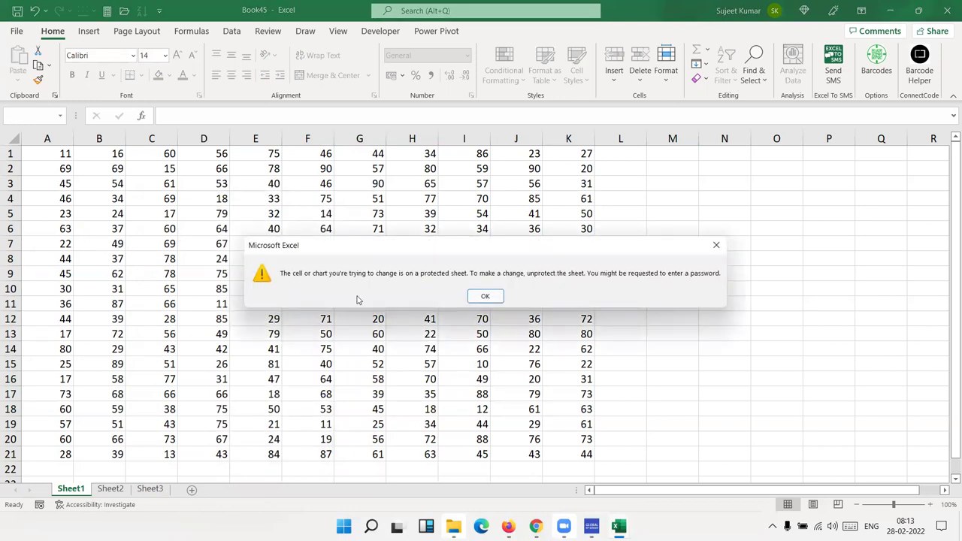
left_click(485, 296)
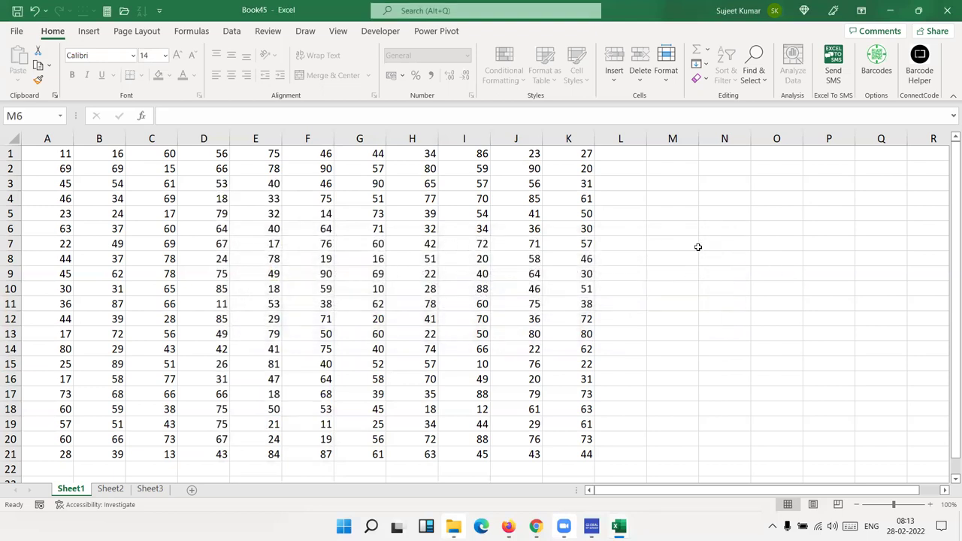
key("ctrl+c")
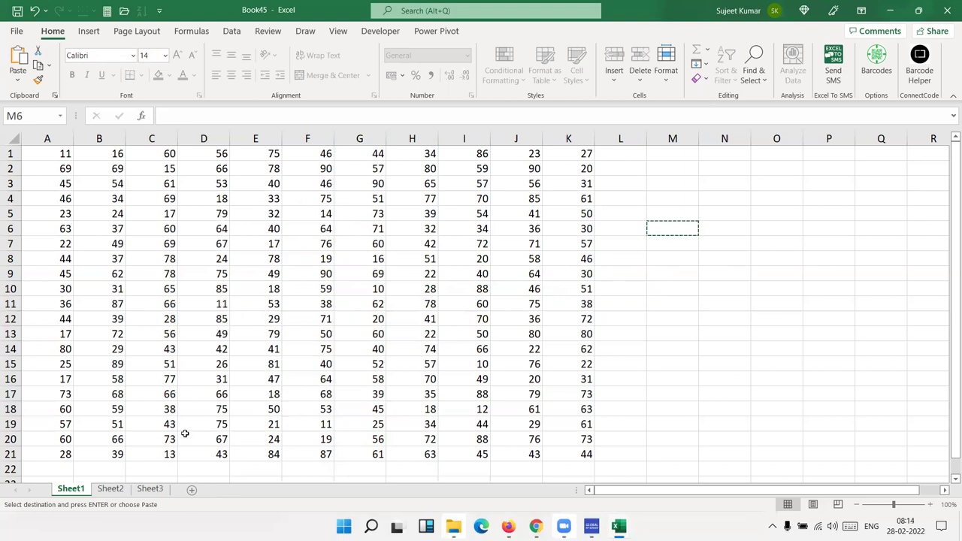
Step: On Sheet2, give D4:H12 a yellow fill, then select A3:C9 to view it
left_click(117, 494)
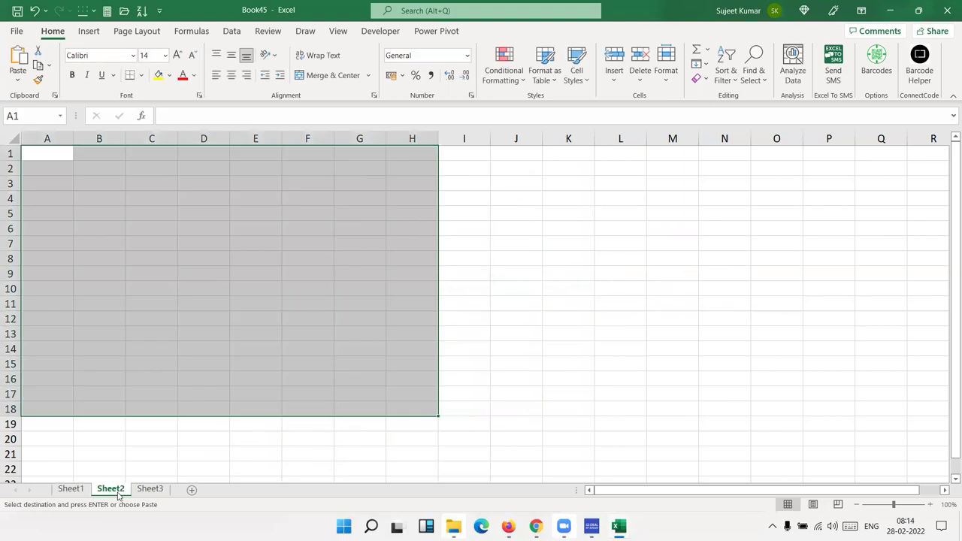
left_click(223, 226)
mouse_move(217, 202)
left_mouse_down()
mouse_move(324, 285)
mouse_move(386, 315)
left_mouse_up()
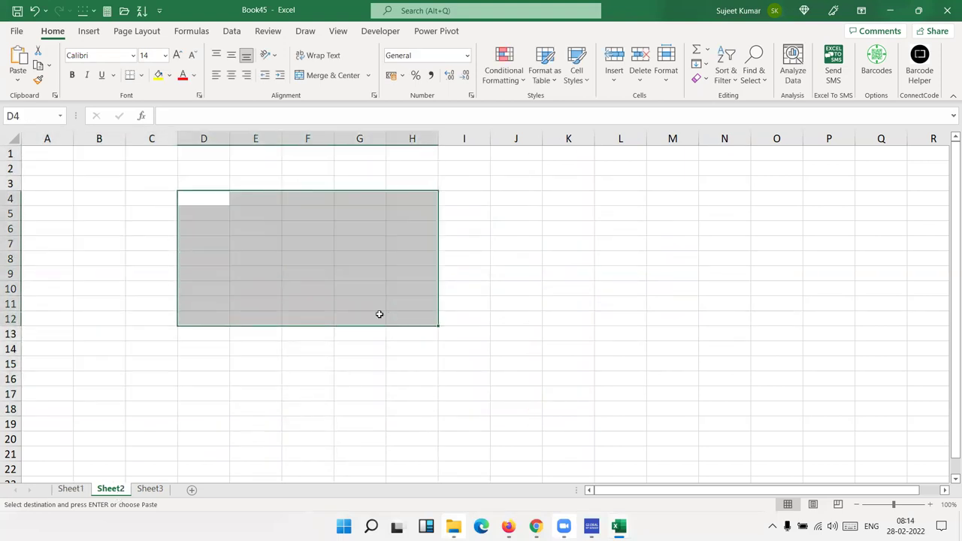
left_click(157, 78)
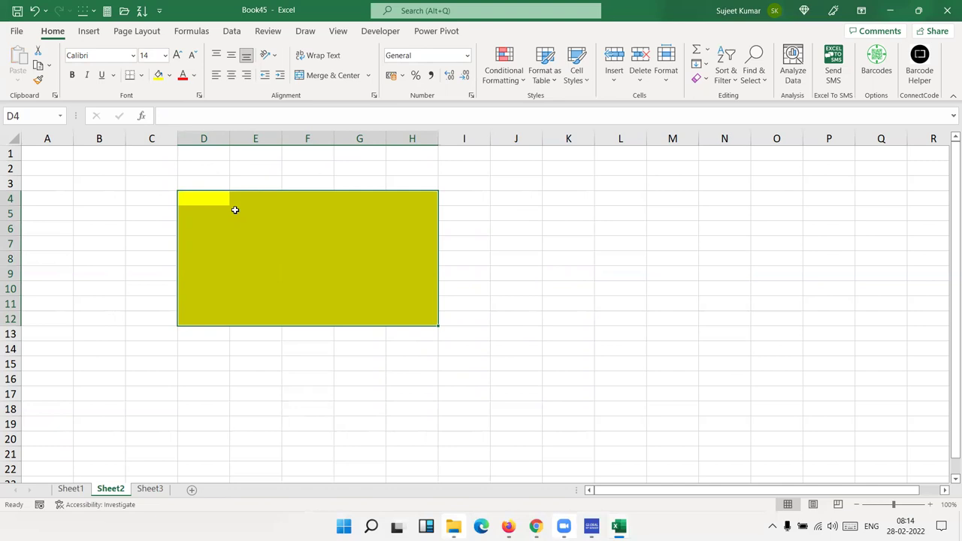
left_click_drag(163, 184, 38, 276)
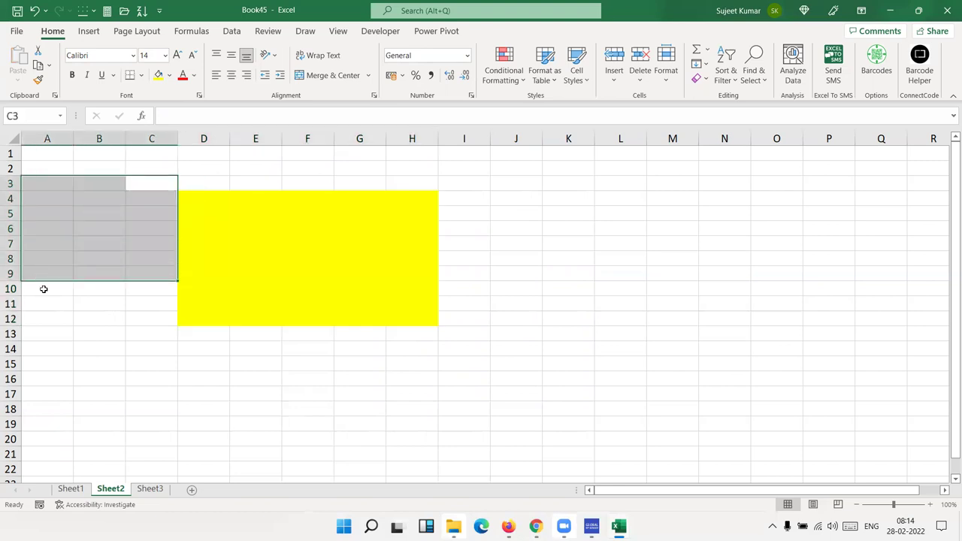
left_click(105, 347)
right_click(108, 492)
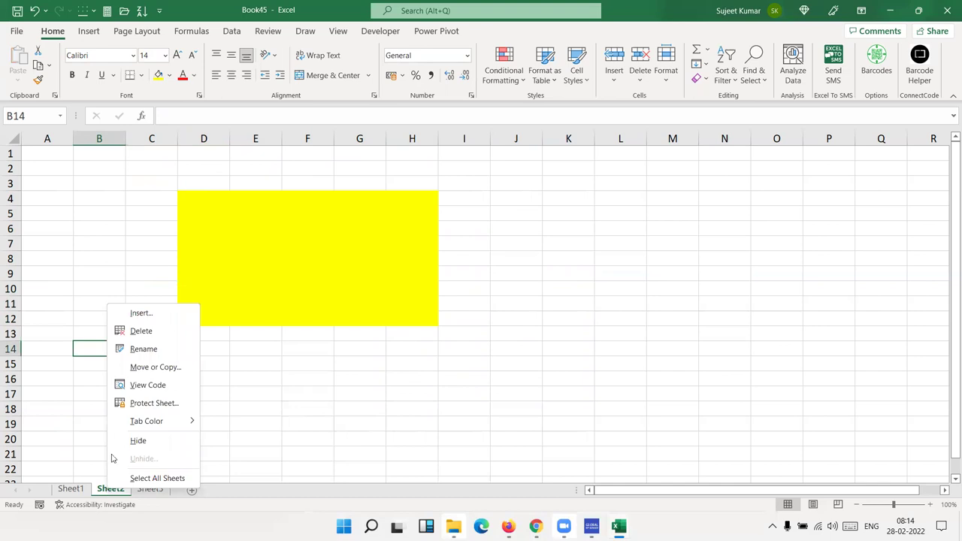
left_click(133, 402)
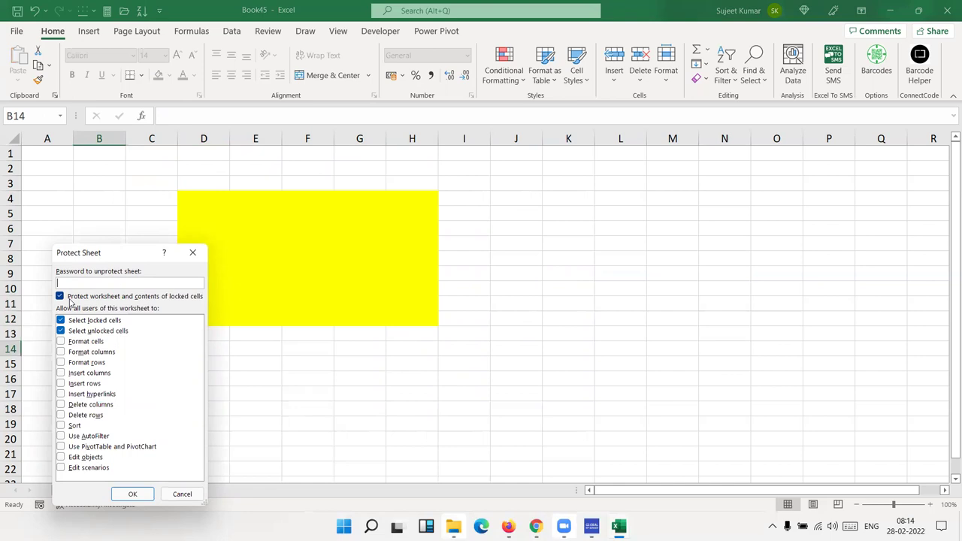
left_click(193, 256)
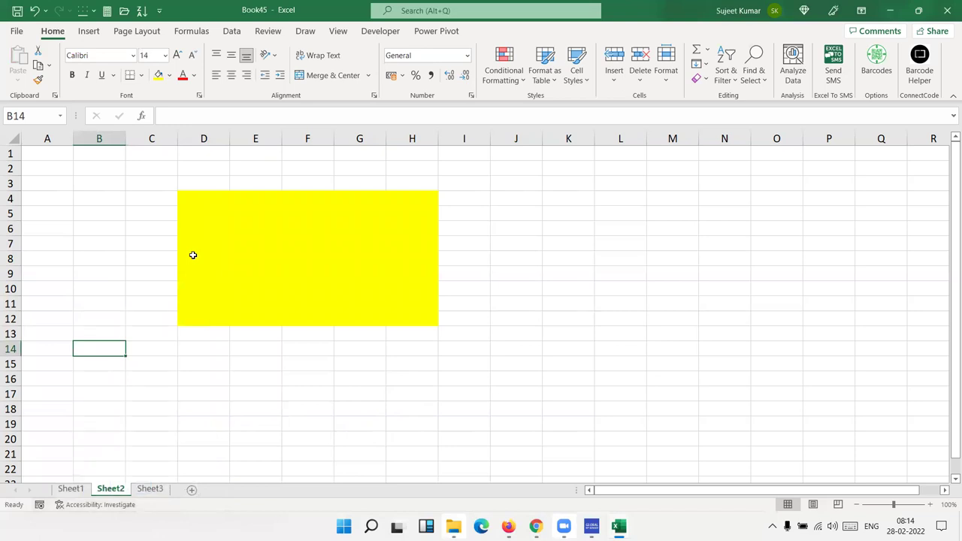
mouse_move(187, 195)
left_mouse_down()
mouse_move(399, 311)
mouse_move(413, 342)
left_mouse_up()
left_click(396, 379)
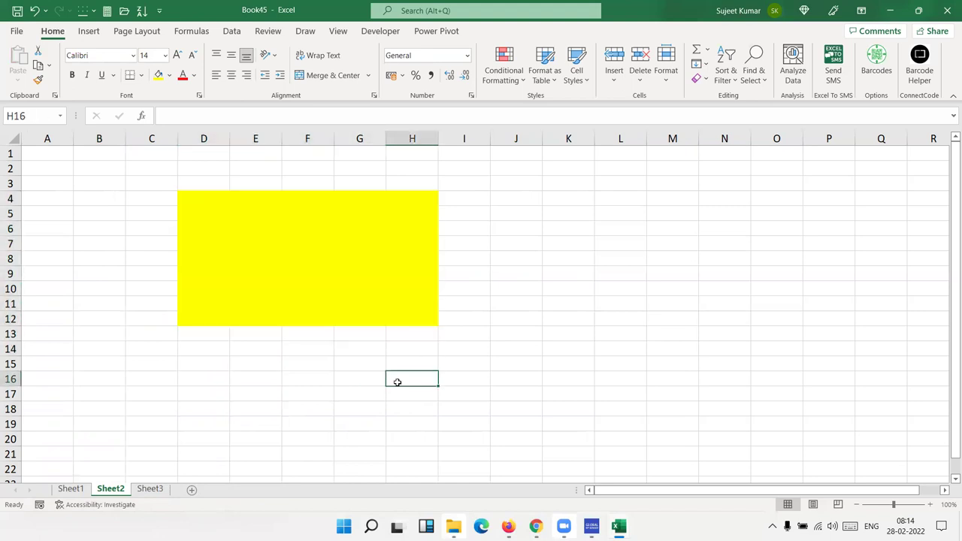
left_click(510, 198)
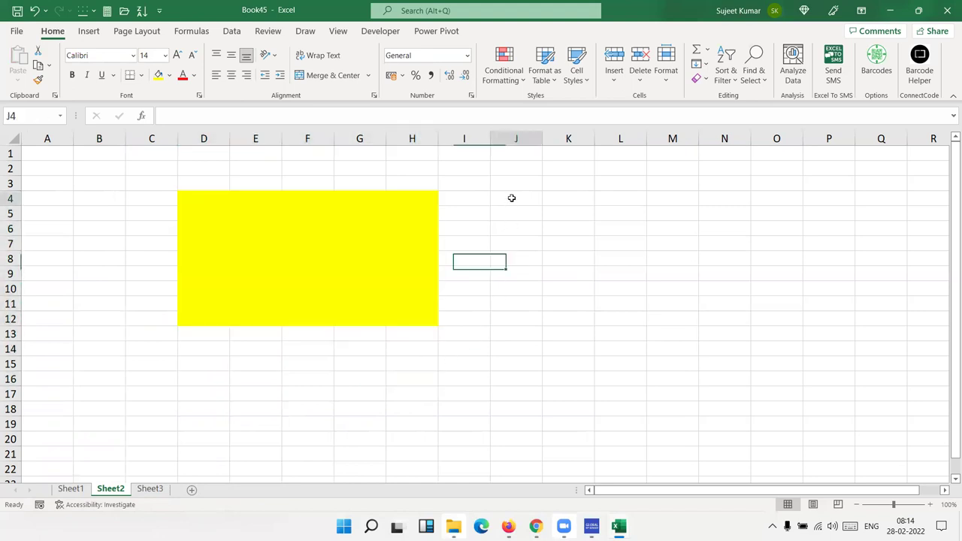
right_click(511, 198)
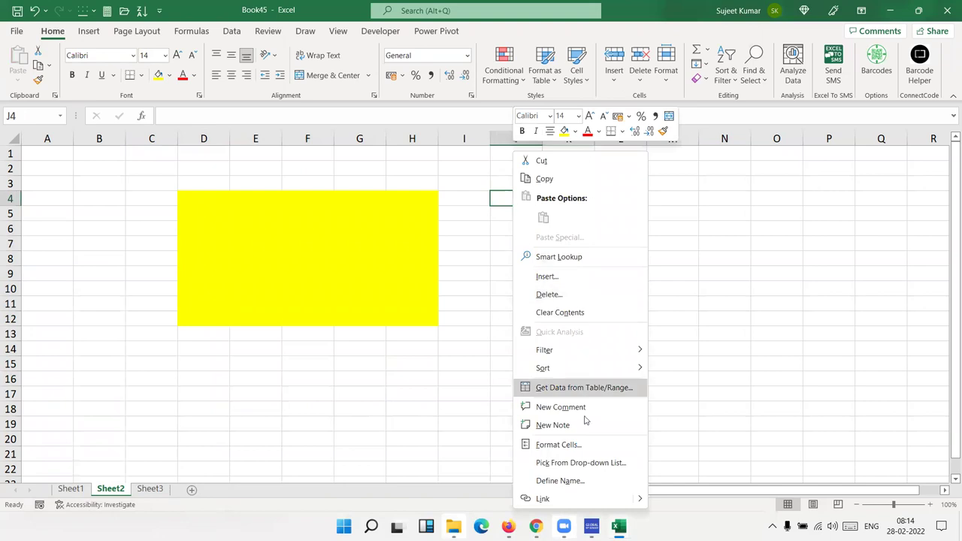
left_click(580, 447)
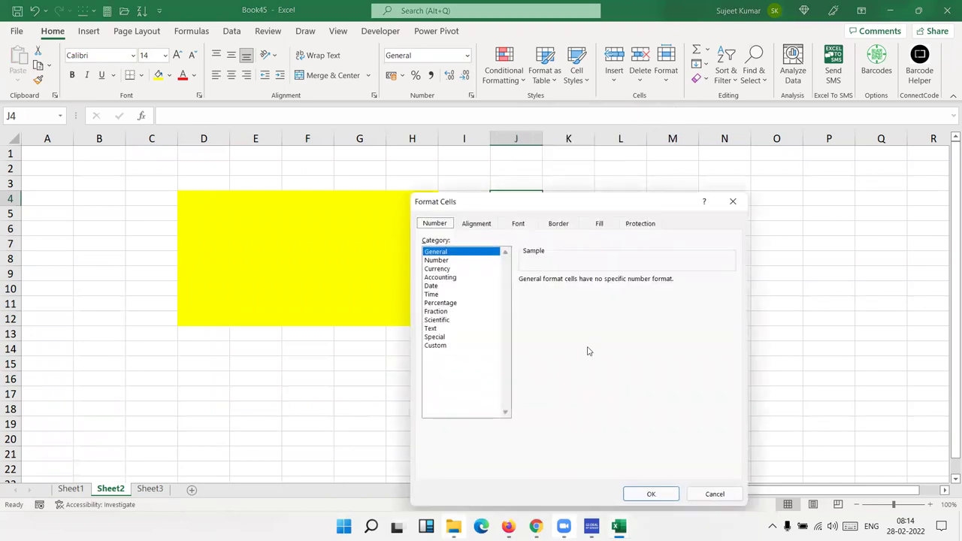
left_click(633, 226)
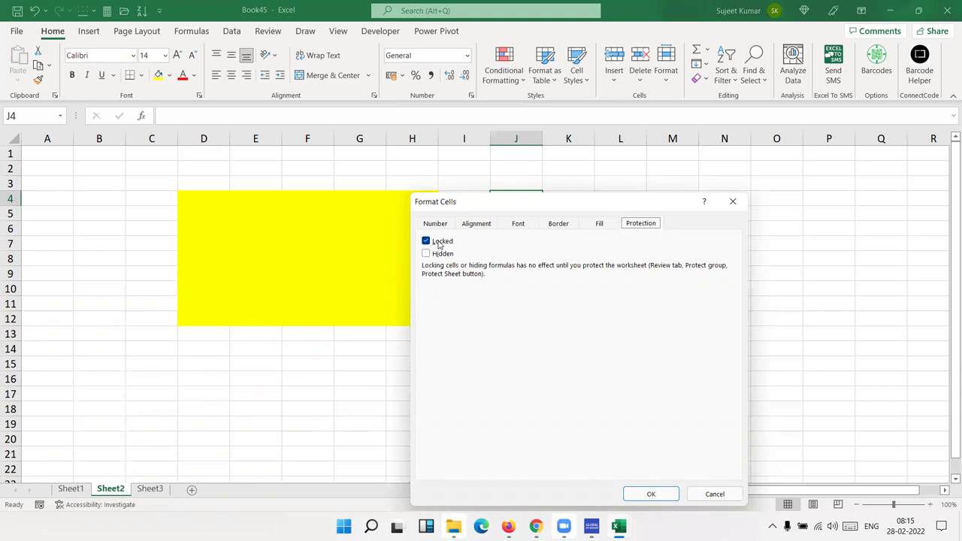
left_click(440, 244)
left_click(441, 242)
left_click(672, 496)
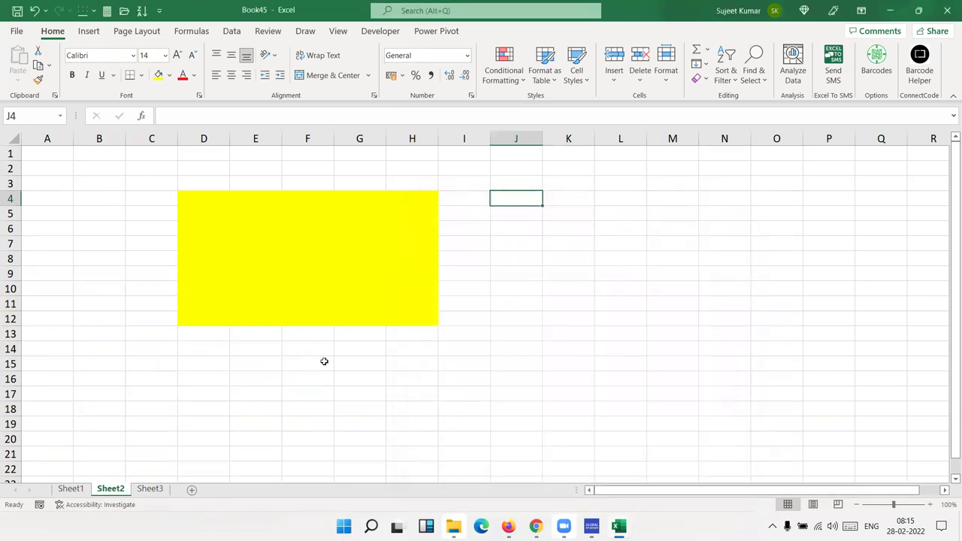
Step: Clear the Locked checkbox for D4:H12 in Format Cells > Protection
left_click_drag(185, 195, 401, 311)
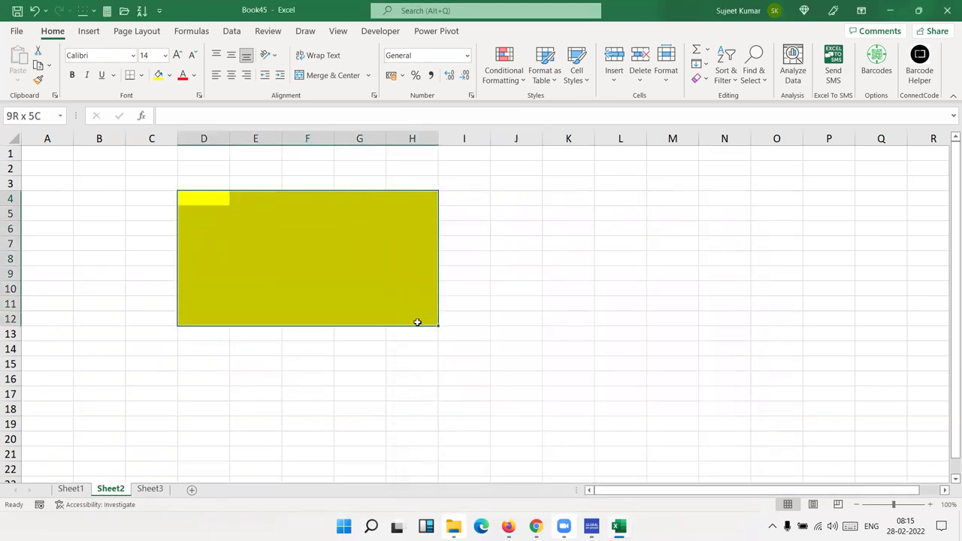
right_click(371, 275)
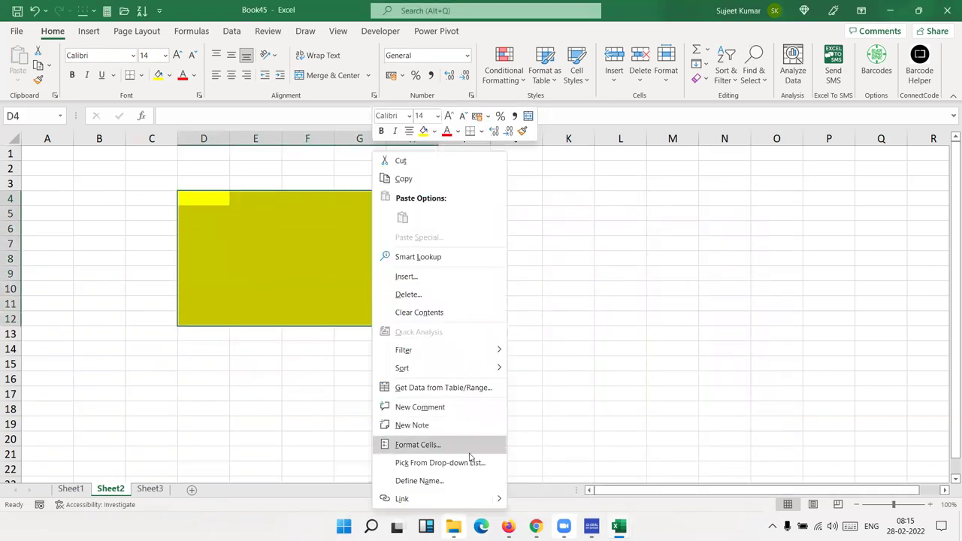
left_click(427, 444)
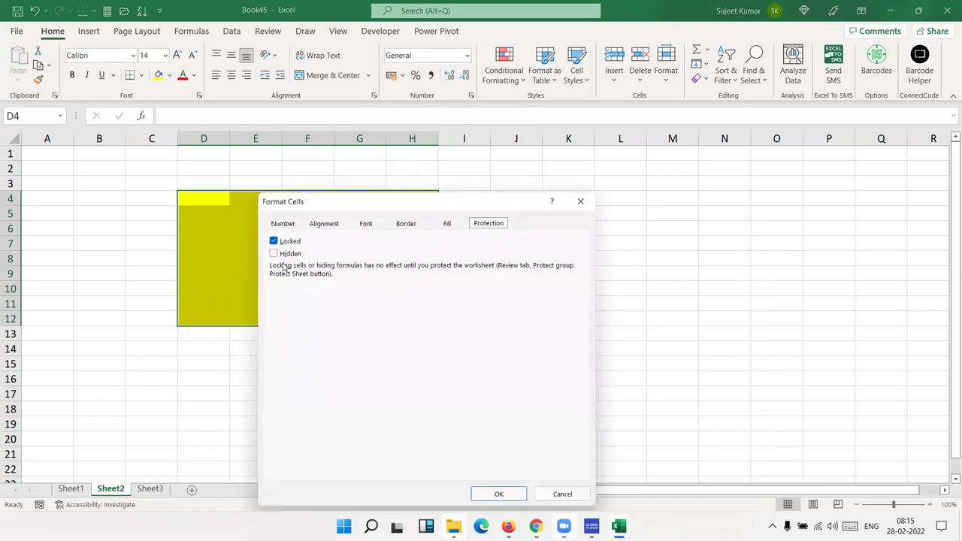
left_click(272, 241)
left_click_drag(398, 213, 581, 179)
left_click(692, 460)
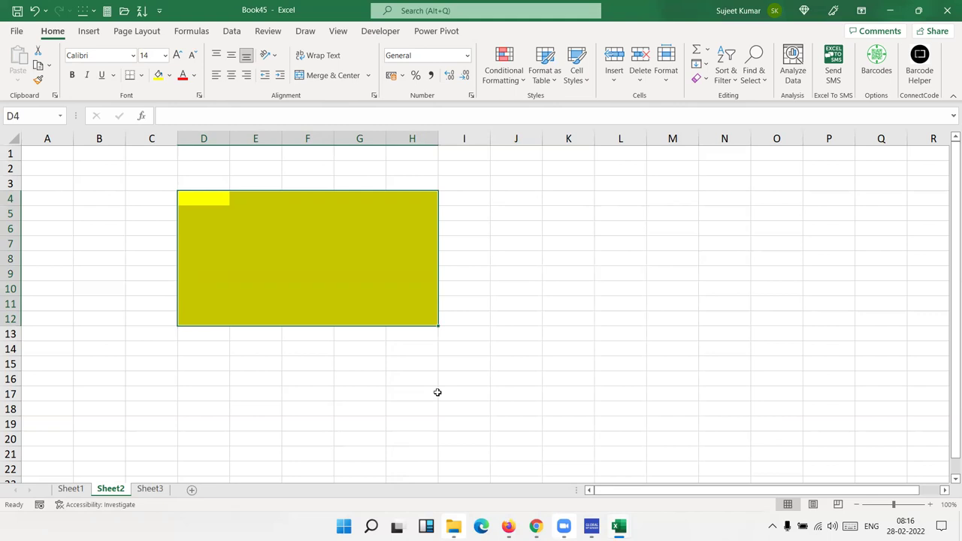
Step: Protect Sheet2 through its tab's Protect Sheet command, entering and confirming a password
right_click(110, 493)
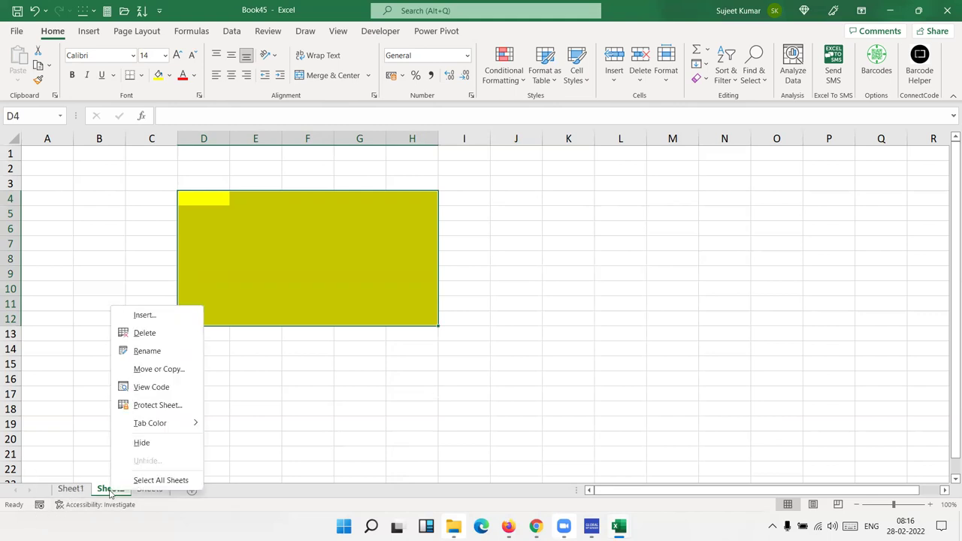
left_click(147, 406)
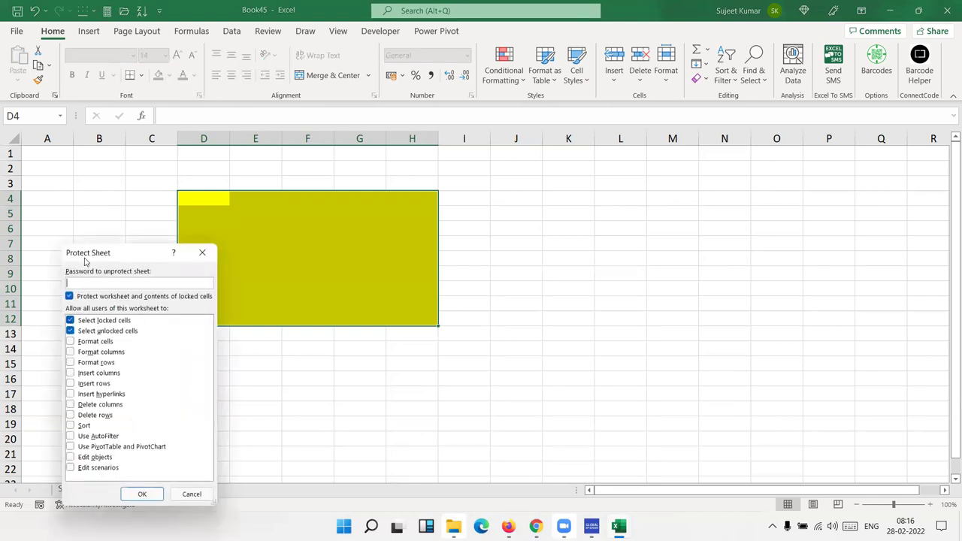
left_click_drag(90, 260, 526, 223)
key("Return")
key("Return")
Step: Try editing a locked cell outside the yellow range and dismiss the warning
left_click(512, 261)
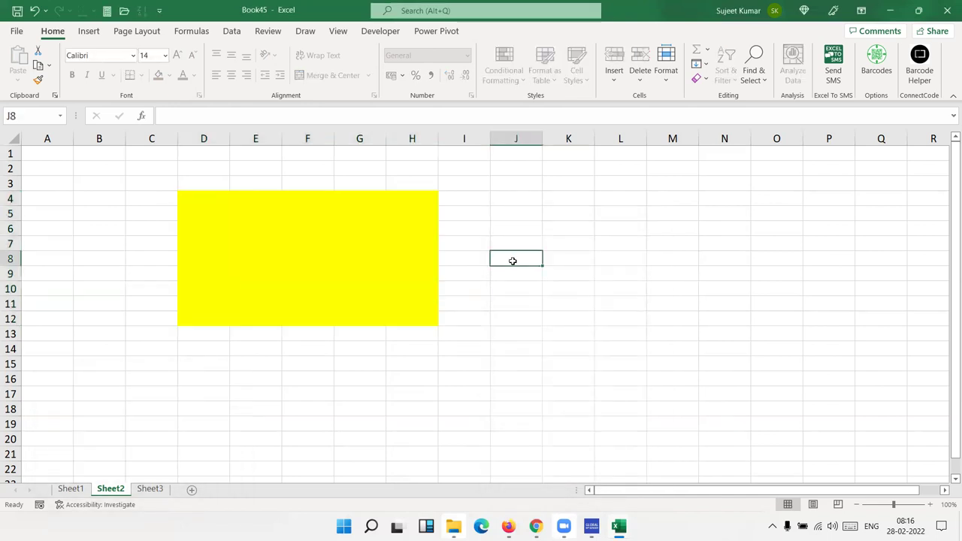
double_click(512, 261)
left_click(485, 296)
Step: Type 'jkl' into G9, G6, E7, D9, 'kjl' into E10 and 'jk' into D5, then go to Sheet3
left_click(382, 275)
type("jkl")
left_click(365, 233)
type("jkl")
left_click(272, 242)
type("jkl")
left_click(279, 288)
type("kjl")
left_click(212, 275)
type("jkl")
left_click(224, 217)
type("jk")
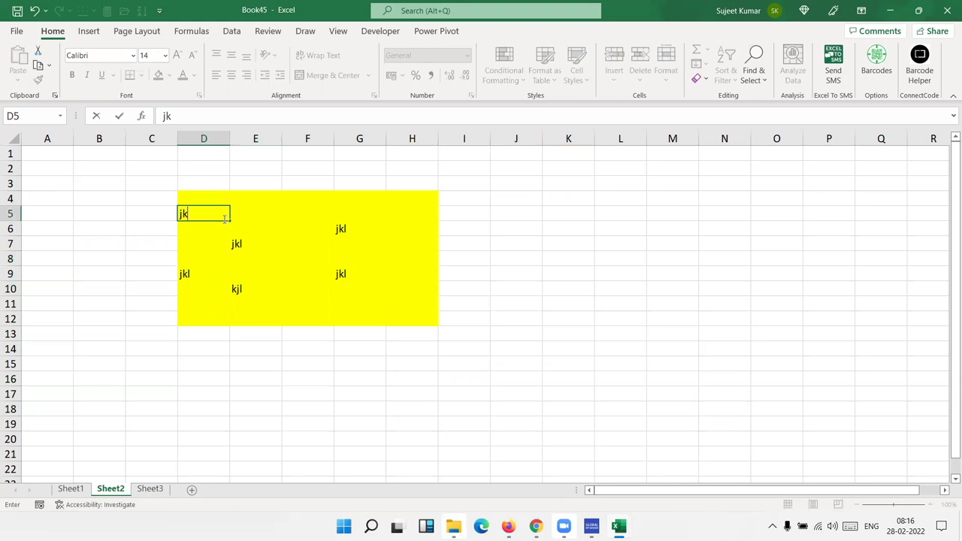
left_click(206, 239)
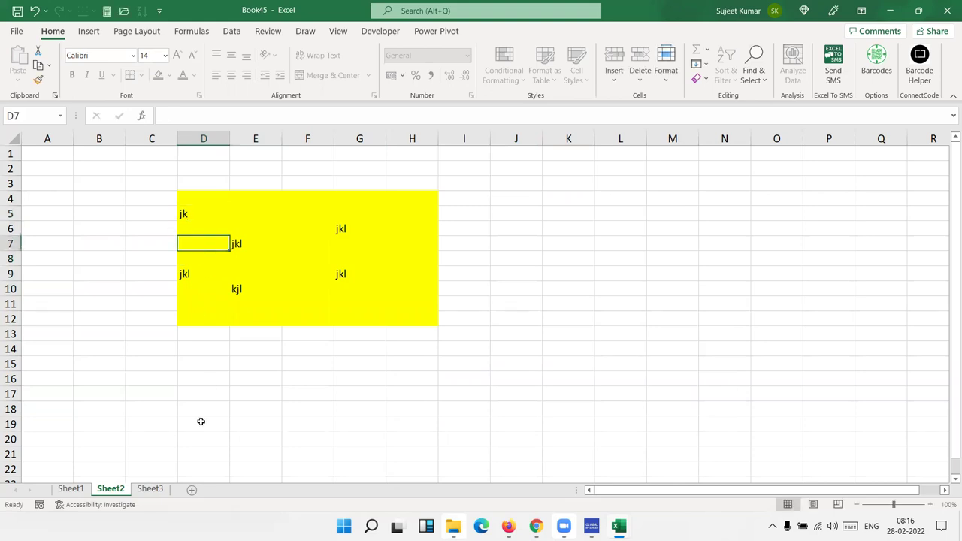
left_click(153, 490)
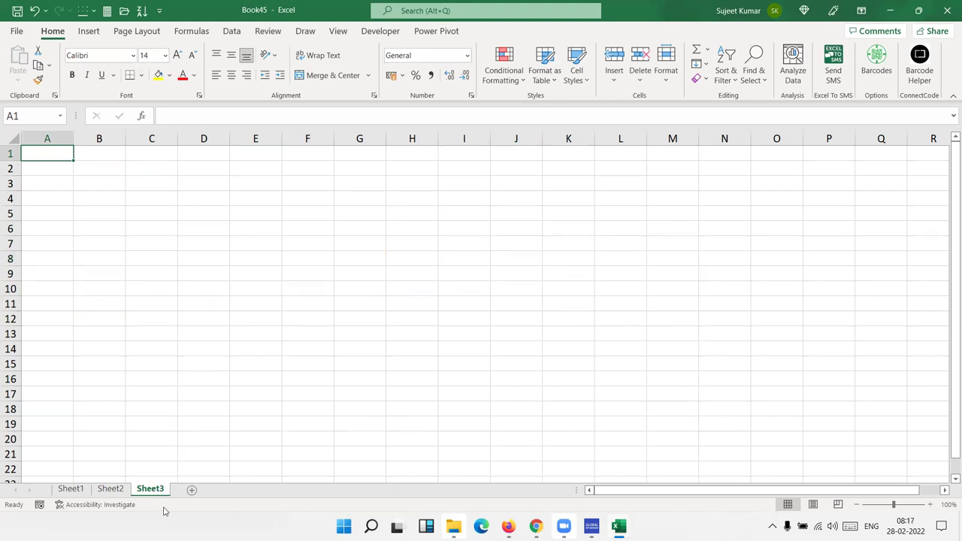
Step: Apply the standard Red fill colour to D5:G13 on Sheet3
left_click_drag(218, 217, 377, 336)
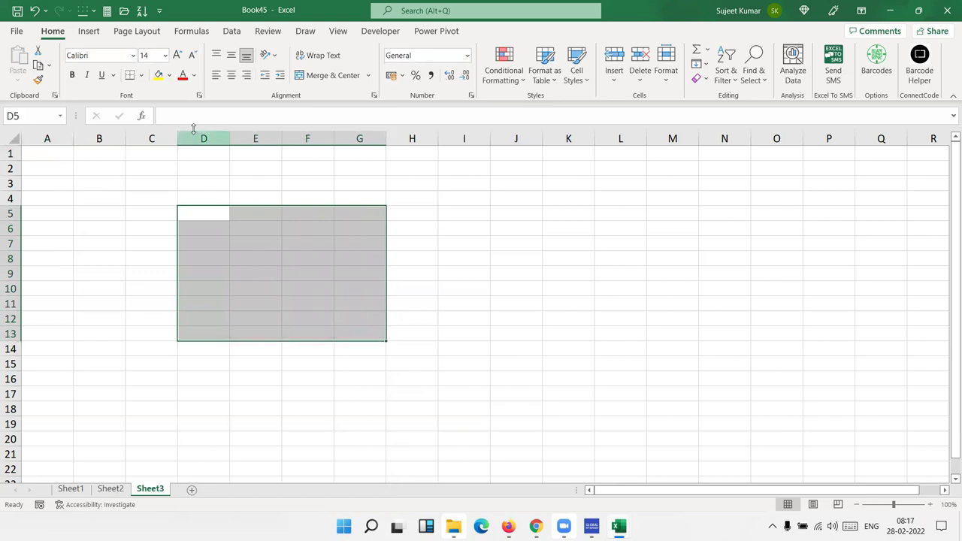
left_click(169, 75)
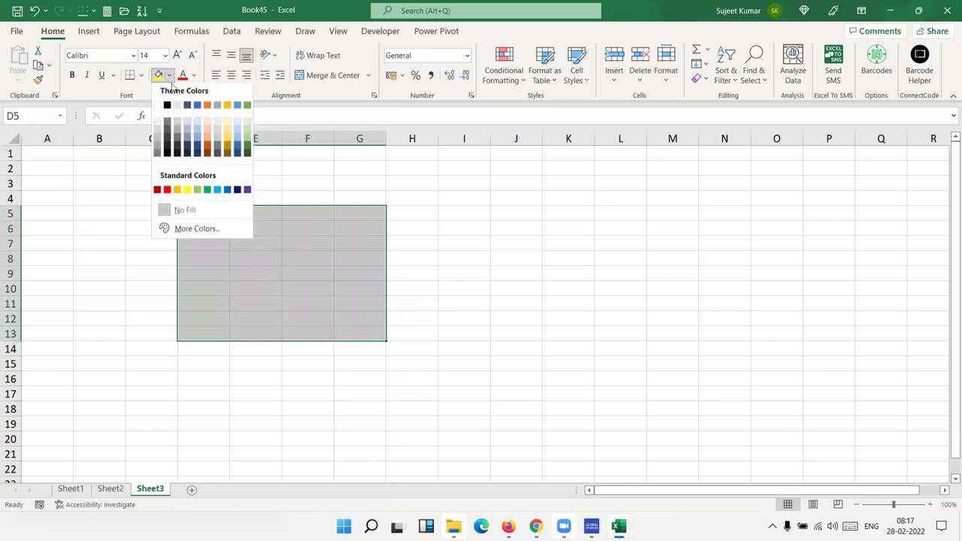
left_click(166, 193)
left_click(253, 257)
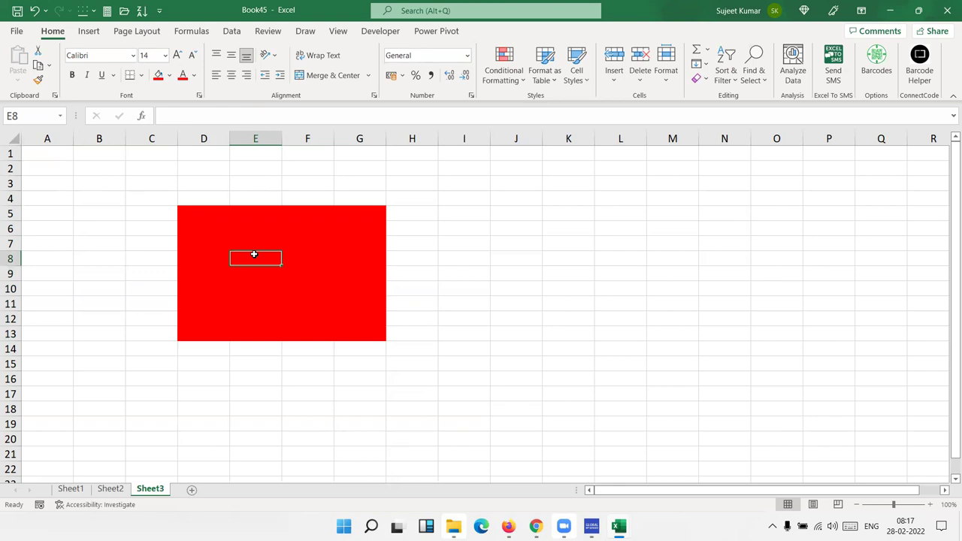
Step: Review a cell's Protection settings in Format Cells without changes, then select all cells on Sheet3
right_click(475, 213)
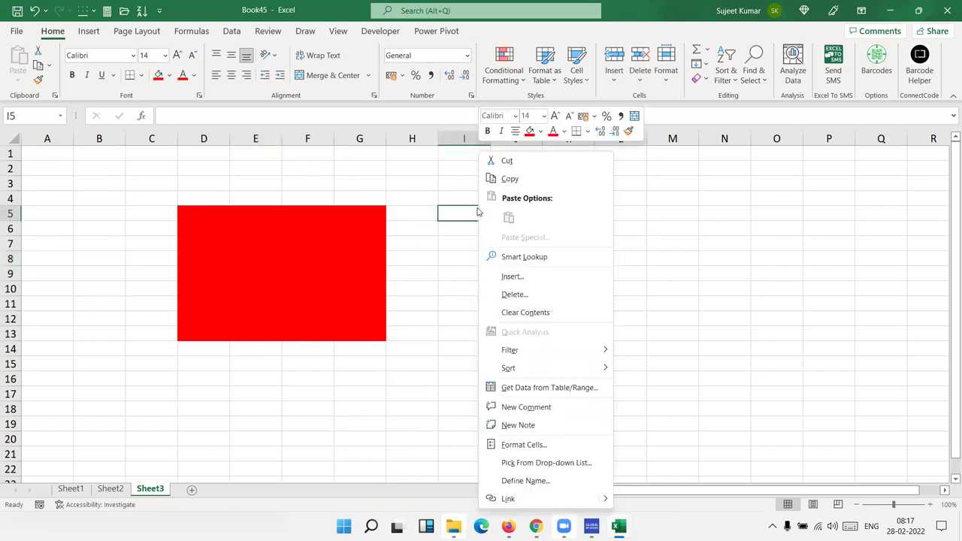
left_click(529, 448)
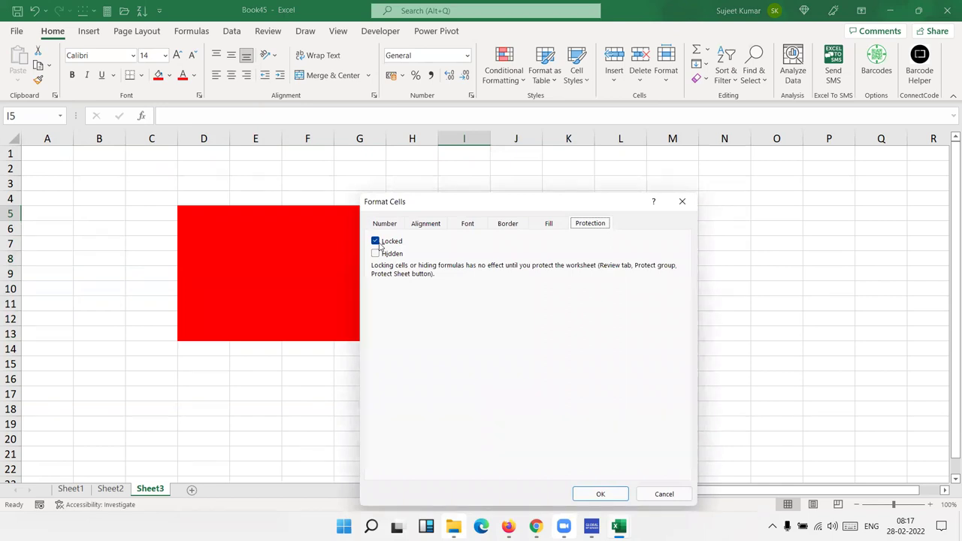
left_click(681, 201)
left_click(10, 141)
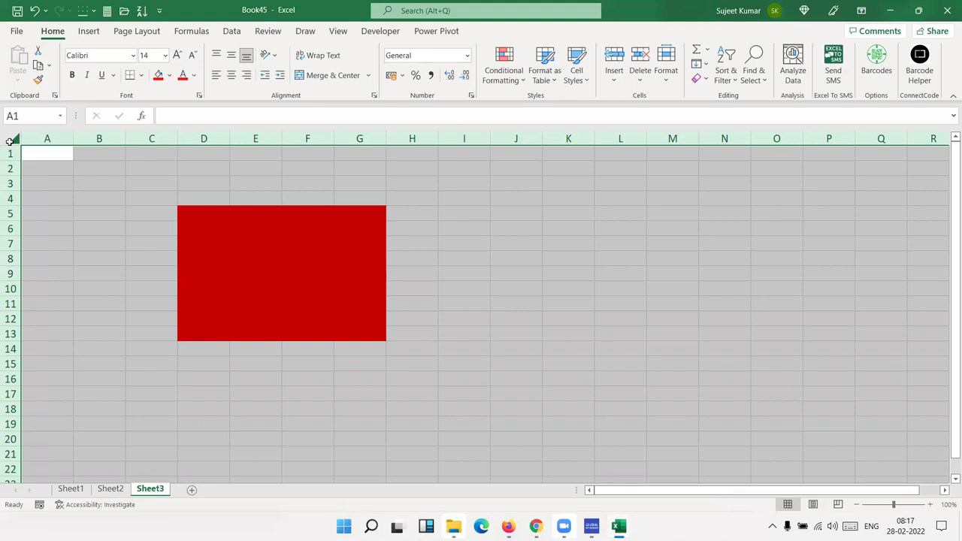
Step: Clear the Locked option in Format Cells Protection for every cell on Sheet3
right_click(571, 272)
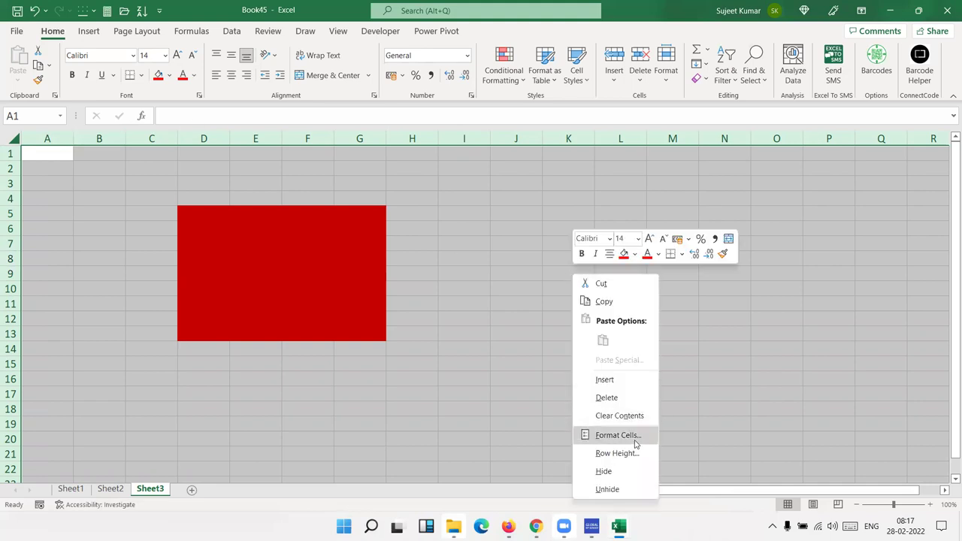
left_click(635, 437)
left_click(481, 241)
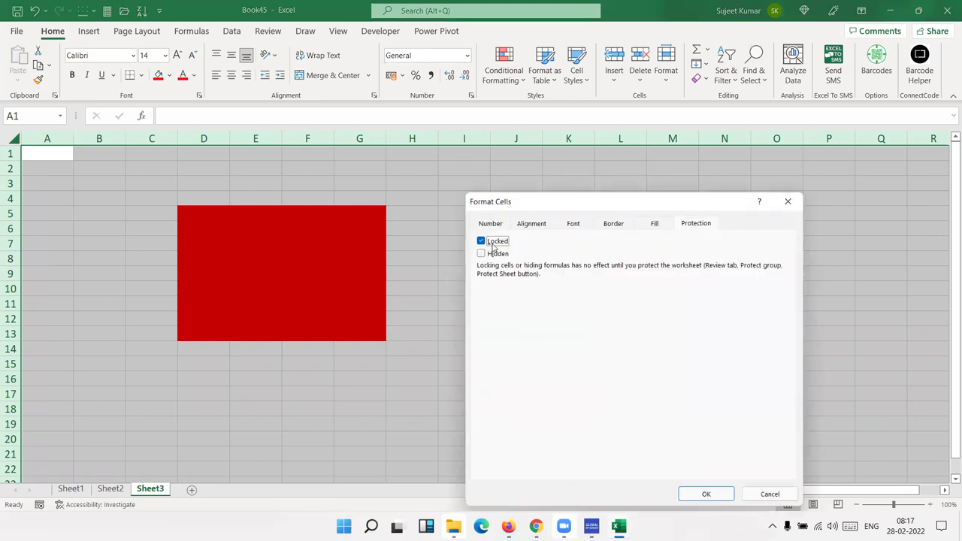
left_click(695, 493)
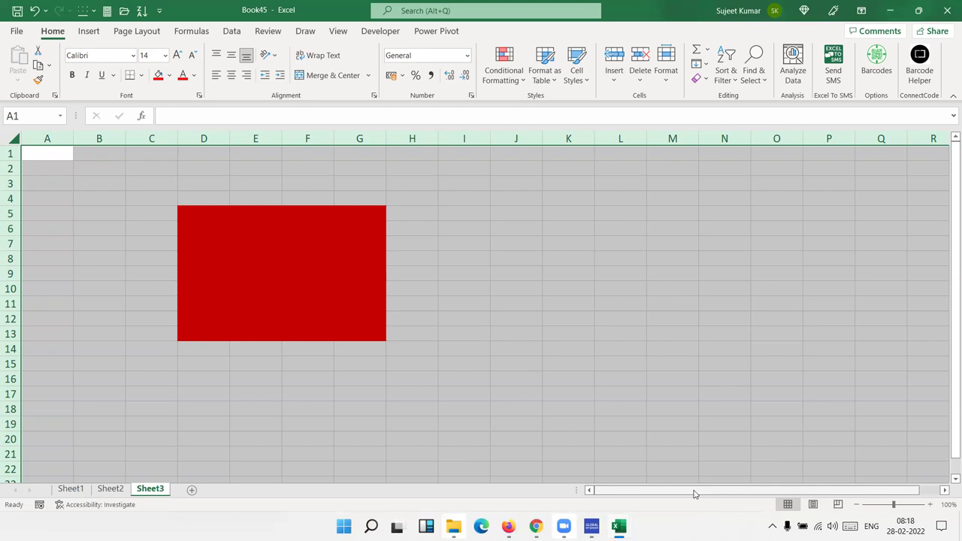
Step: Mark the red block D5:G13 as Locked in Format Cells Protection
left_click(410, 350)
left_click_drag(183, 213, 356, 332)
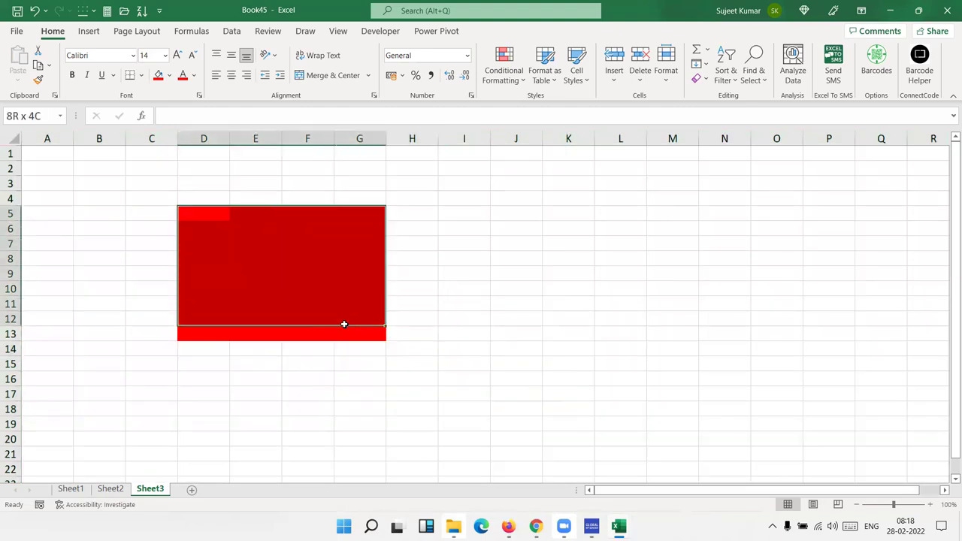
right_click(335, 294)
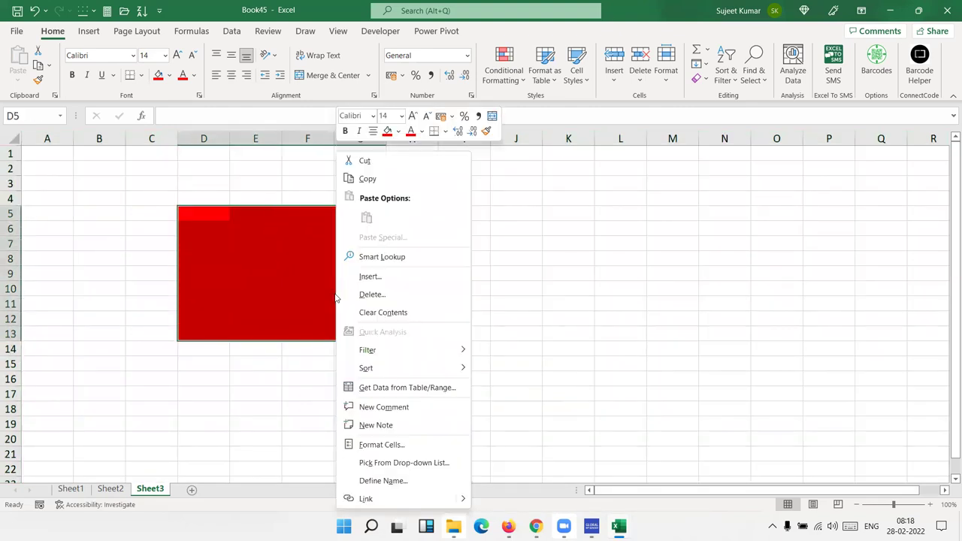
left_click(382, 445)
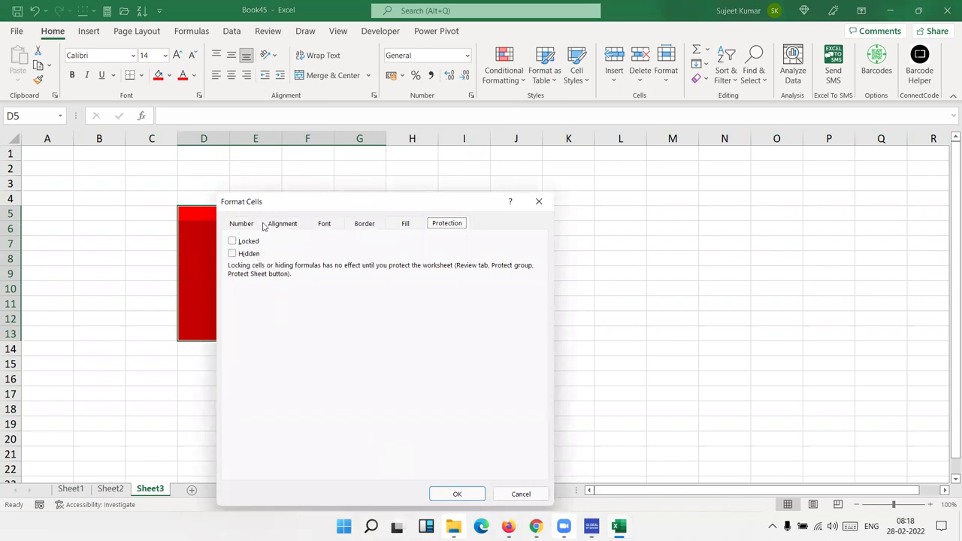
left_click_drag(272, 208, 510, 197)
left_click(469, 231)
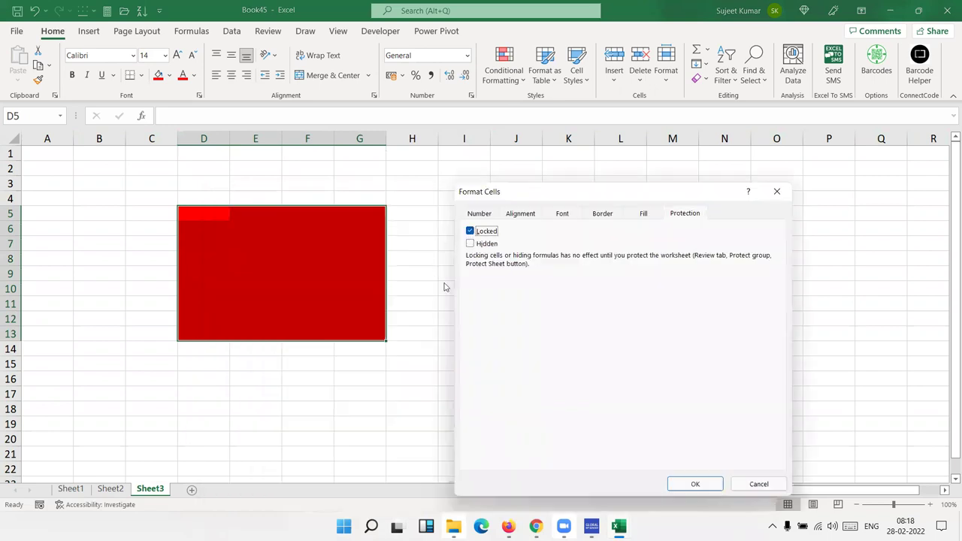
left_click(704, 487)
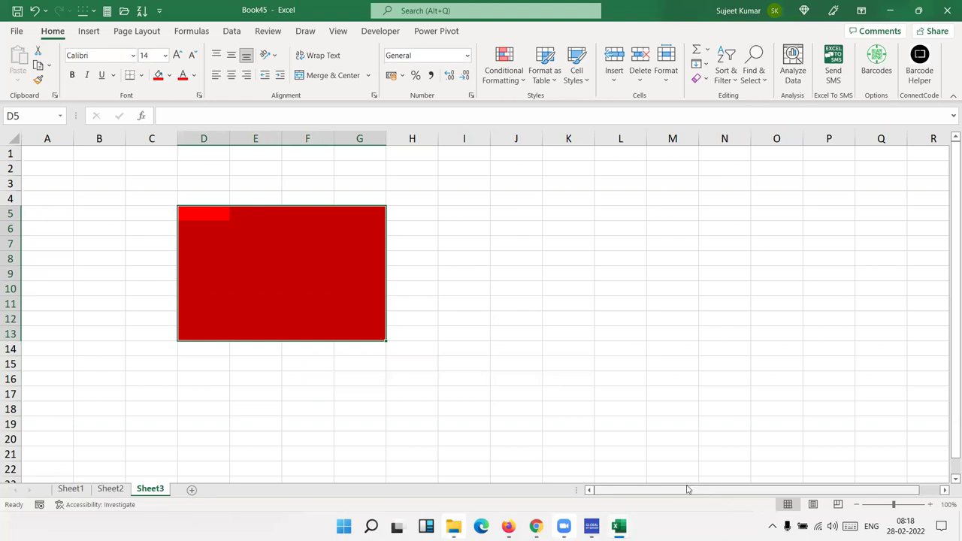
Step: Reselect part of the red block to check it, then deselect it
left_click(347, 366)
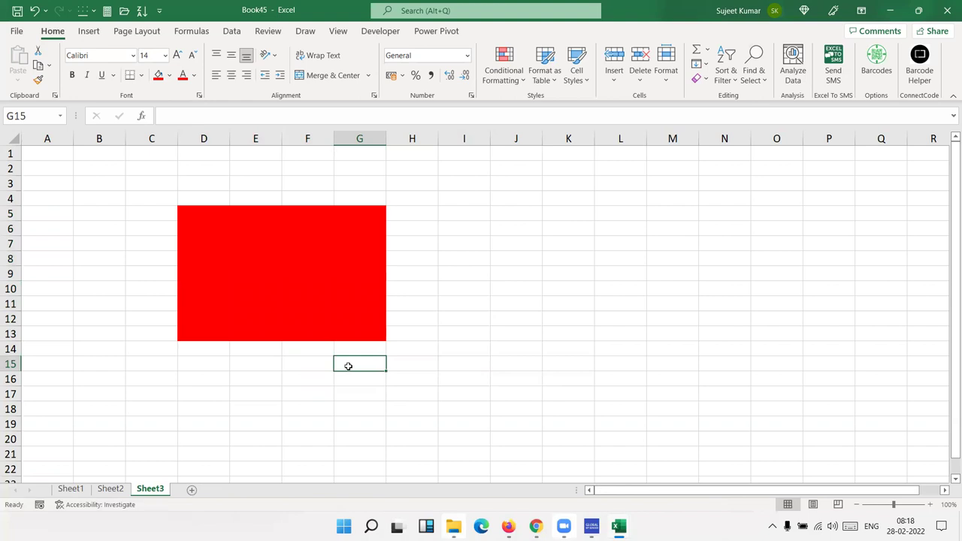
mouse_move(195, 212)
left_mouse_down()
mouse_move(233, 264)
mouse_move(344, 332)
left_mouse_up()
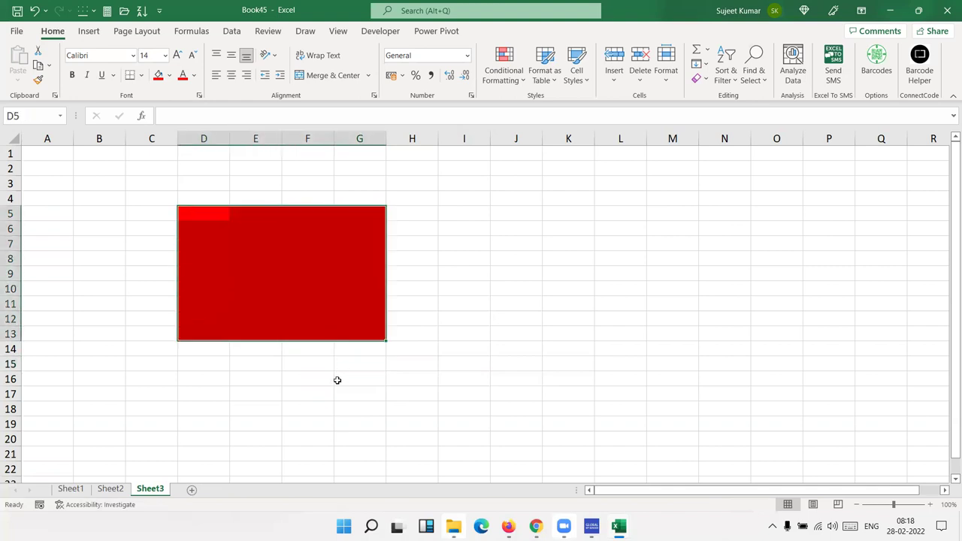
left_click(339, 376)
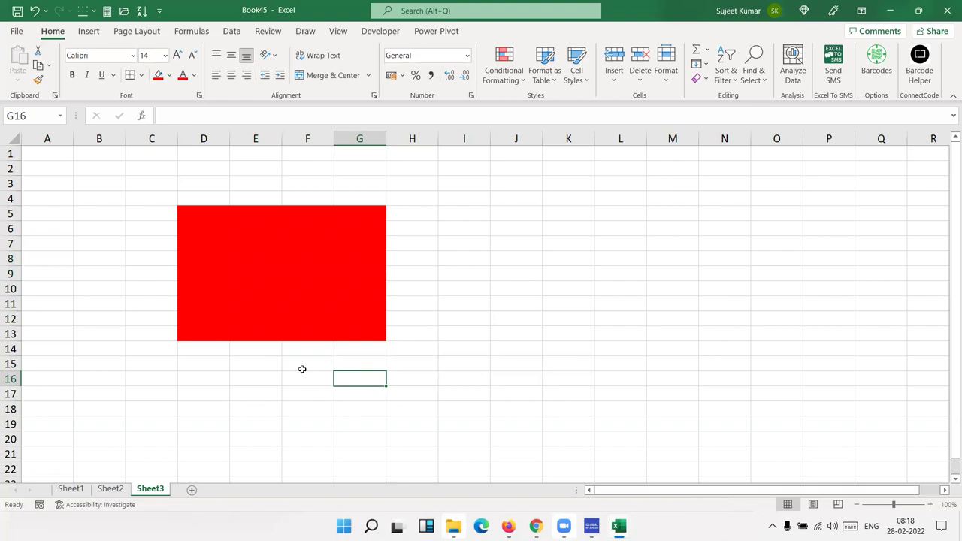
Step: Protect Sheet3 with the default Protect Sheet options
right_click(154, 490)
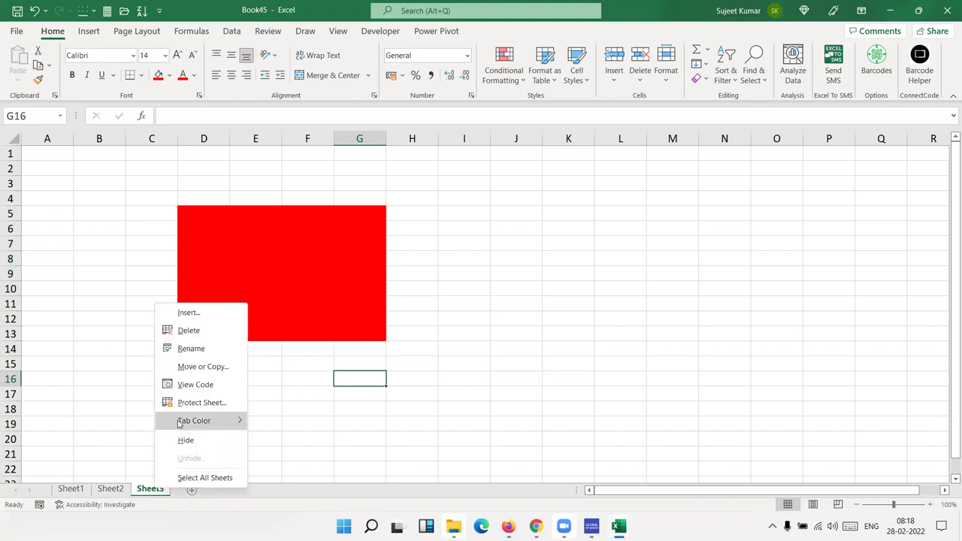
left_click(194, 403)
left_click(185, 494)
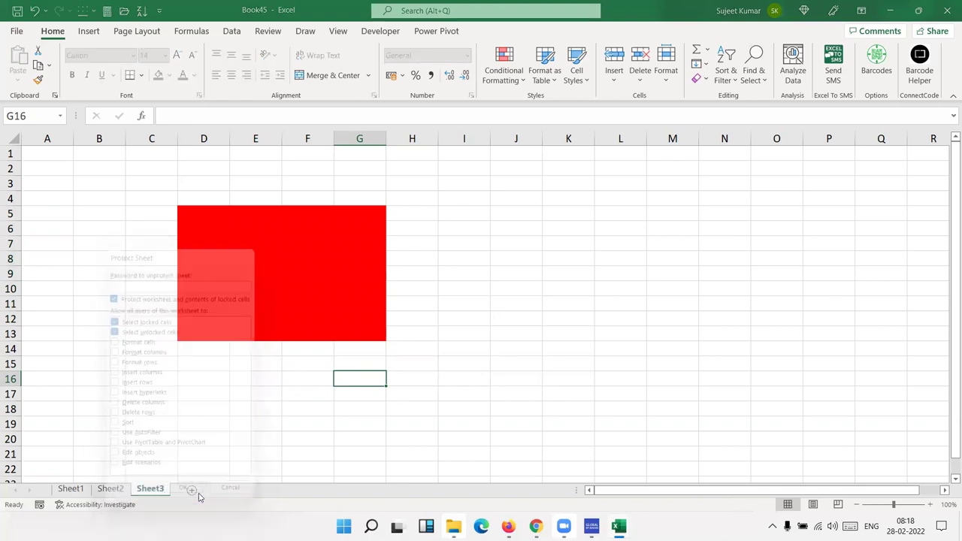
Step: Confirm E8 in the red block refuses editing, then enter 125 in J10
left_click(239, 259)
double_click(239, 259)
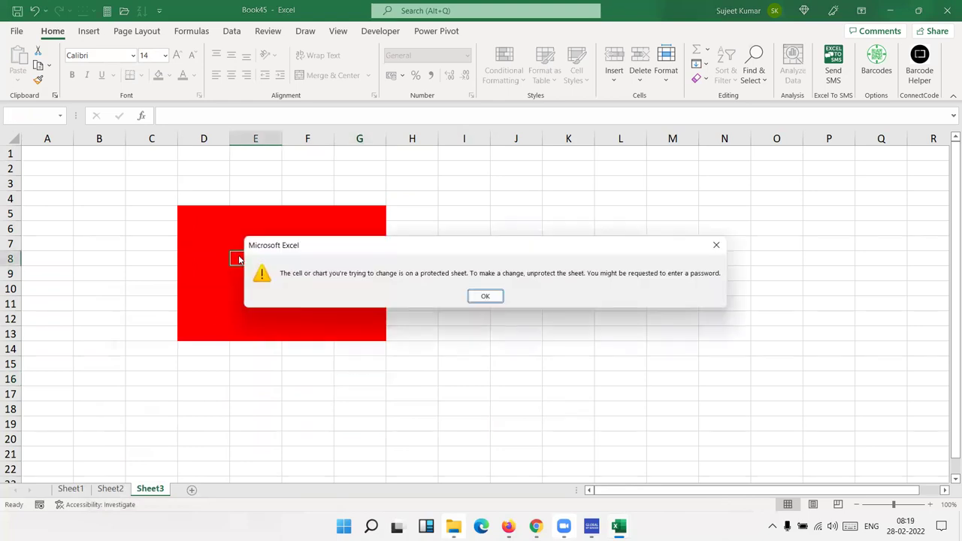
left_click(489, 296)
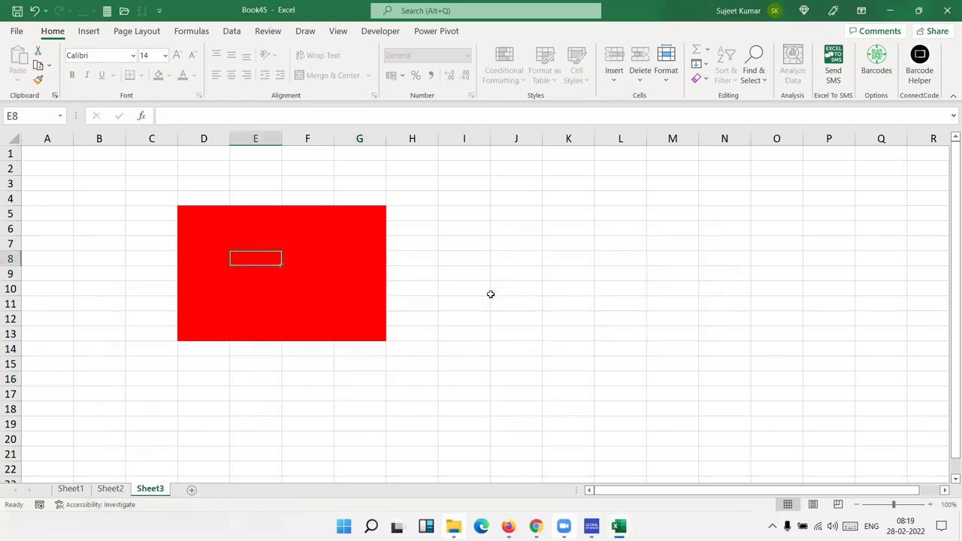
left_click(490, 295)
type("125")
key("Return")
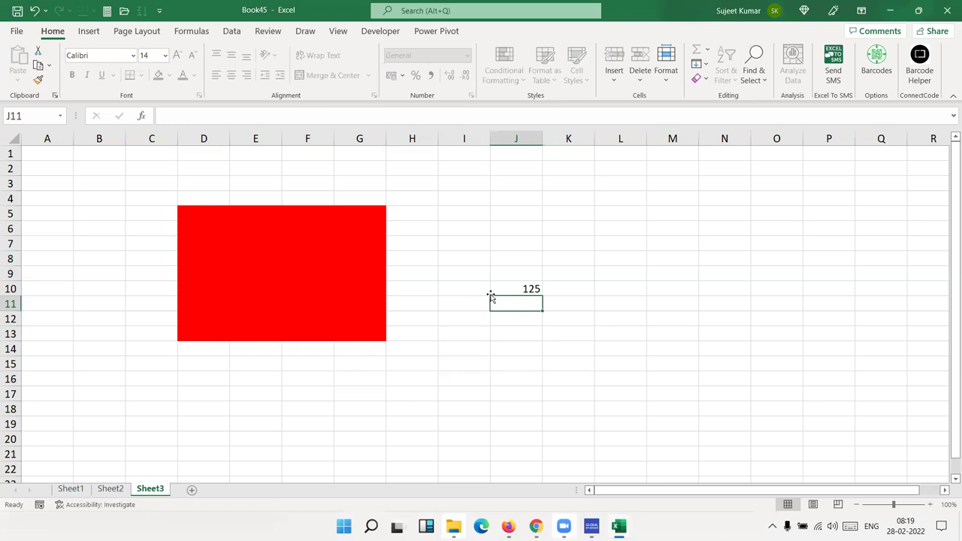
Step: Add a new sheet and type the headers Name and Qty in A1 and B1
left_click(192, 489)
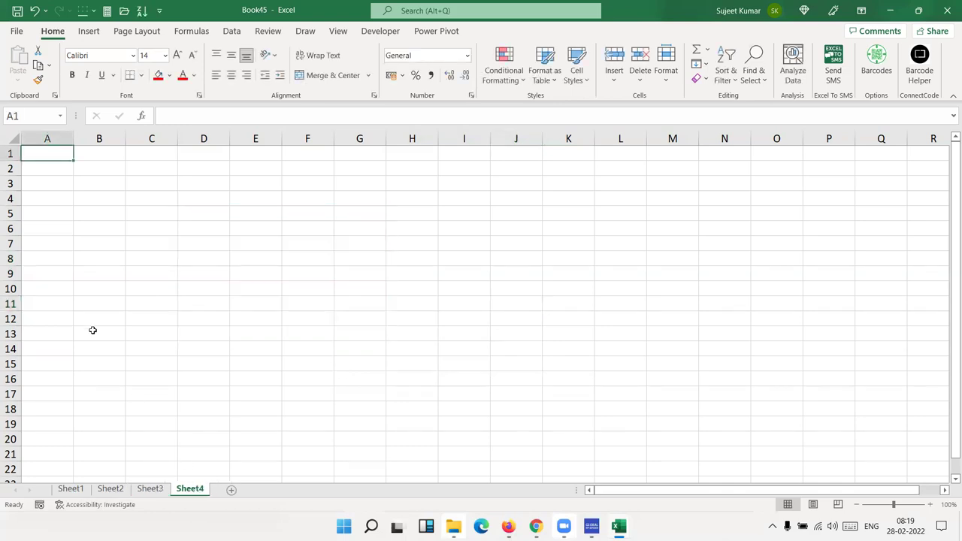
type("Da")
key("BackSpace")
key("BackSpace")
type("Name")
key("BackSpace")
key("BackSpace")
key("BackSpace")
key("BackSpace")
type("Name")
key("Tab")
type("Qty")
key("Tab")
type("Amt")
key("Tab")
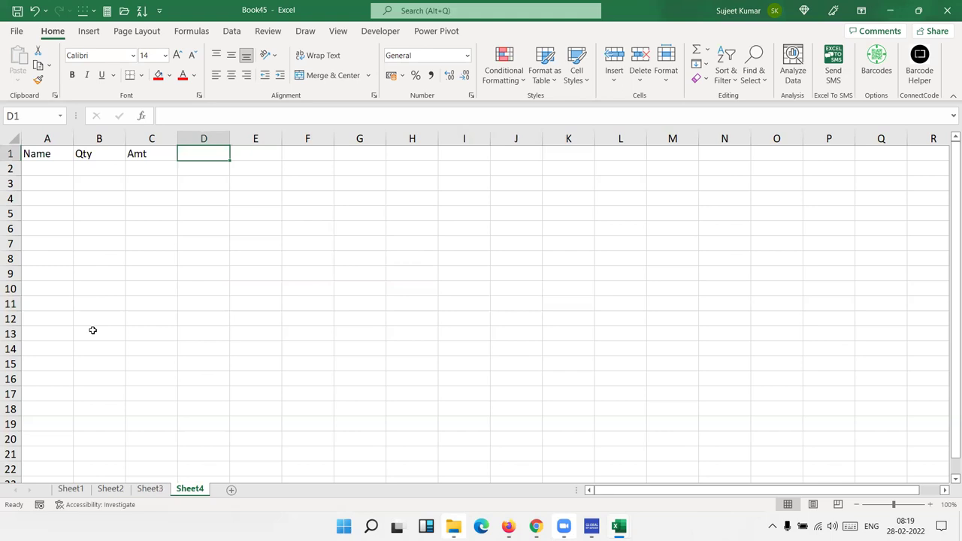
Step: Correct C1 to MRP and enter Amt in D1
key("Left")
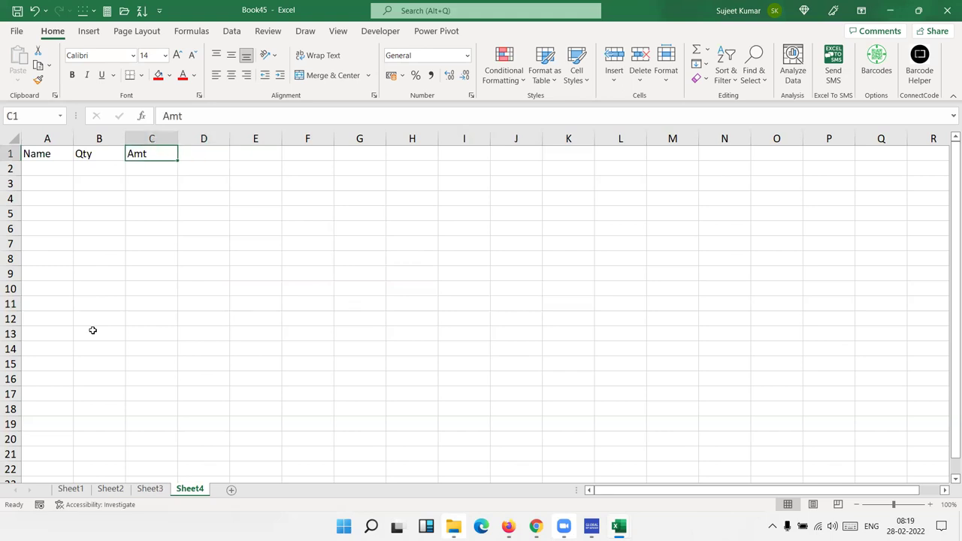
type("|\"M")
key("BackSpace")
key("BackSpace")
key("BackSpace")
type("MRP")
key("Tab")
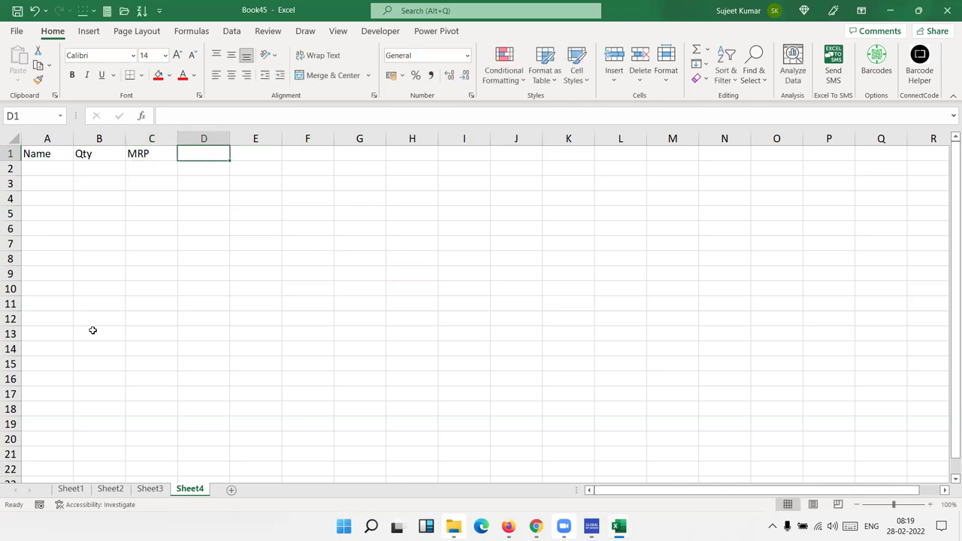
type("Amt")
key("Tab")
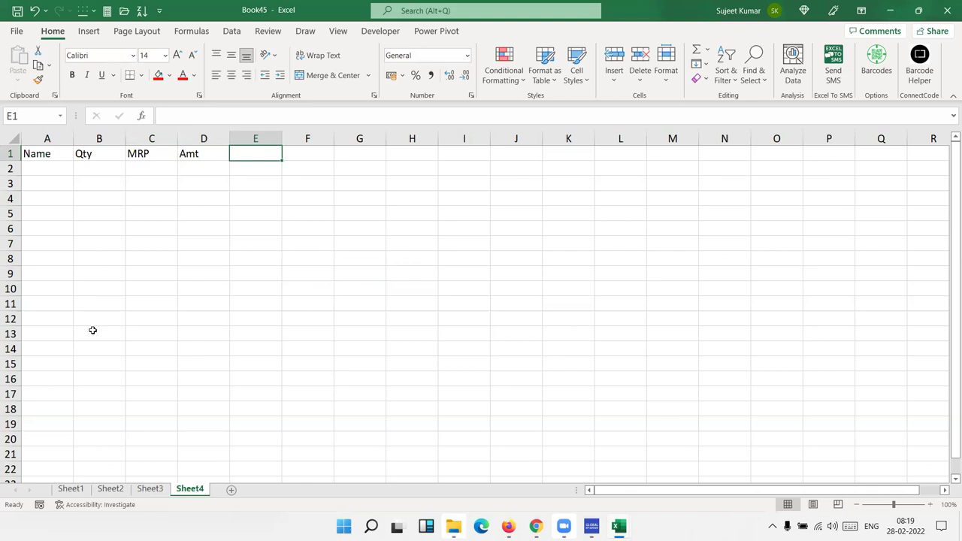
Step: Enter the headers GST, Com, Total, Date, Time and Zone across E1:J1
type("GST")
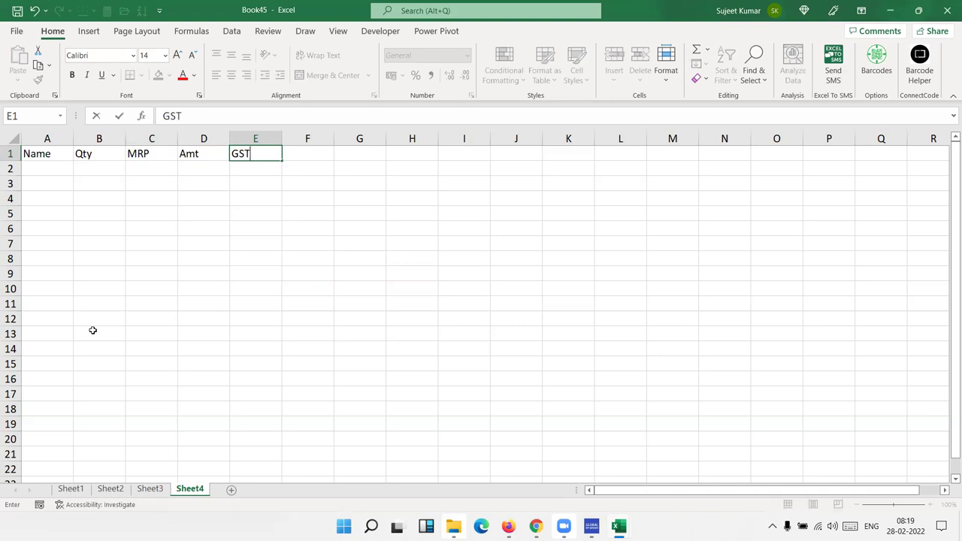
key("Tab")
type("Com")
key("Tab")
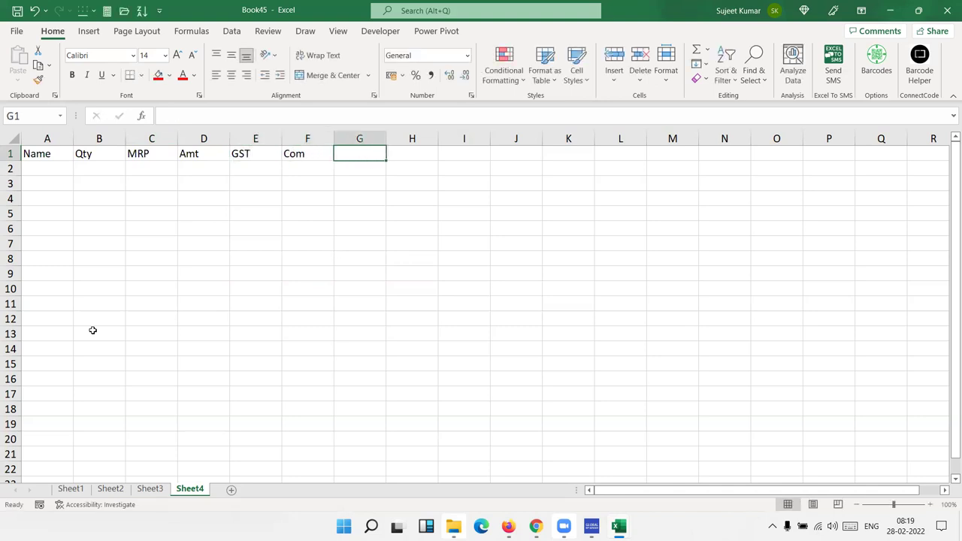
type("Tot")
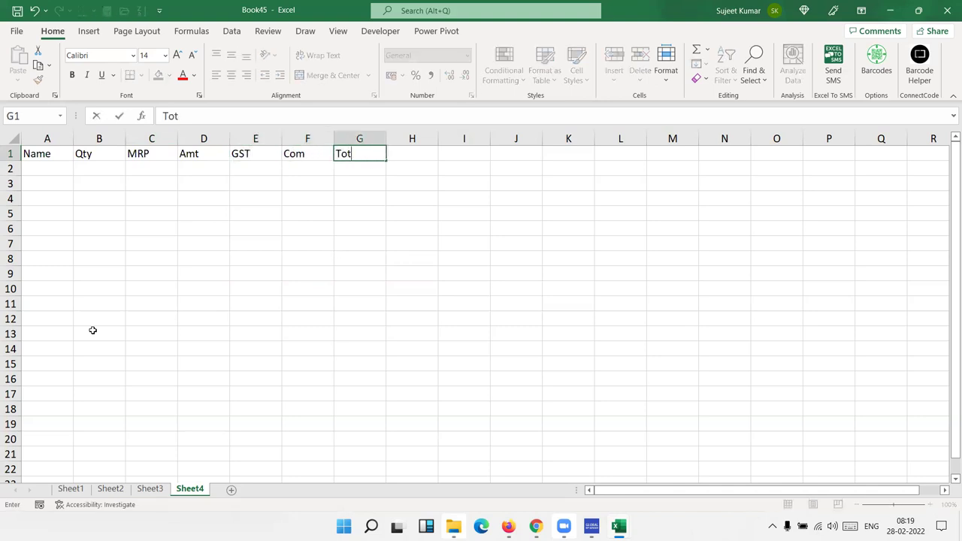
type("al")
key("Tab")
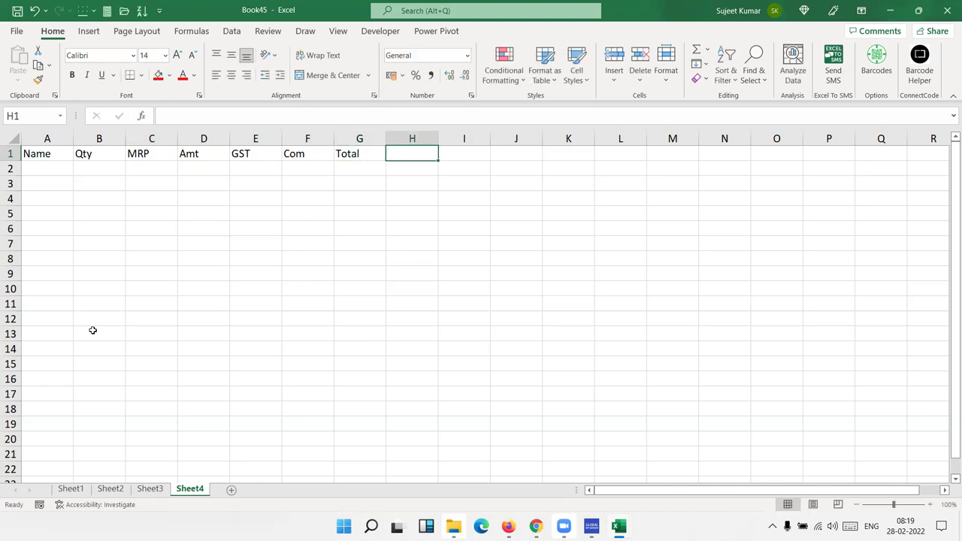
type("Date")
key("Tab")
type("Time")
key("Tab")
type("Zo")
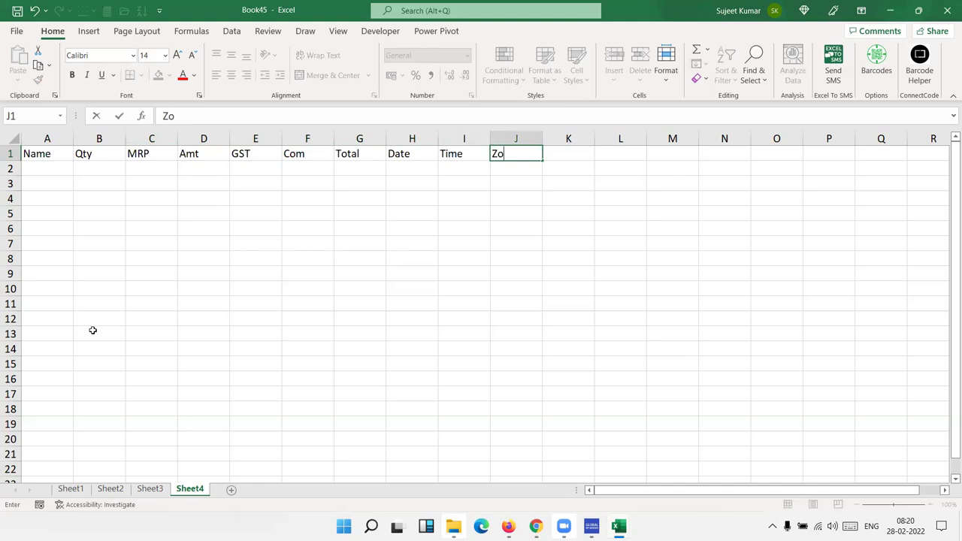
type("ne")
key("Return")
Step: Enter the Amt formula =B2*C2 in D2
key("Right")
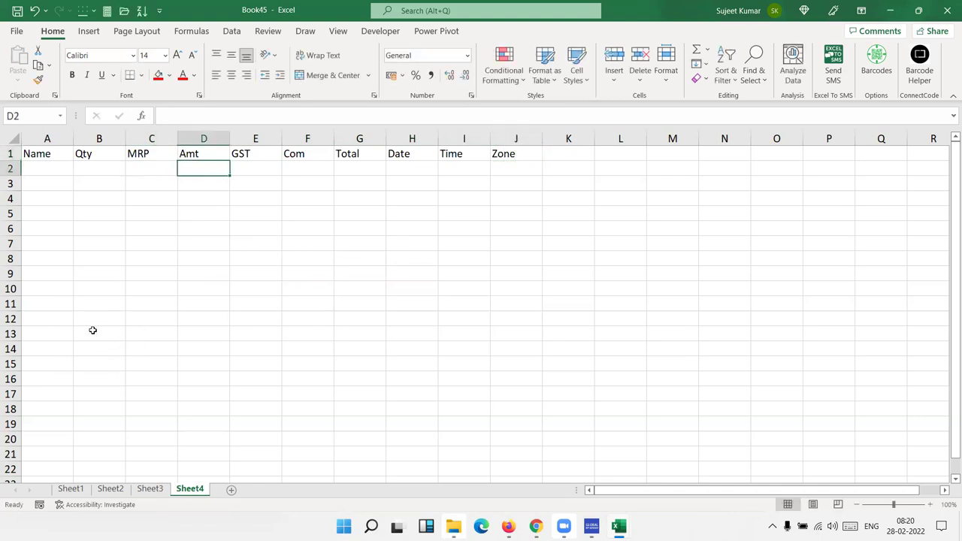
type("=")
key("Left")
key("Left")
type("*")
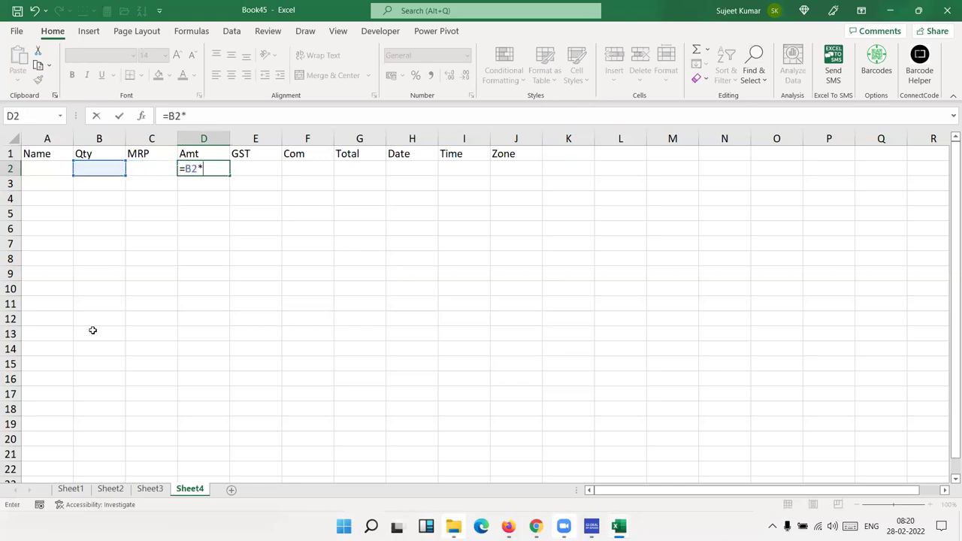
Step: Enter GST as =D2*18% in E2 and Com as =D2*2% in F2
key("Left")
key("Return")
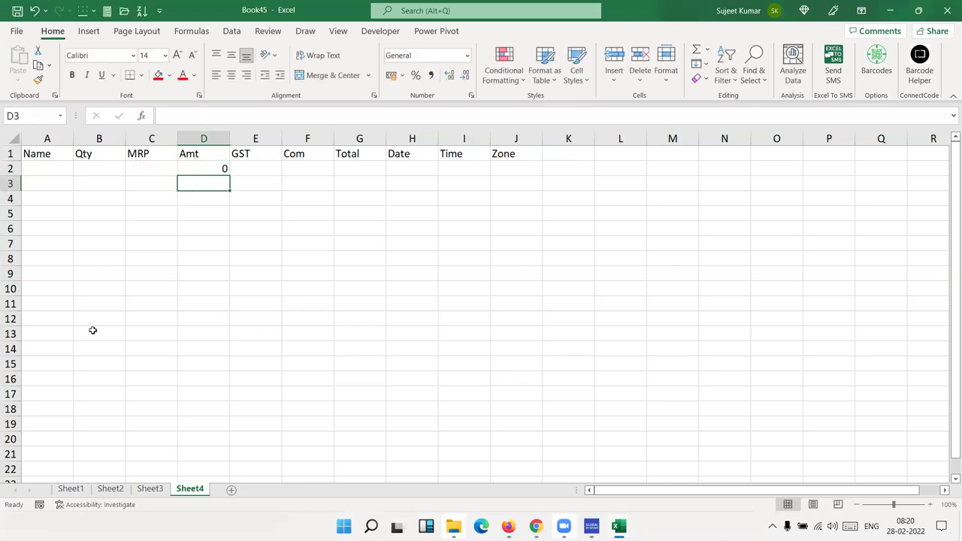
key("Up")
key("Right")
type("=")
key("Left")
type("*18%")
key("Return")
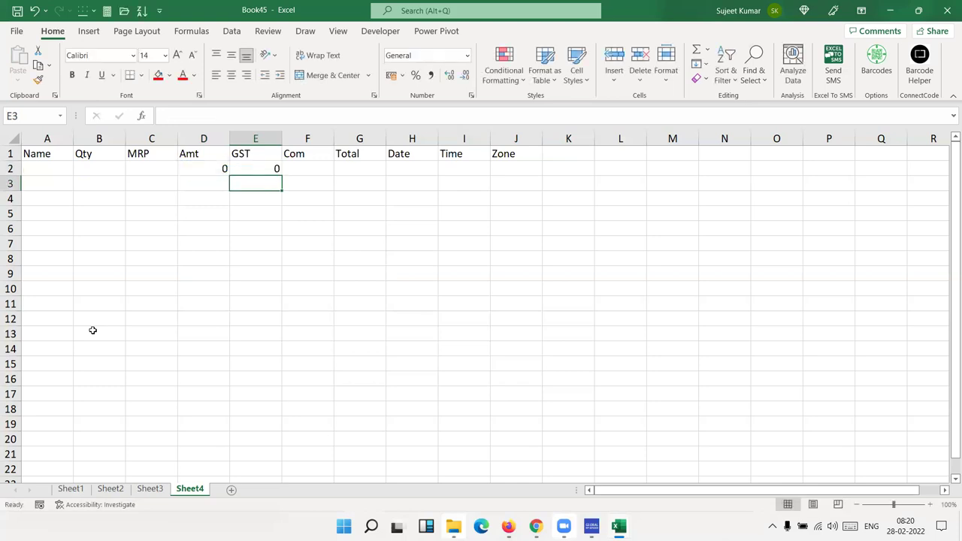
key("Up")
key("Right")
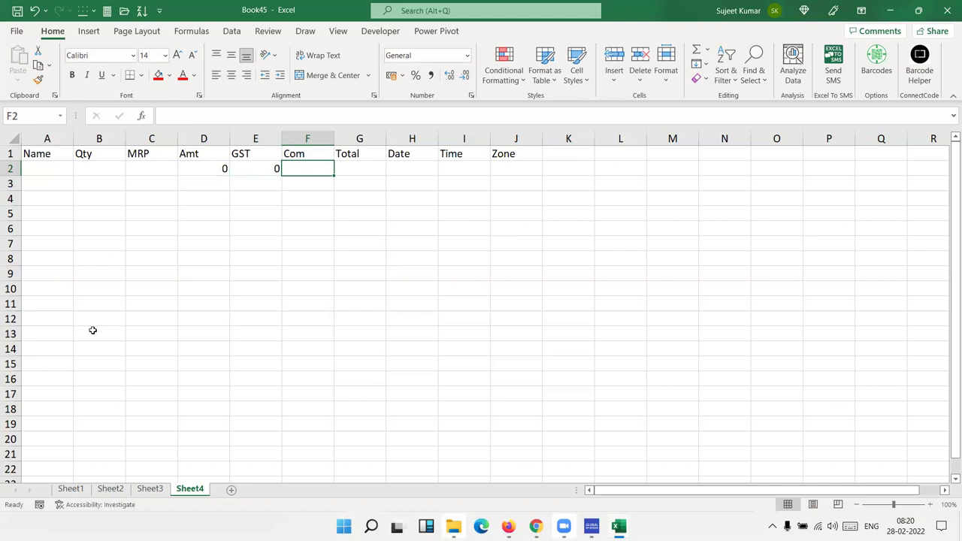
type("=")
key("Left")
key("Left")
type("*2%")
key("Return")
Step: Discard a stray entry and put the AutoSum total =SUM(D2:F2) in G2
type("\\")
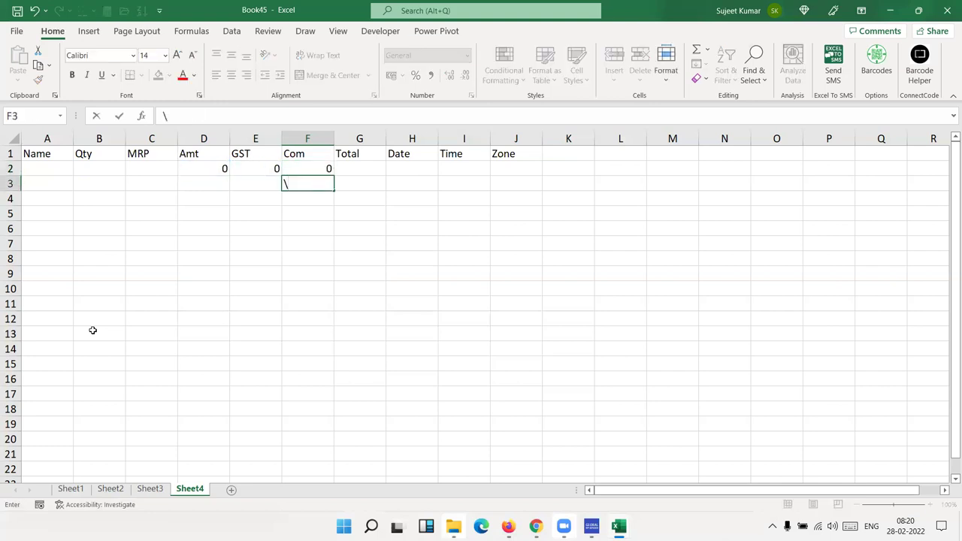
key("Right")
key("Up")
key("alt+equal")
key("Return")
Step: Fill the D2:G2 formulas down through row 20 with Ctrl+D
key("Up")
key("shift+Left")
key("shift+Left")
key("shift+Left")
key("shift+Down")
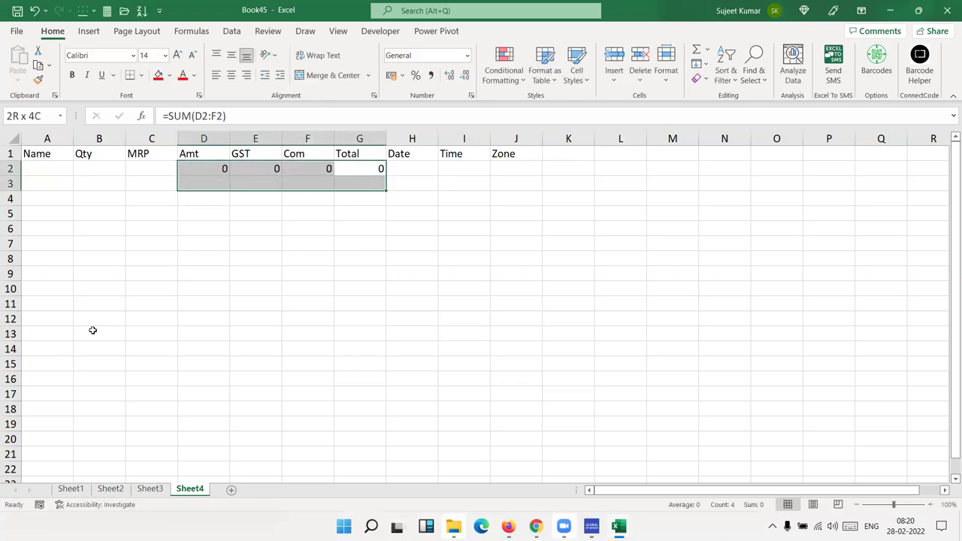
key("shift+Down")
key("shift+Down")
key("shift+Down")
key("shift+Down")
key("shift+Down")
key("shift+Down")
key("ctrl+d")
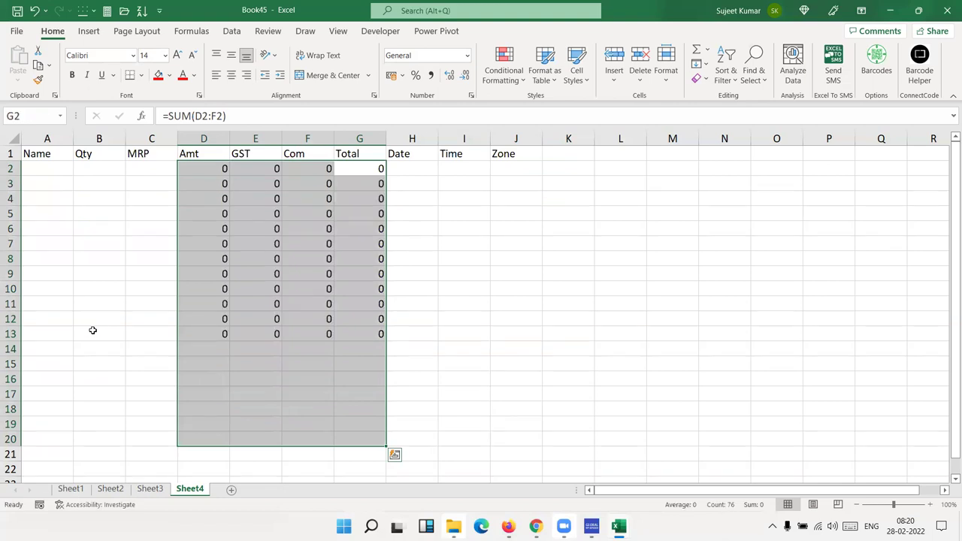
key("Left")
key("Left")
key("Left")
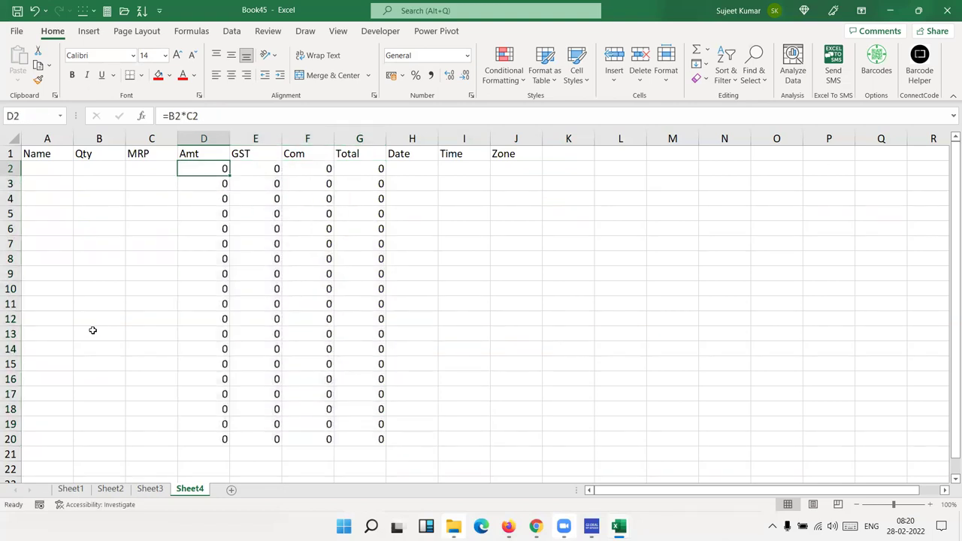
key("Left")
key("Left")
key("Left")
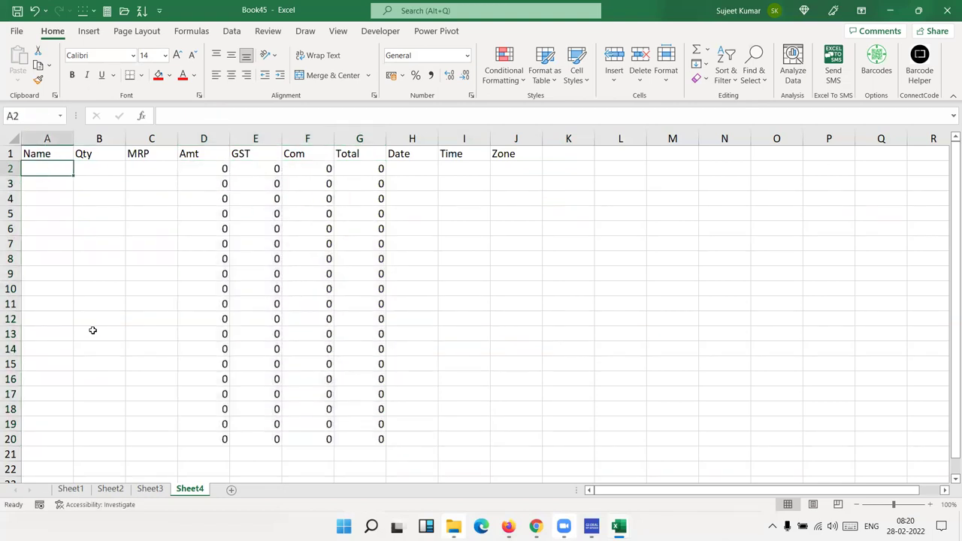
Step: Enter a sample name, Qty 20 and MRP 30 in A2:C2
type("Puja")
key("Tab")
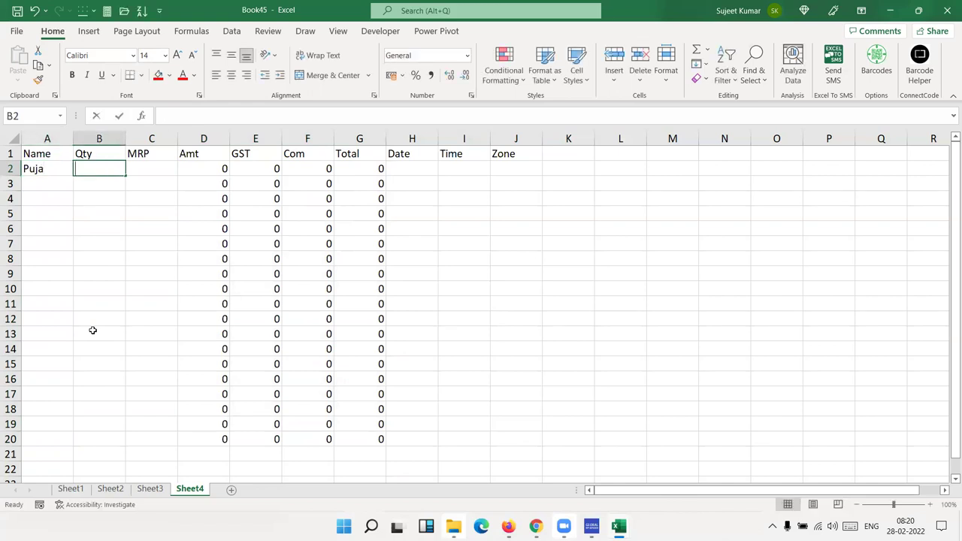
type("20")
key("Tab")
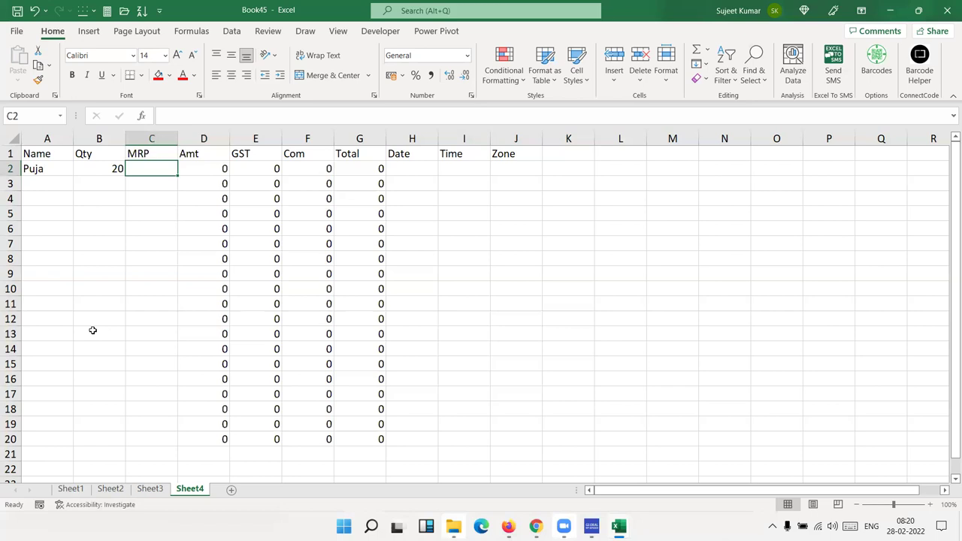
type("30")
key("Return")
Step: Insert today's date in H2, the current time in I2, and zone North in J2
key("Up")
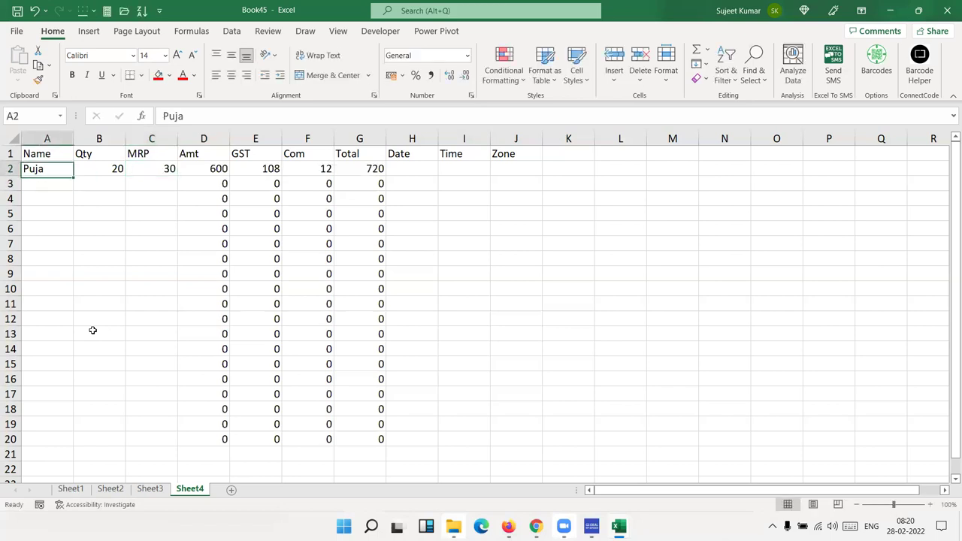
key("Tab")
key("Tab")
key("Tab")
key("Tab")
key("Tab")
key("Tab")
key("Tab")
key("ctrl+semicolon")
key("Tab")
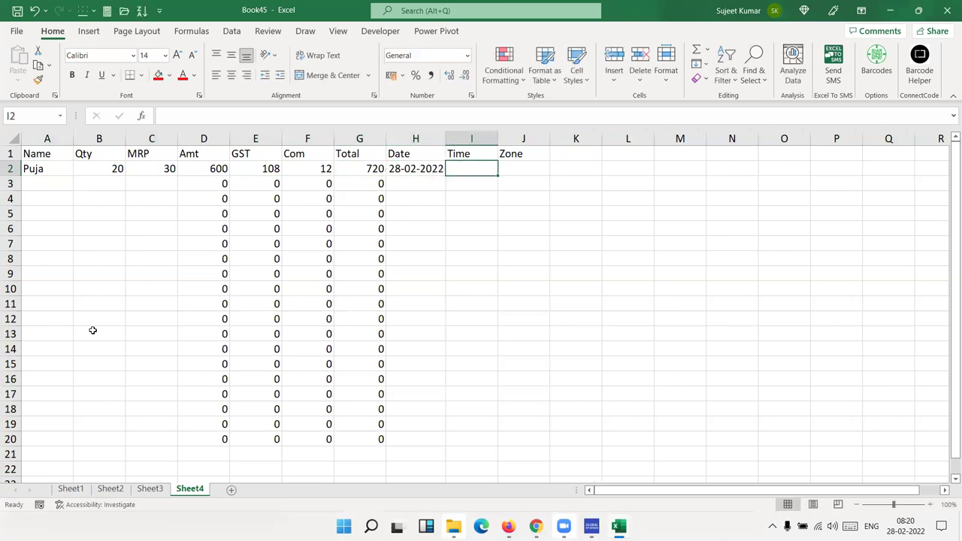
key("ctrl+shift+semicolon")
key("Tab")
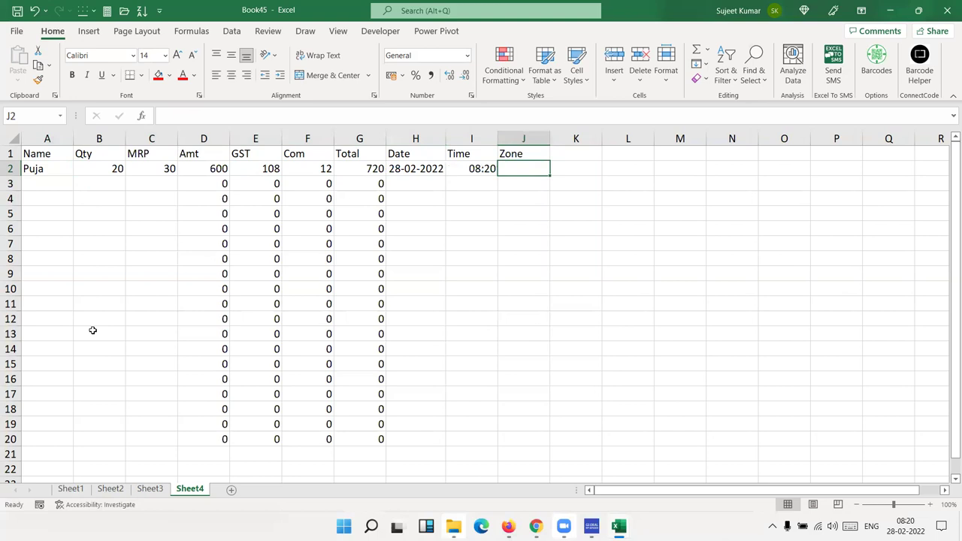
type("Nort")
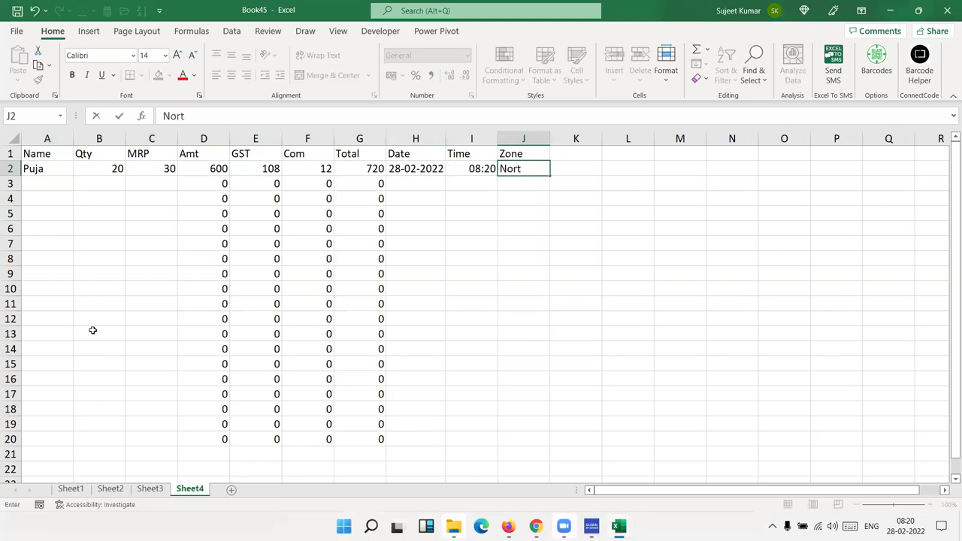
type("h")
key("Return")
Step: Inspect the Amt, GST and Com formulas copied into row 3
key("Left")
key("Left")
key("Left")
key("Left")
key("Left")
key("Right")
key("Right")
key("Right")
key("Right")
key("Right")
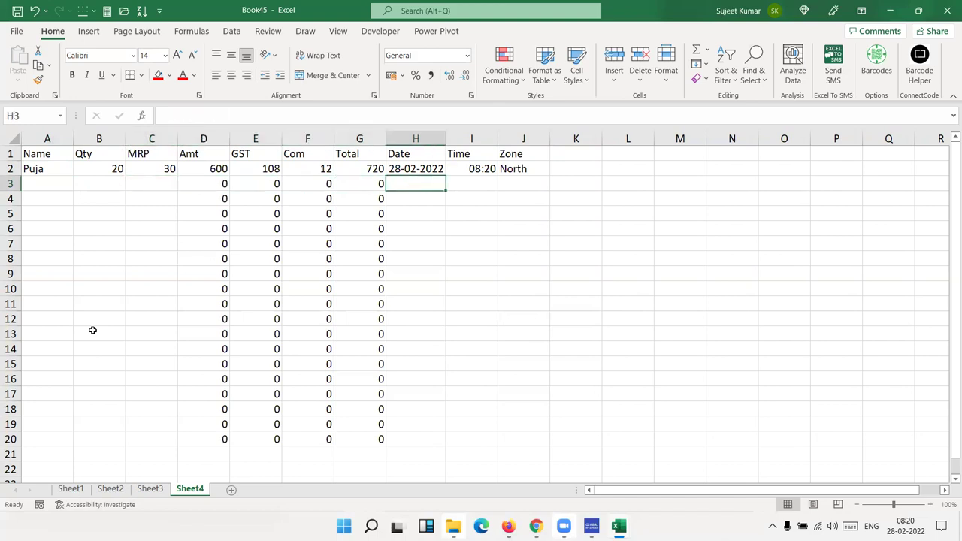
key("Left")
key("Left")
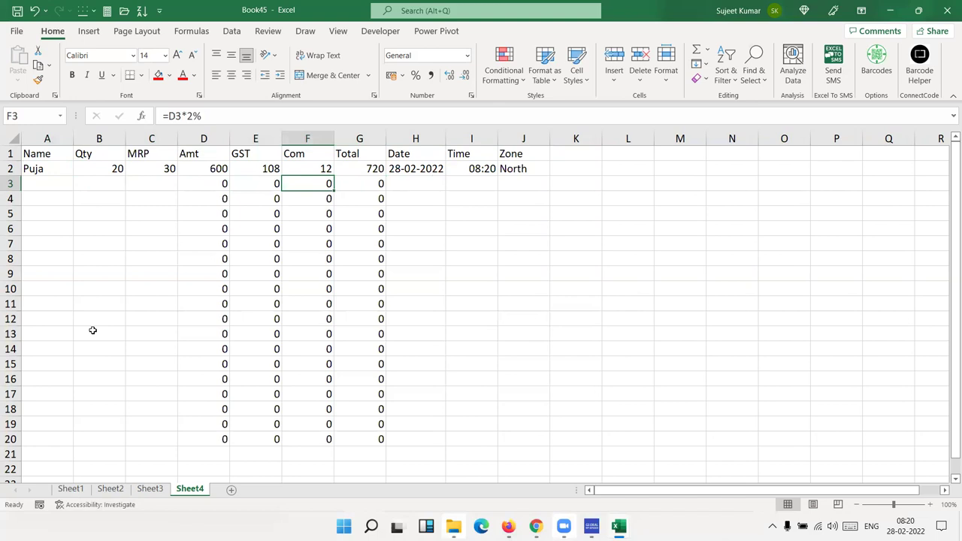
key("Left")
key("Left")
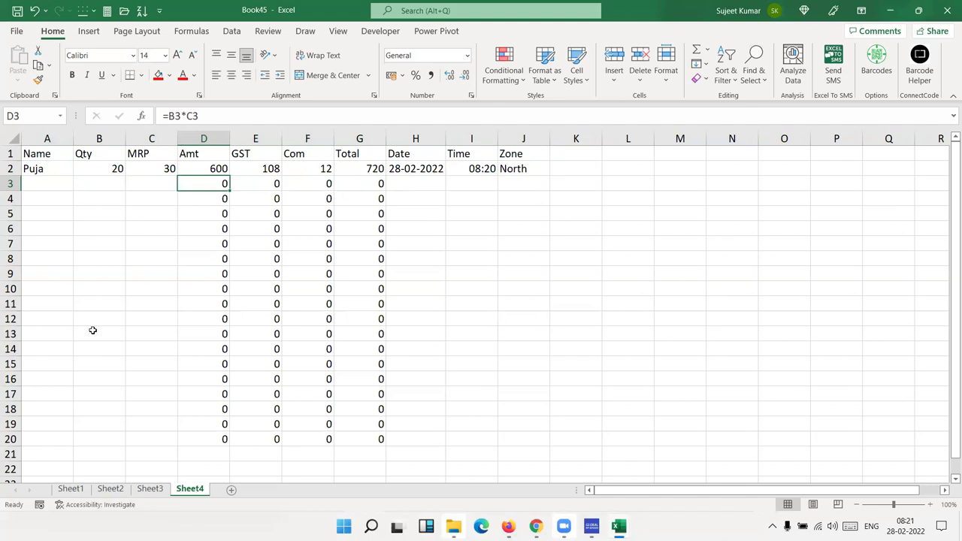
key("Right")
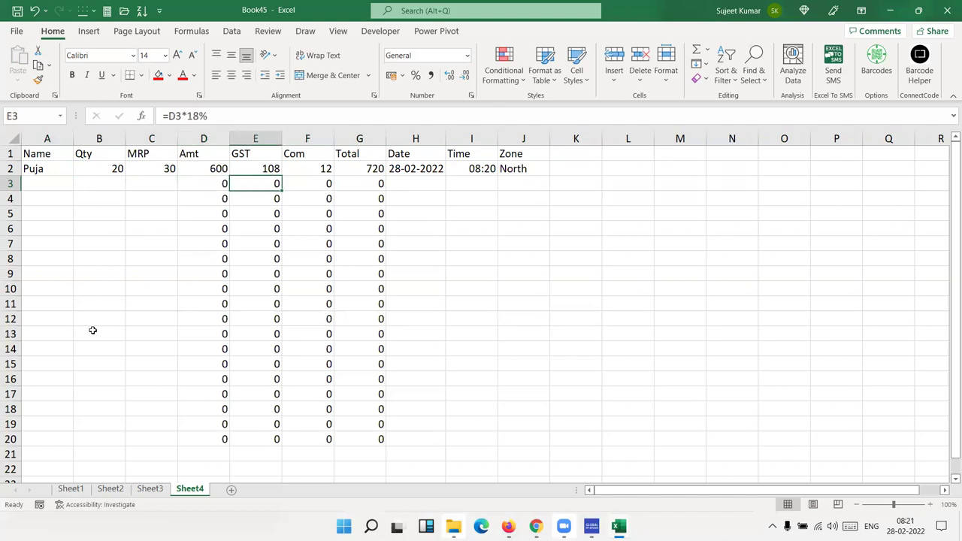
key("Right")
key("Right")
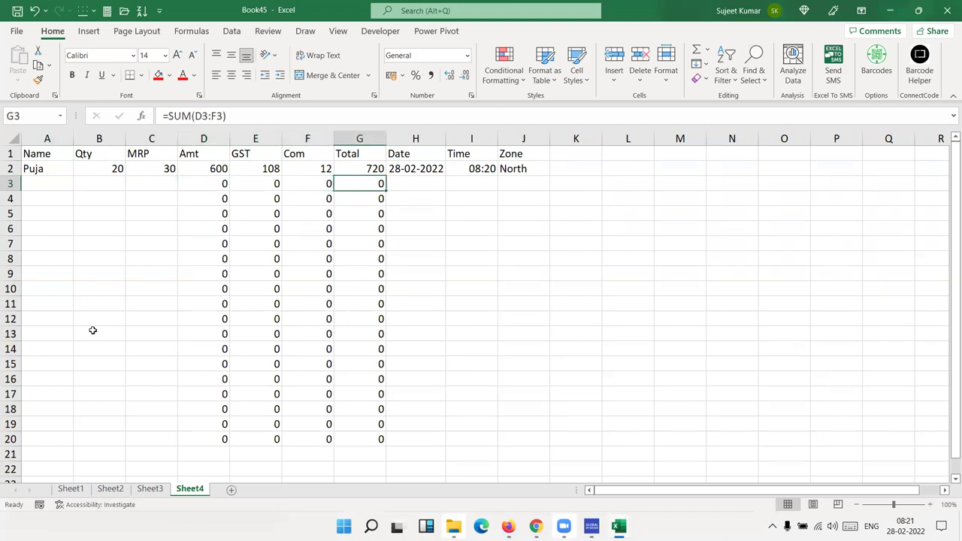
key("Left")
key("Left")
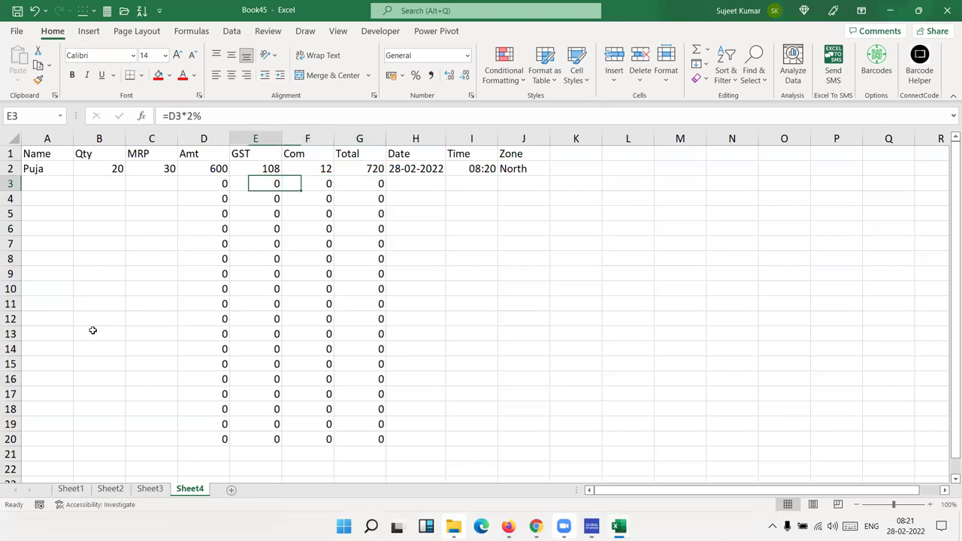
key("Left")
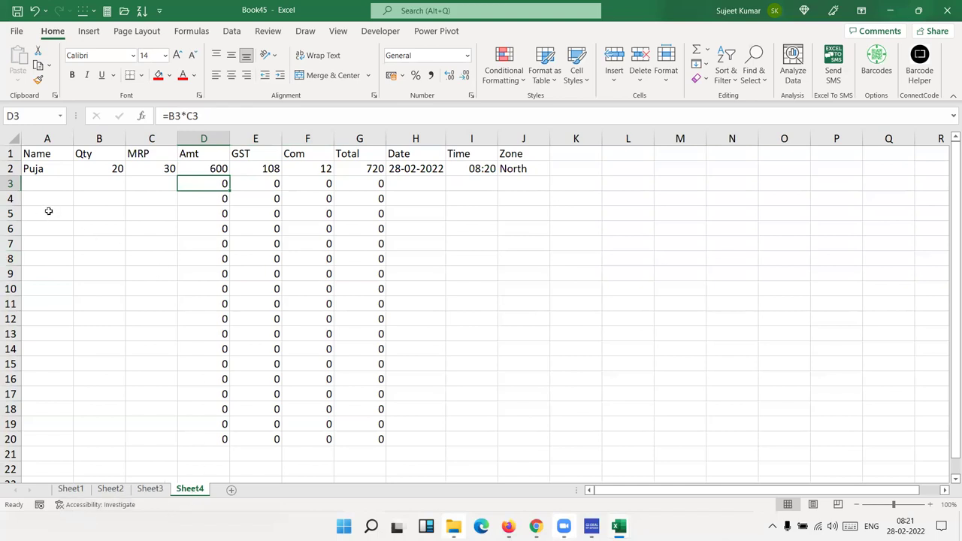
Step: Check Sheet3, return to Sheet4, and select all of Sheet4's cells
left_click(96, 227)
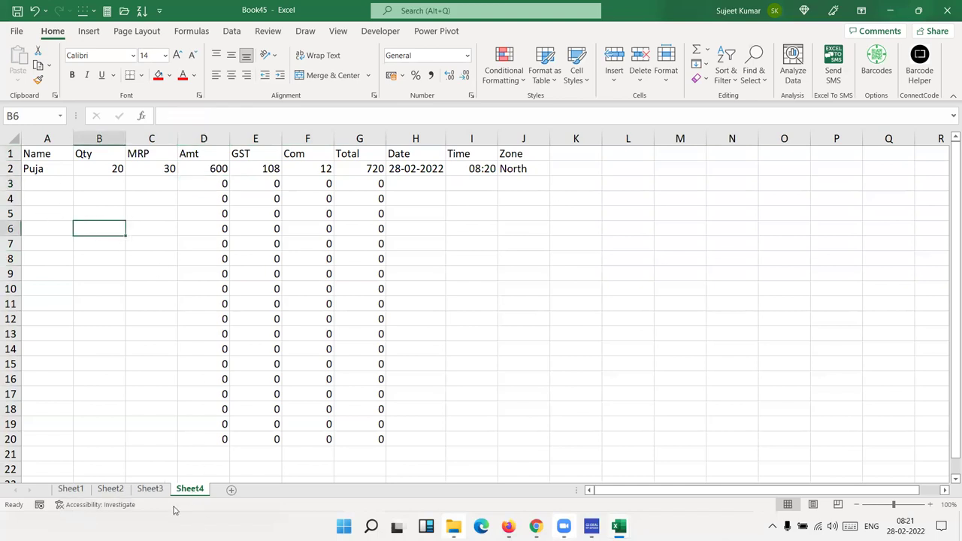
left_click(150, 489)
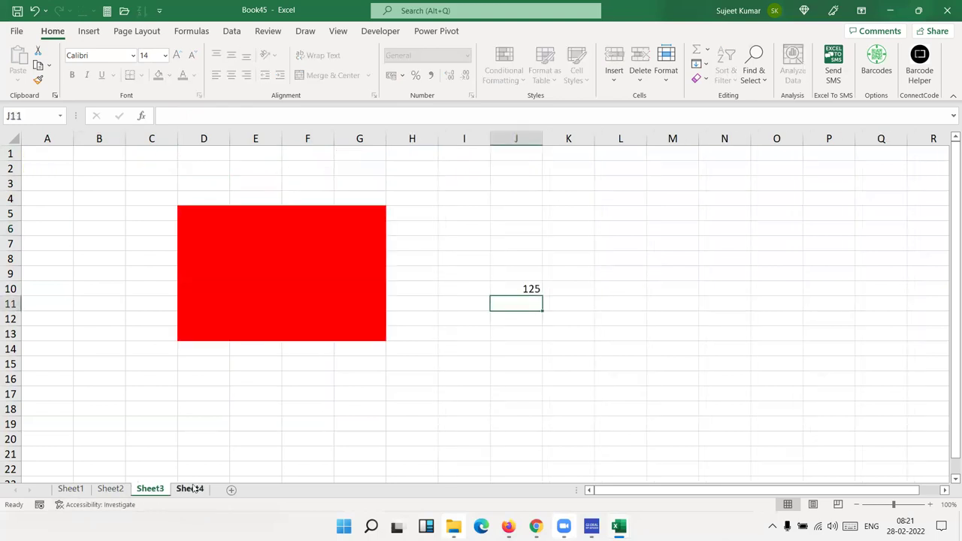
left_click(192, 489)
left_click(11, 138)
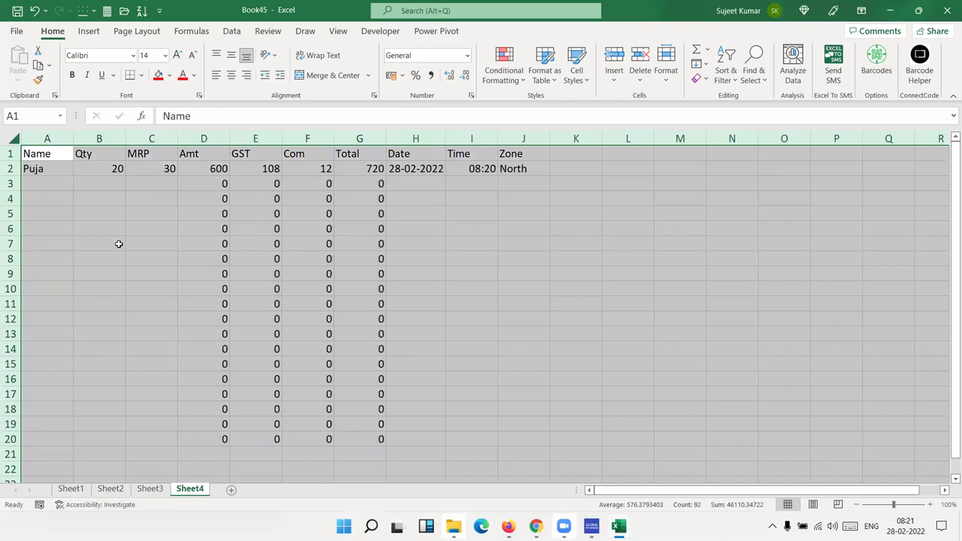
Step: Clear the Locked option in Format Cells Protection for all cells on Sheet4
right_click(223, 257)
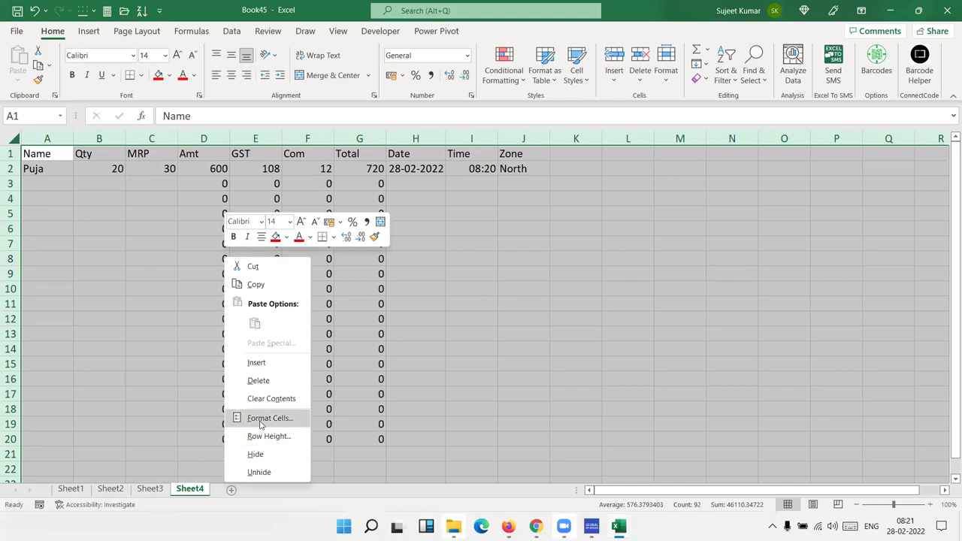
left_click(269, 418)
left_click(111, 243)
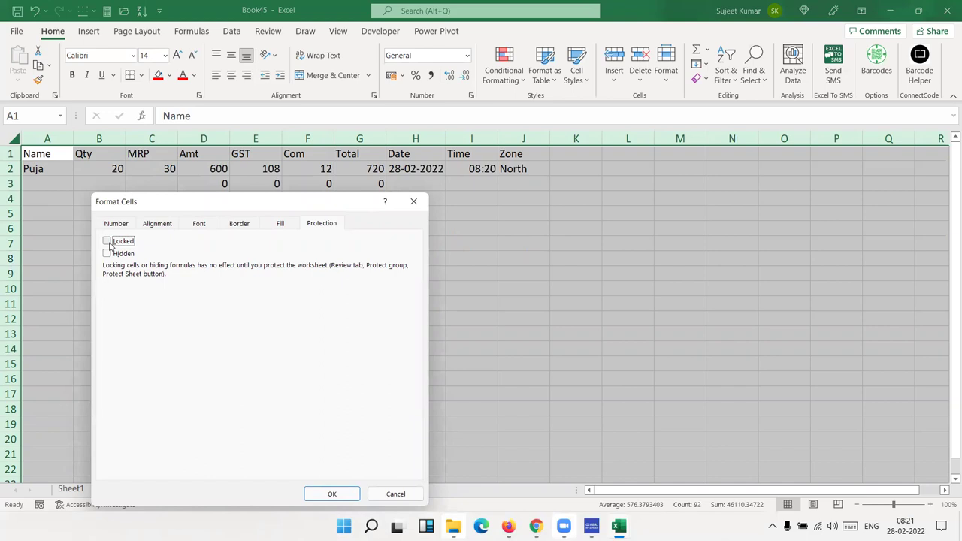
left_click(332, 494)
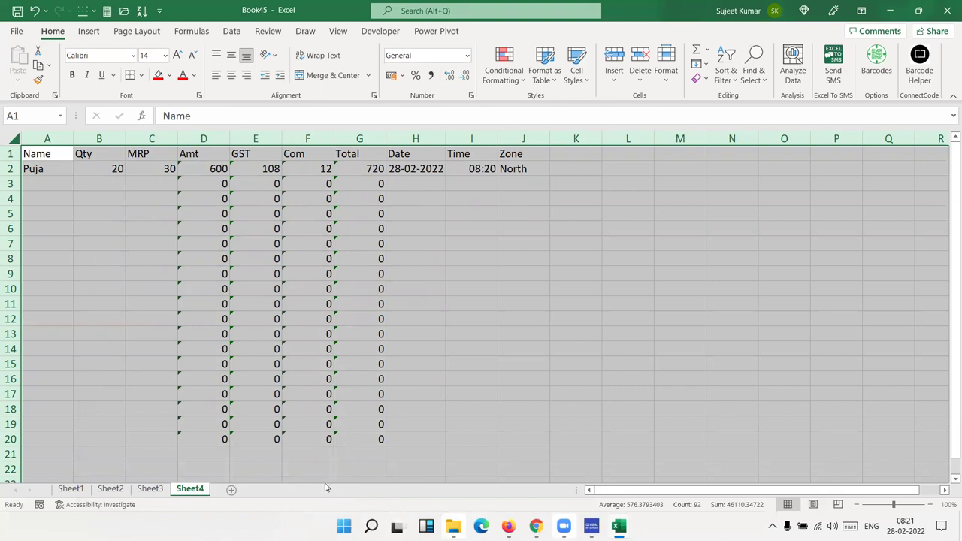
Step: Mark columns D:G (Amt, GST, Com, Total) as Locked in Format Cells Protection
left_click(302, 367)
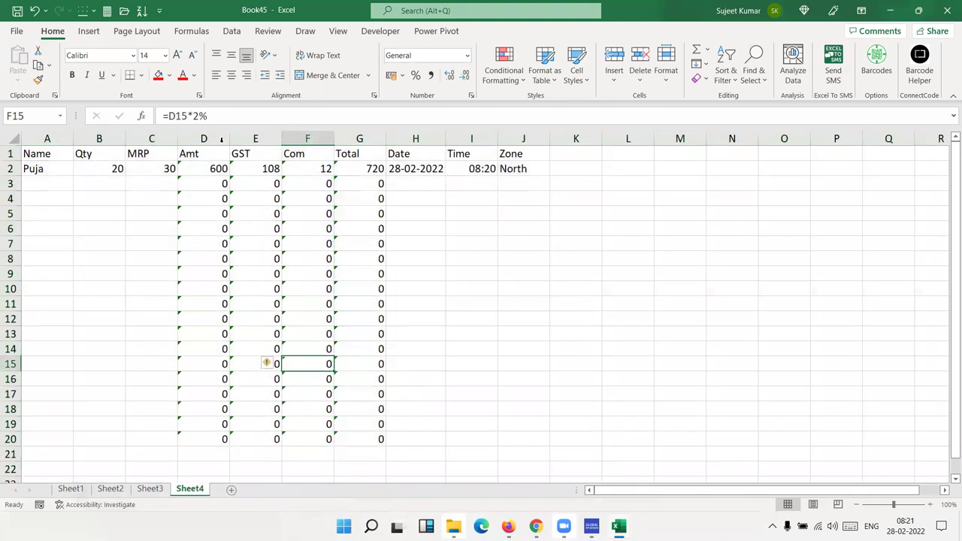
left_click_drag(221, 140, 279, 139)
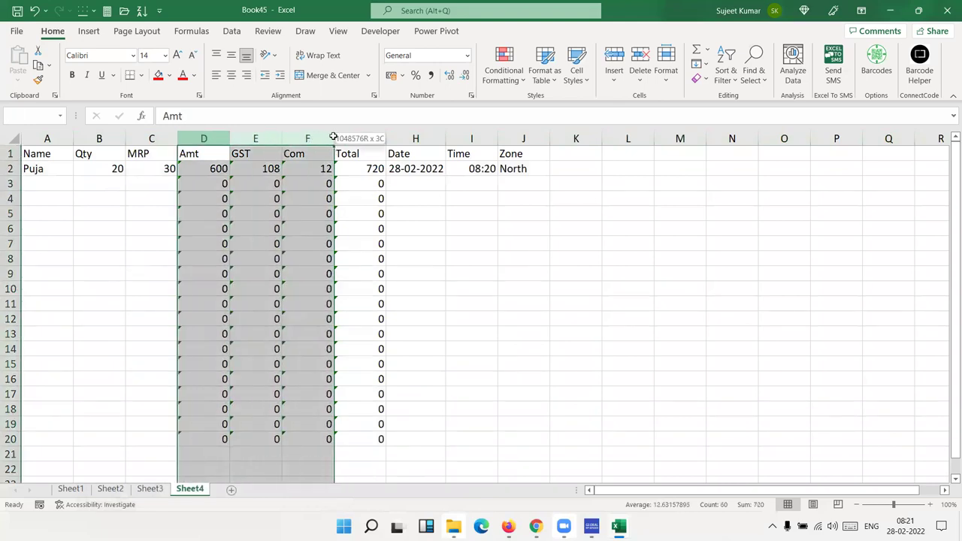
left_click_drag(307, 139, 358, 139)
right_click(353, 140)
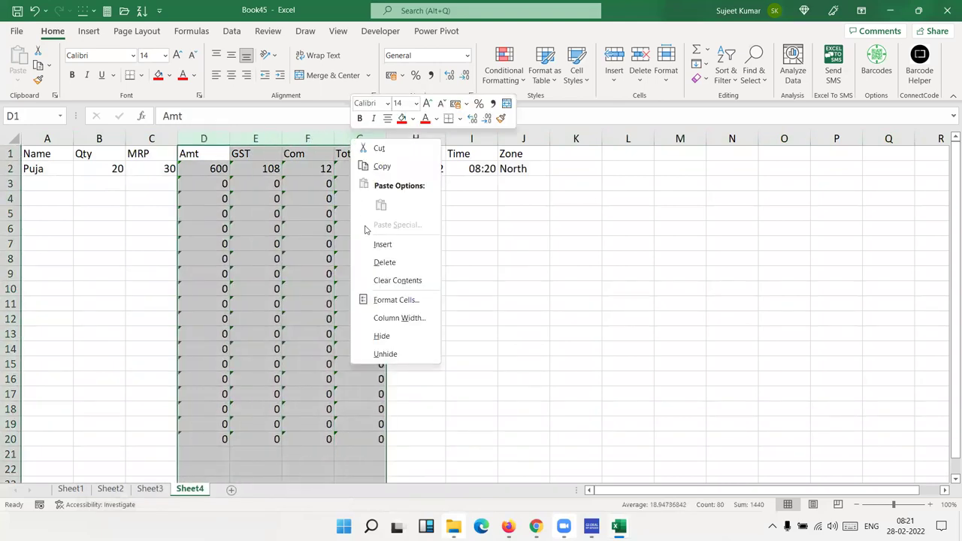
left_click(379, 300)
left_click(225, 184)
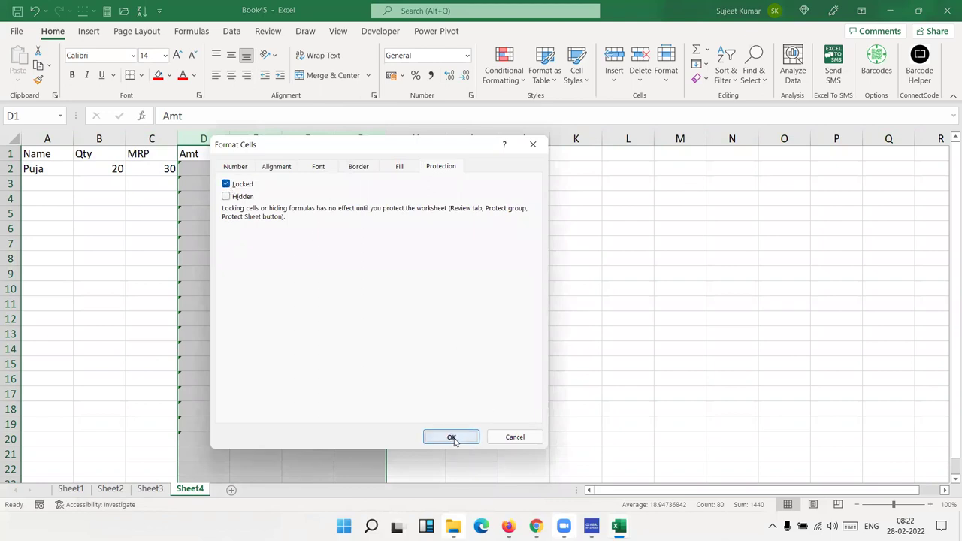
left_click(452, 437)
left_click(433, 361)
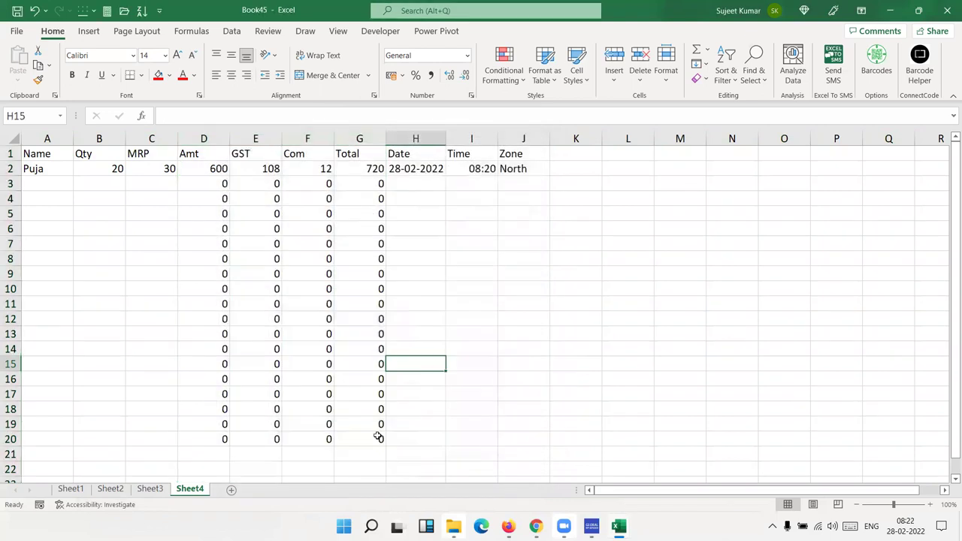
Step: Protect Sheet4 without a password, with Select locked cells unchecked
right_click(208, 489)
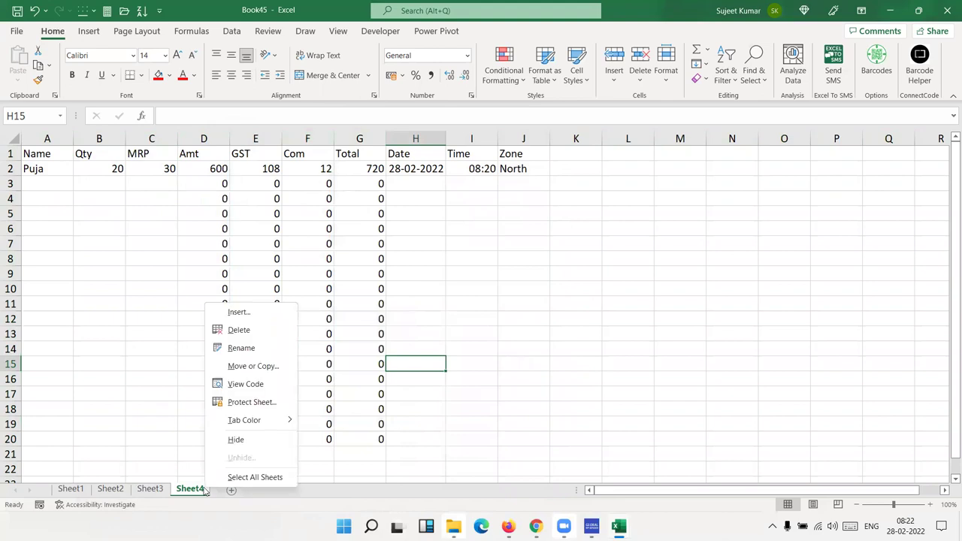
left_click(243, 401)
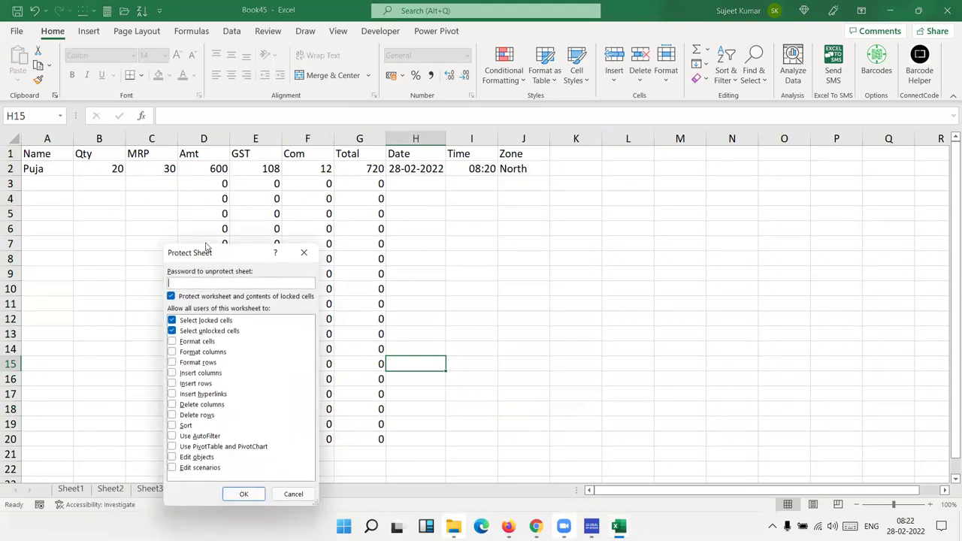
left_click_drag(210, 253, 506, 215)
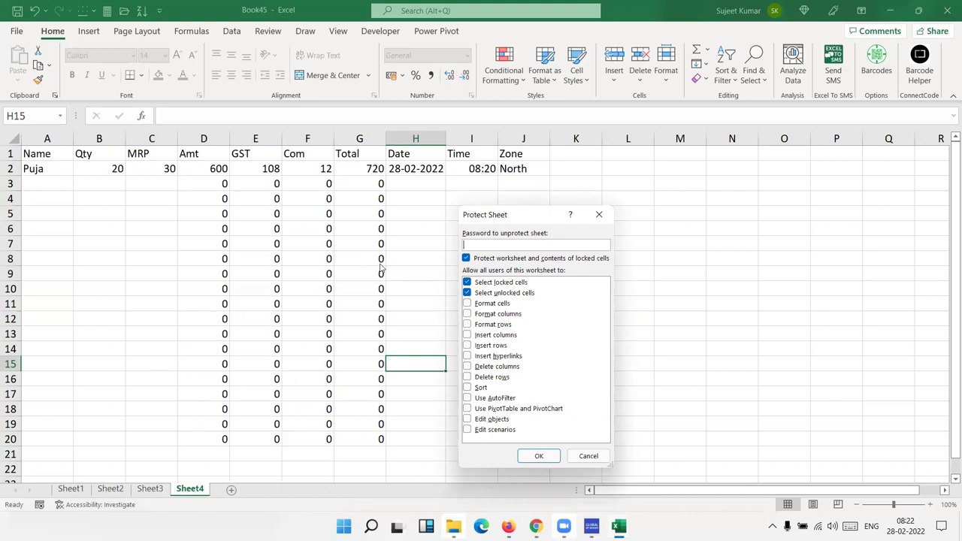
left_click(470, 286)
left_click(466, 283)
left_click(544, 460)
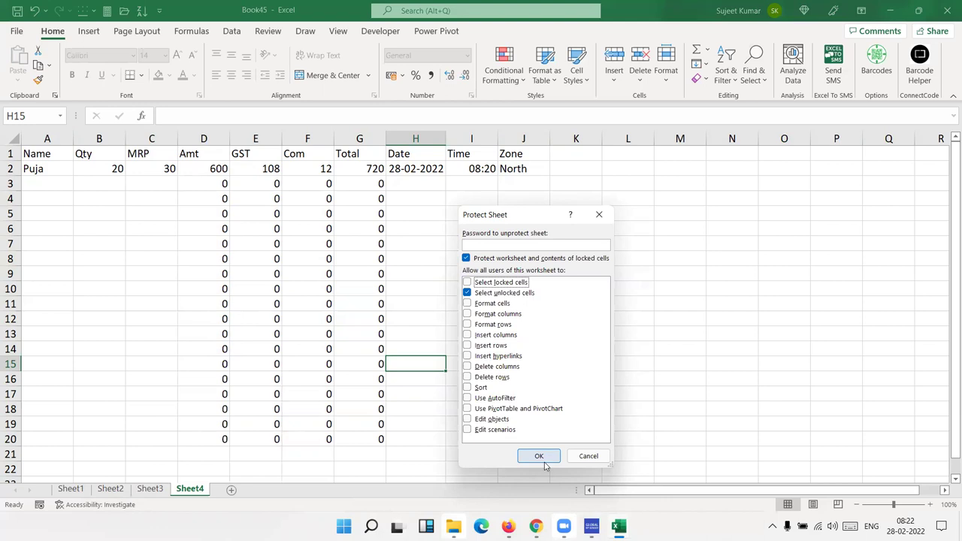
left_click(544, 462)
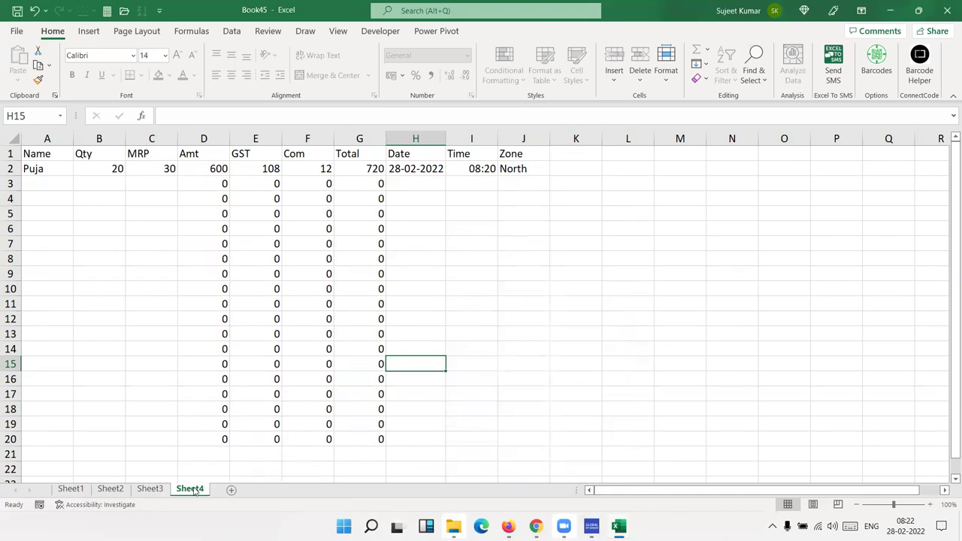
Step: Enter a sample name, Qty 30 and MRP 20 in row 3
left_click(441, 270)
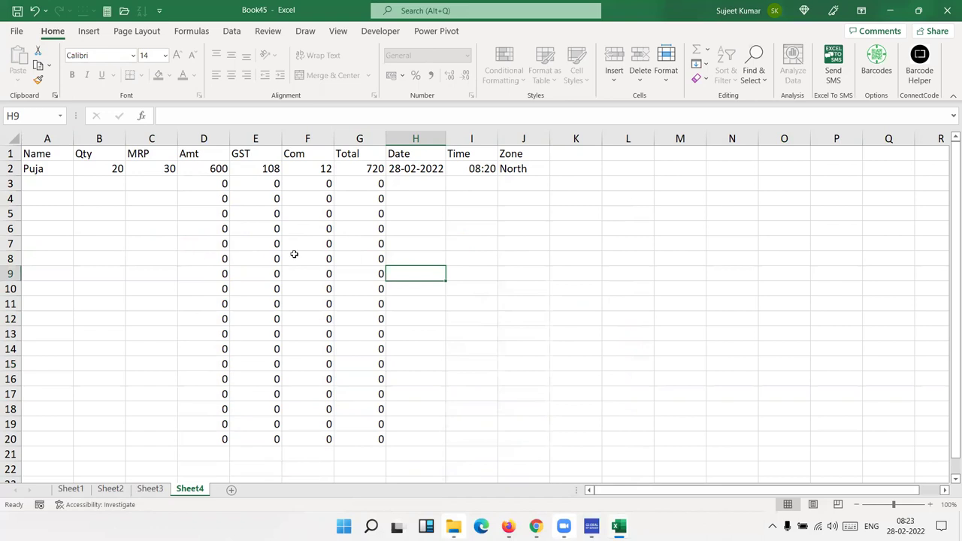
left_click(55, 186)
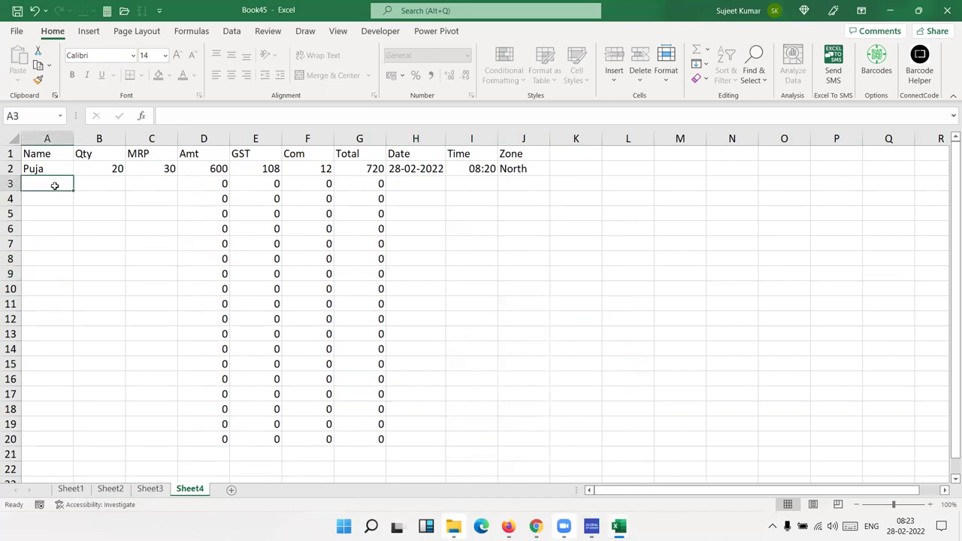
type("Manish")
key("Tab")
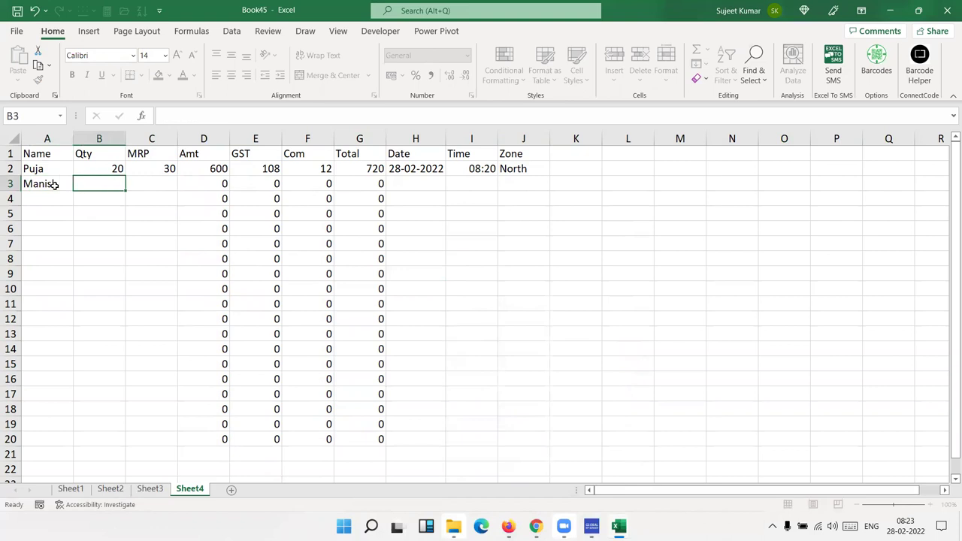
type("30")
key("Tab")
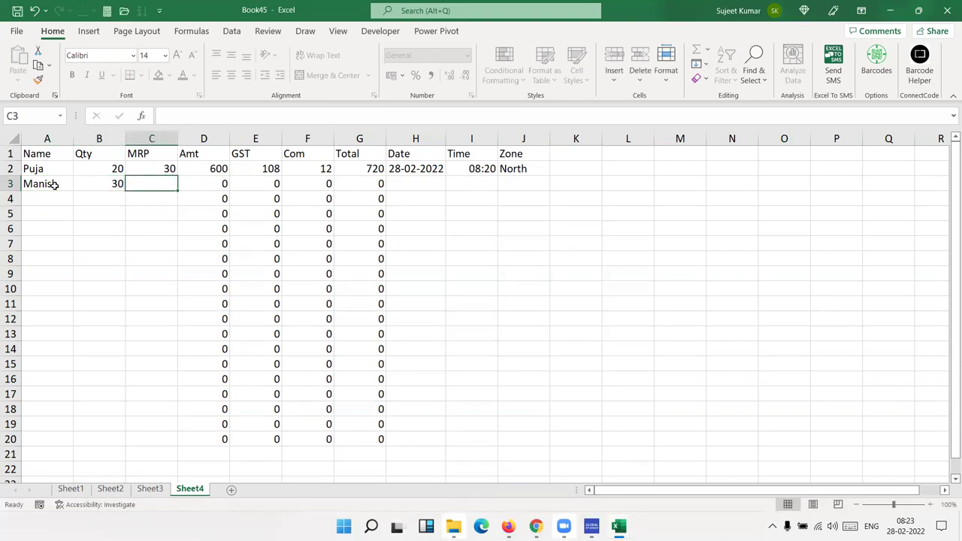
type("20")
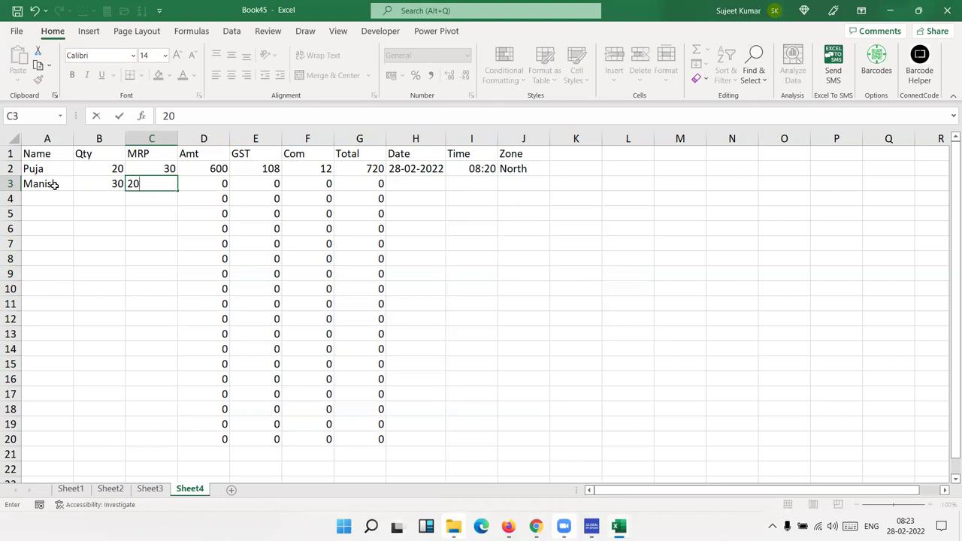
key("Tab")
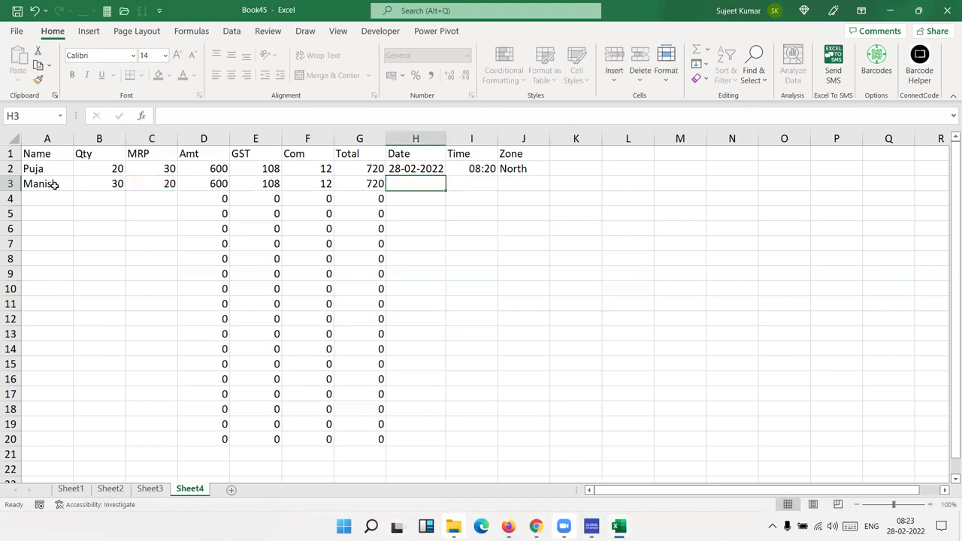
Step: Insert today's date in H3 and the current time (08:23) in I3 with shortcuts
type("time")
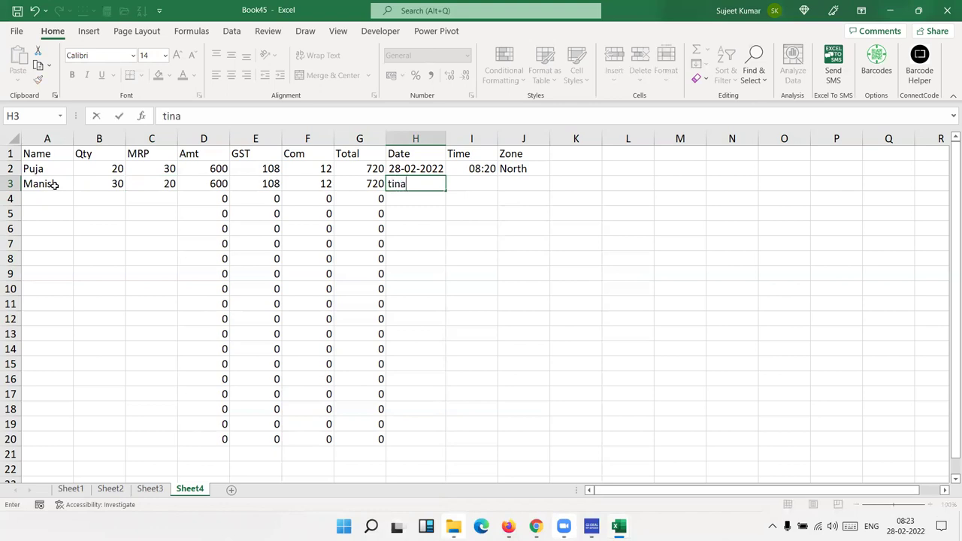
key("Escape")
key("ctrl+semicolon")
key("Tab")
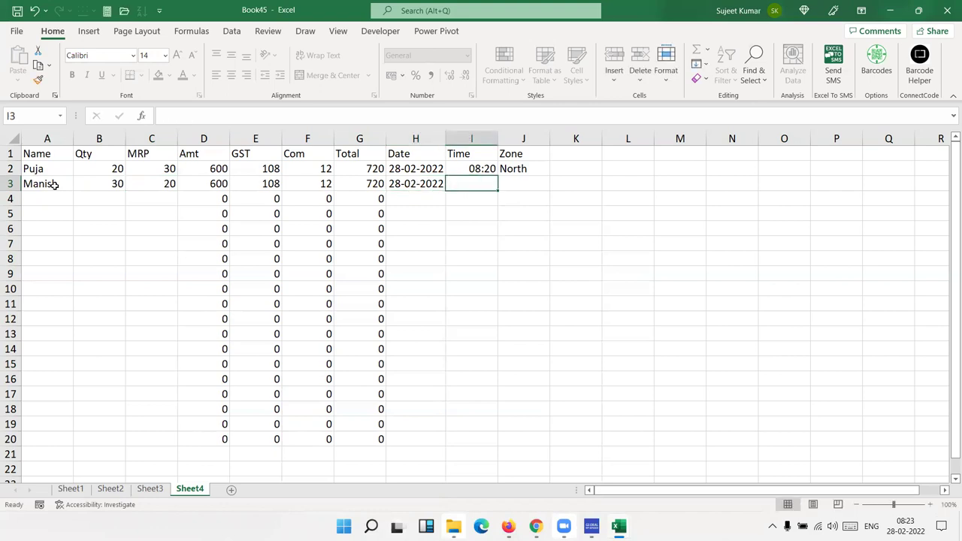
key("ctrl+shift+semicolon")
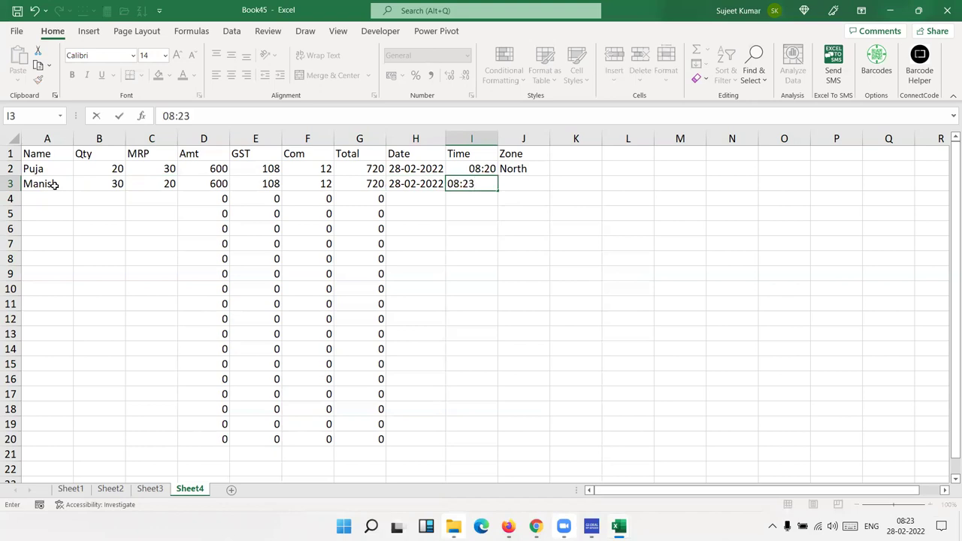
key("Return")
Step: Enter zone North and check that arrow keys skip the locked columns
key("Up")
key("Right")
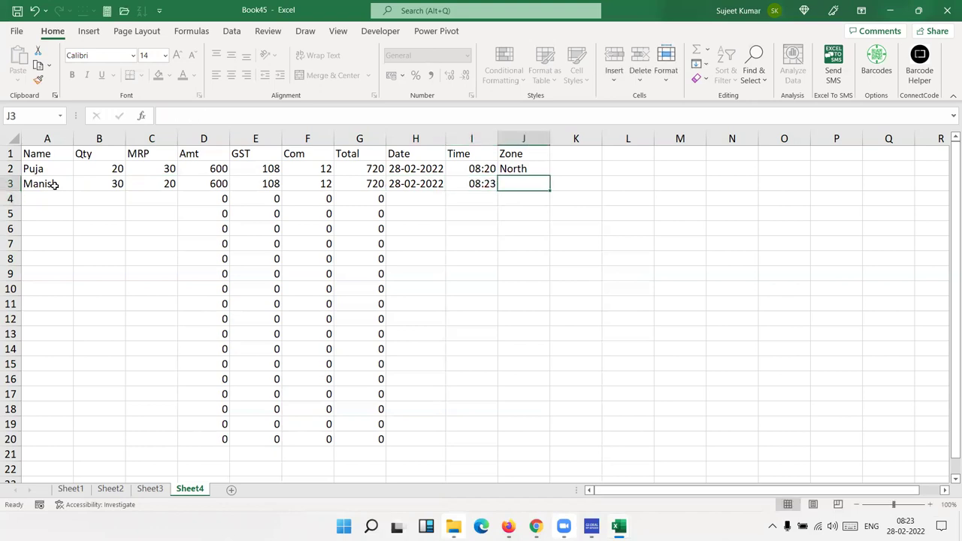
type("North")
key("Return")
key("Left")
key("Left")
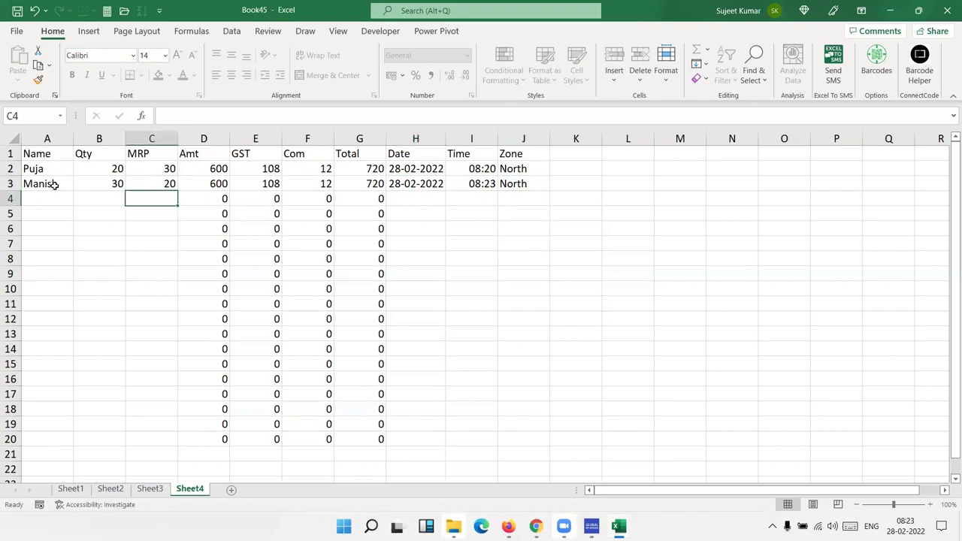
key("Left")
key("Left")
key("Left")
key("Left")
key("Right")
key("Right")
key("Right")
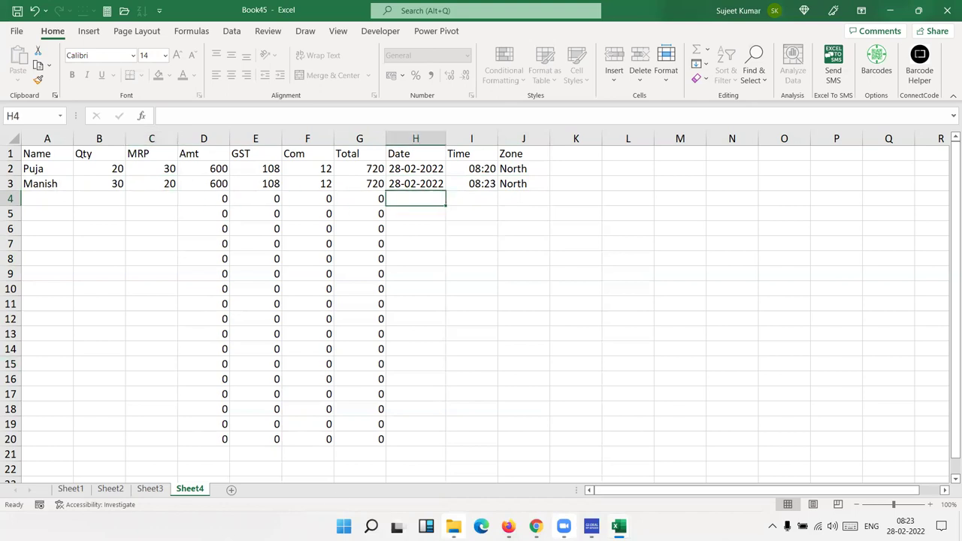
Step: Add a new sheet and type the label Name in B4
left_click(231, 490)
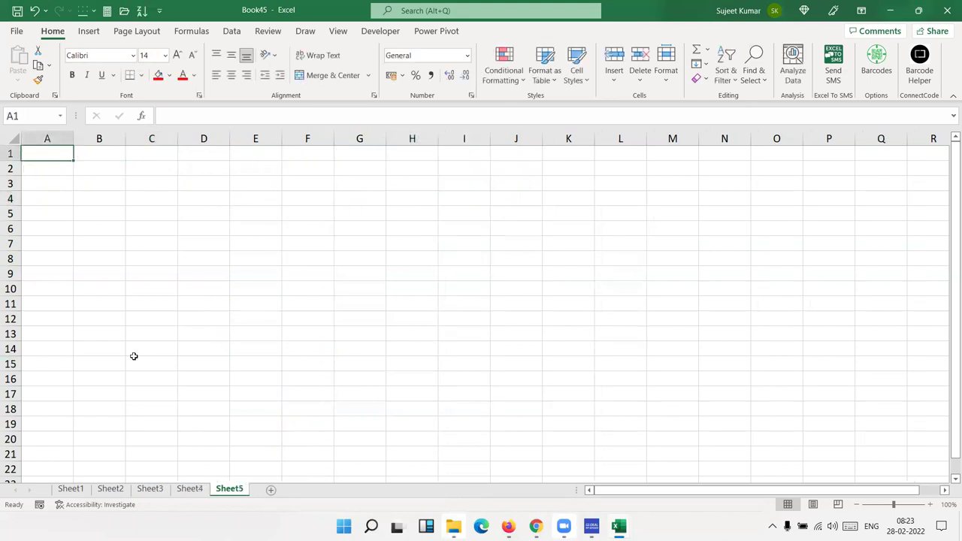
left_click(48, 170)
left_click(47, 155)
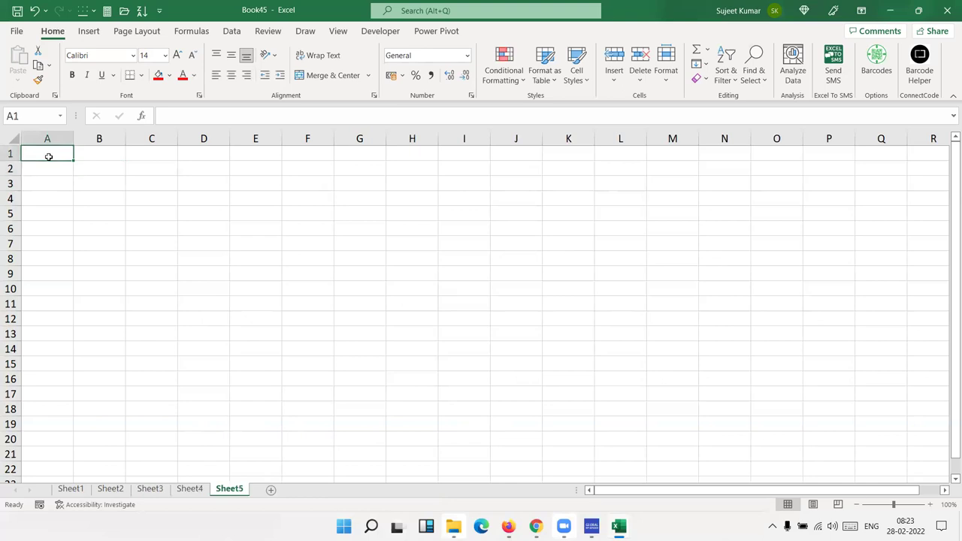
left_click(96, 196)
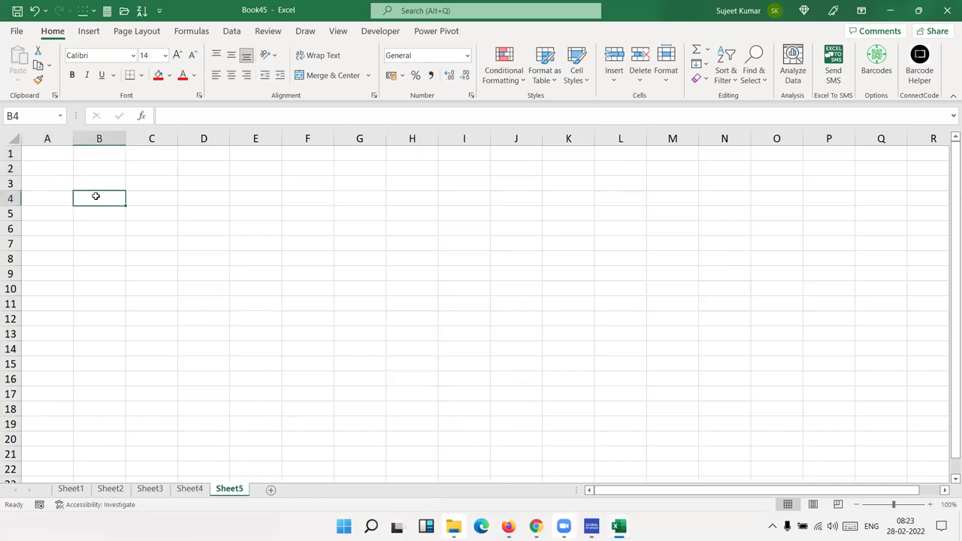
type("Name")
key("Escape")
type("Name")
key("Tab")
Step: Type the labels Roll in C6 and Marks in D8
key("Down")
key("Down")
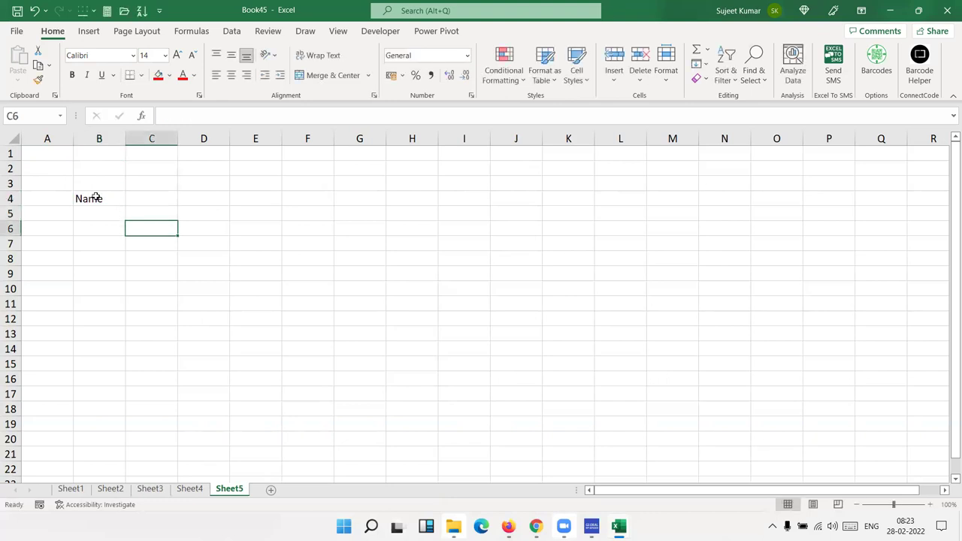
type("Roll")
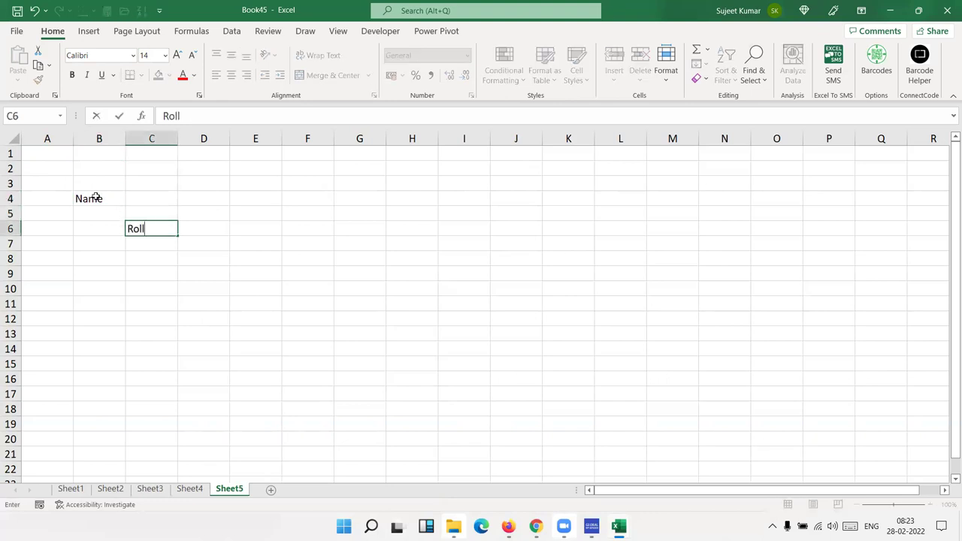
key("Tab")
key("Down")
key("Down")
type("Marks")
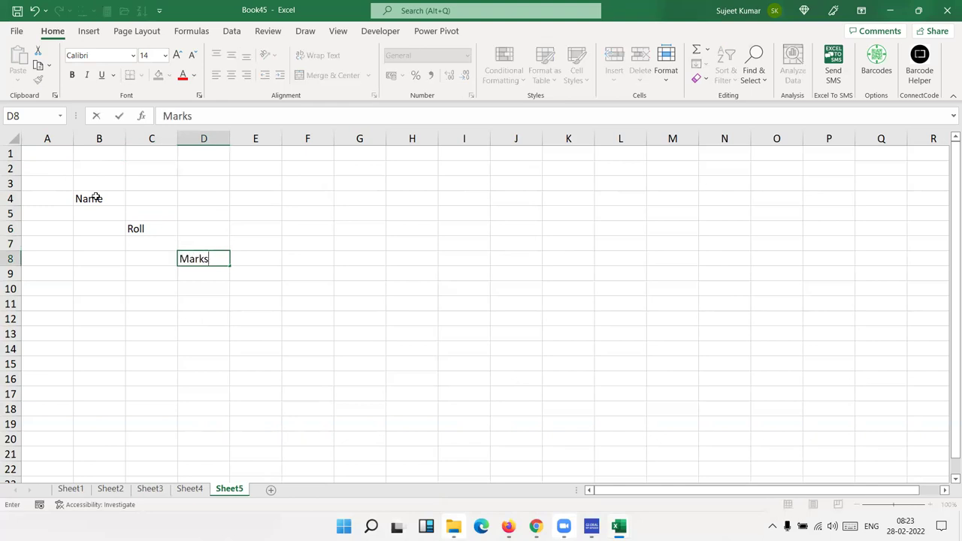
key("Return")
Step: Fill cells C4, D6 and E8 with red
left_click(166, 198)
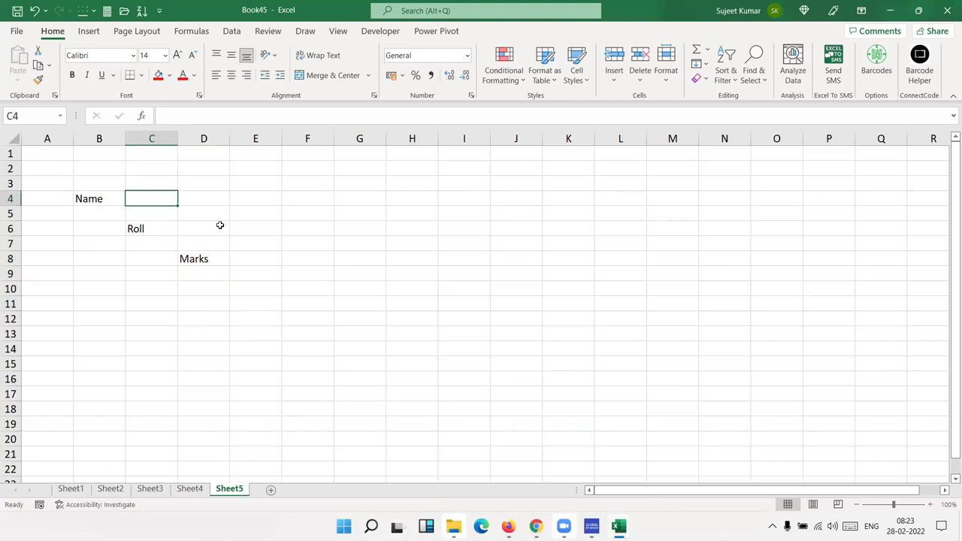
left_click(219, 225, "ctrl")
left_click(260, 253, "ctrl")
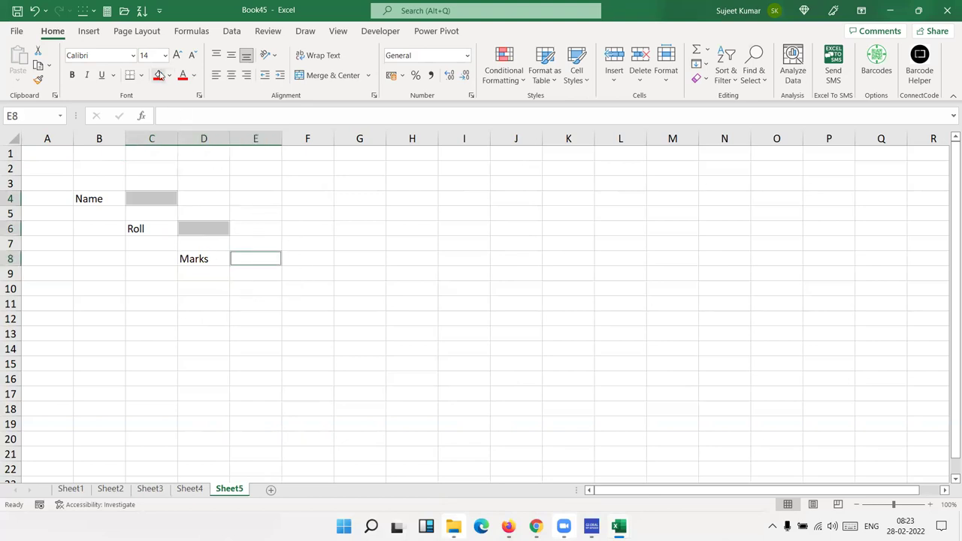
left_click(158, 74)
Step: Check the red fill, then reselect C4, D6 and E8 together
left_click(310, 209)
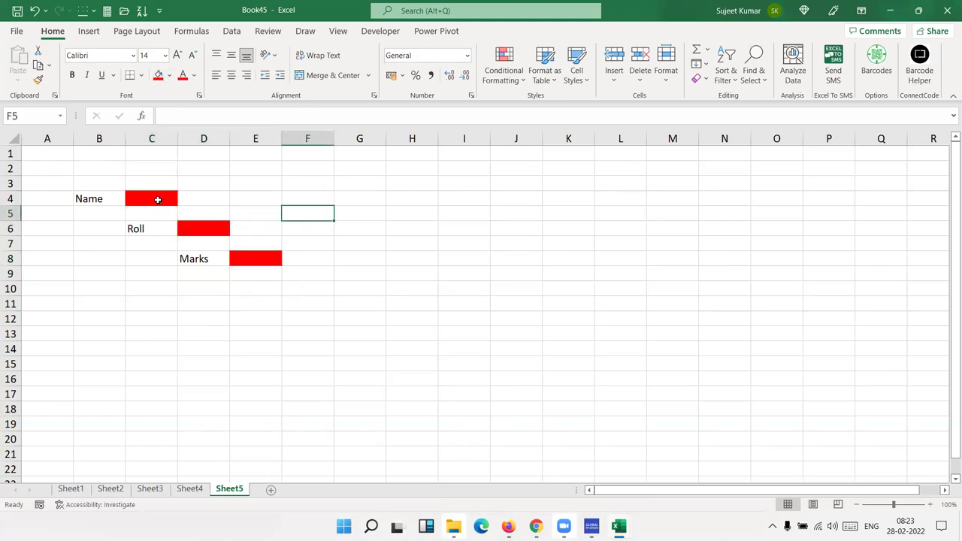
left_click(153, 198)
key("Return")
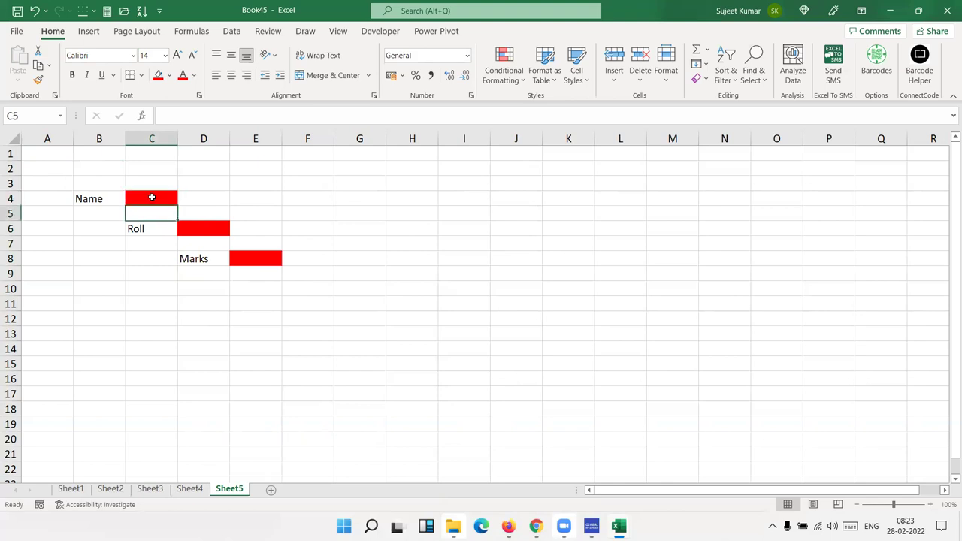
left_click(151, 196)
left_click(190, 225)
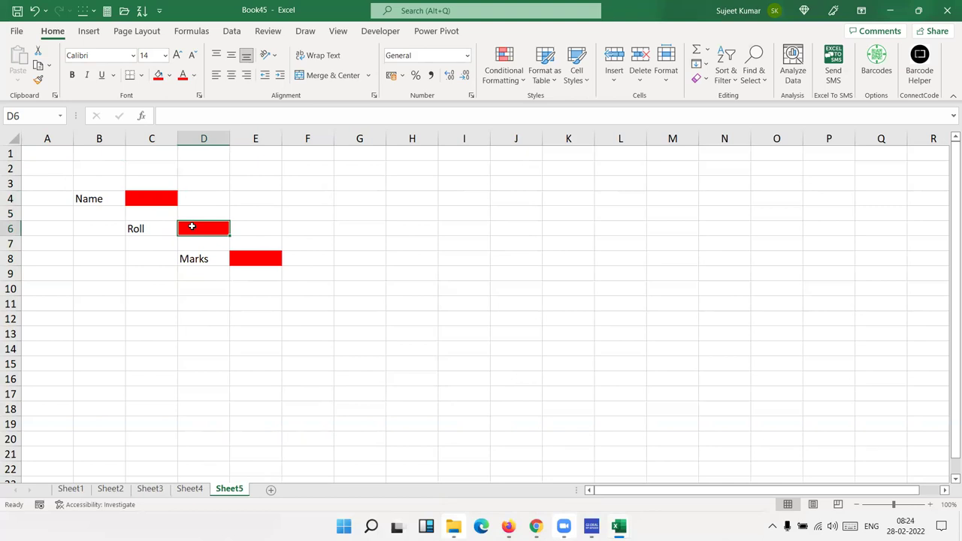
left_click(301, 219)
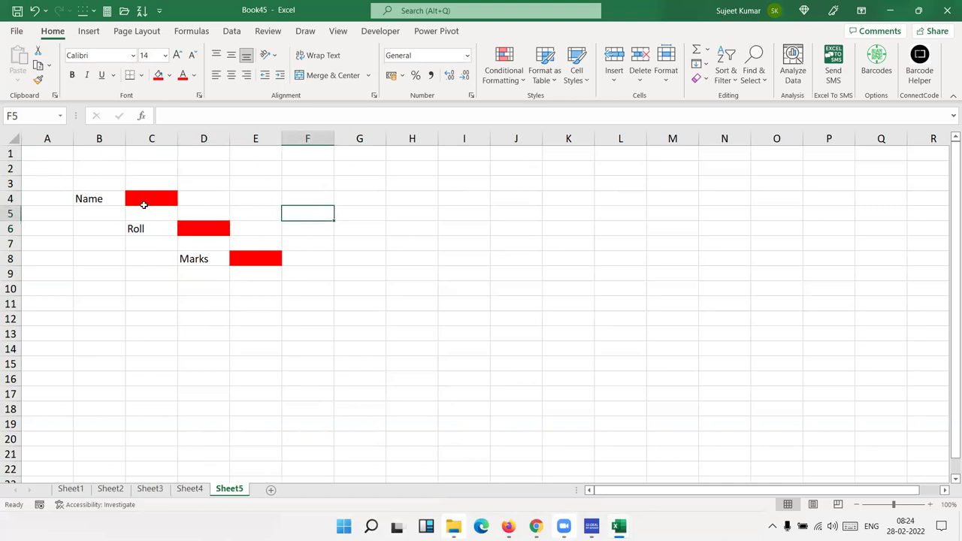
left_click(144, 203)
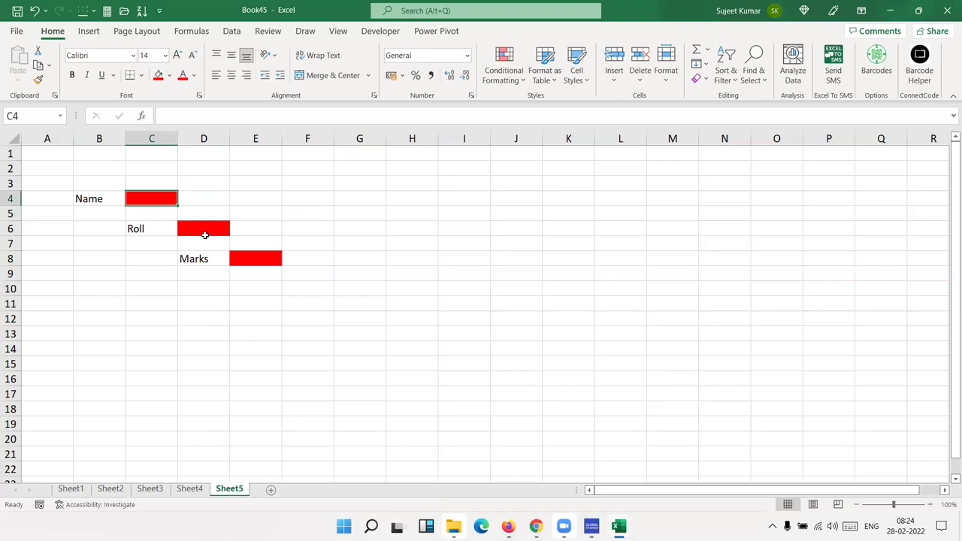
left_click(204, 231, "ctrl")
left_click(246, 254, "ctrl")
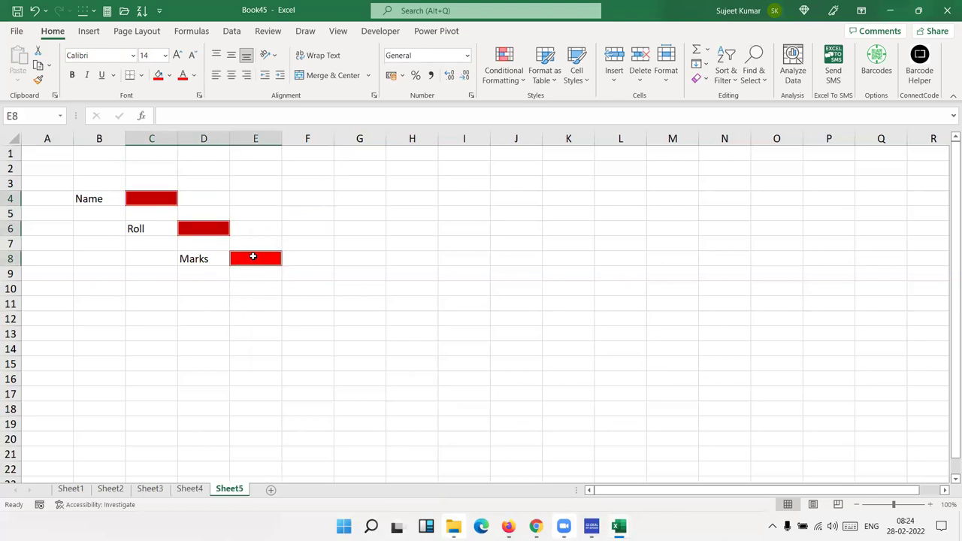
Step: Uncheck Locked for the red cells C4, D6 and E8 in Format Cells
right_click(252, 259)
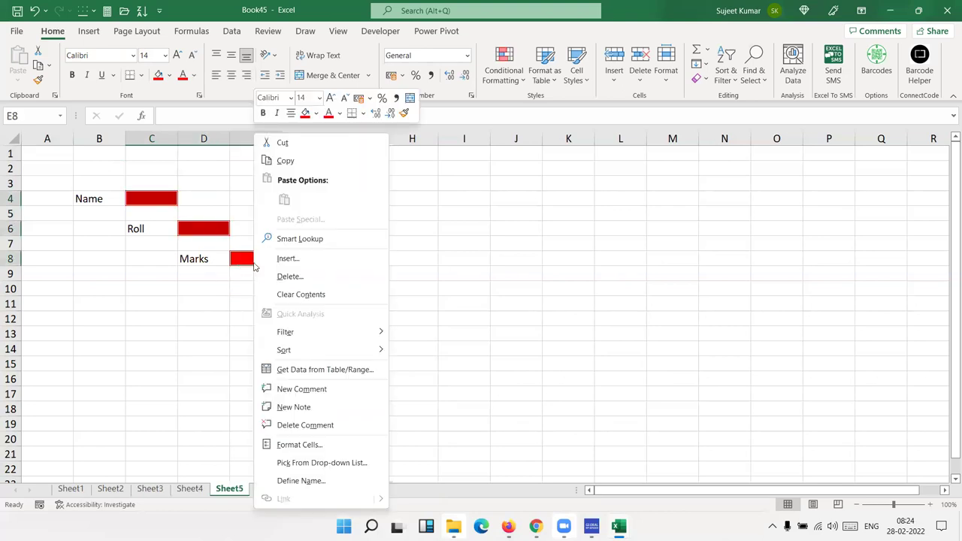
left_click(297, 444)
left_click(156, 242)
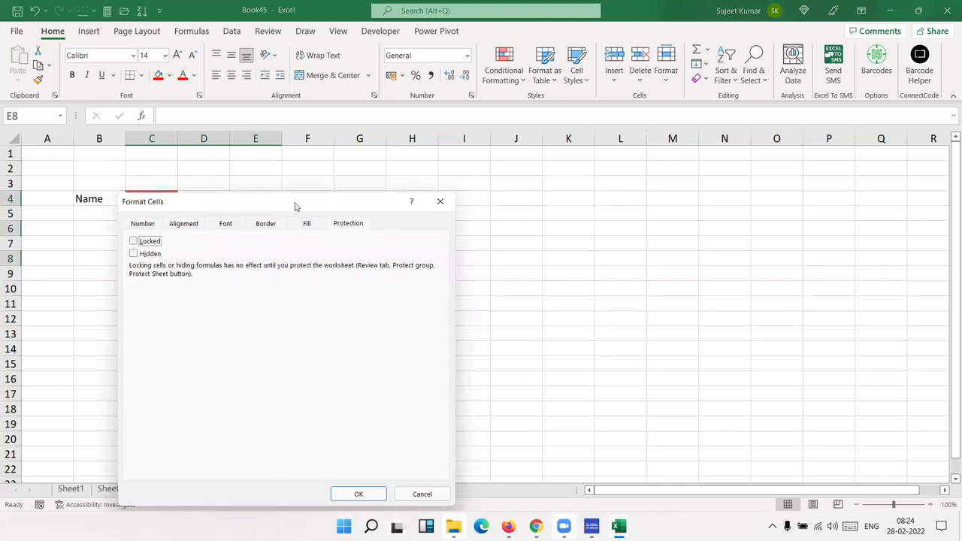
left_click_drag(294, 207, 575, 178)
left_click(640, 466)
left_click(349, 396)
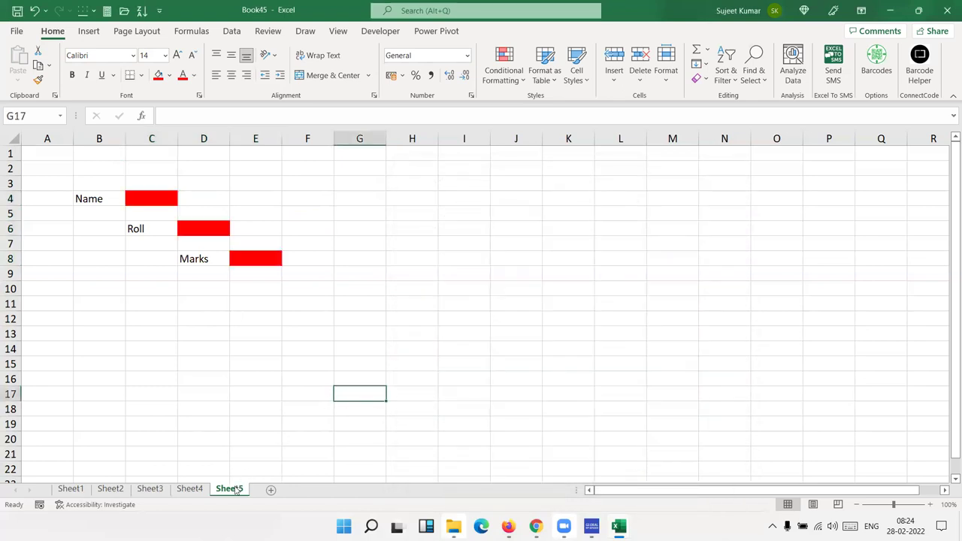
right_click(235, 490)
Step: Protect Sheet5 with Select locked cells unchecked and the password left blank
left_click(269, 400)
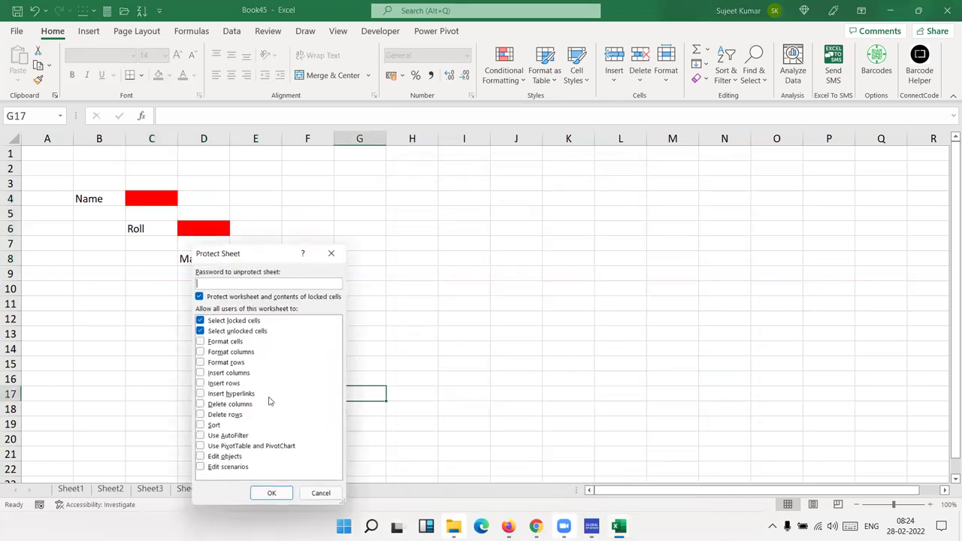
left_click(200, 321)
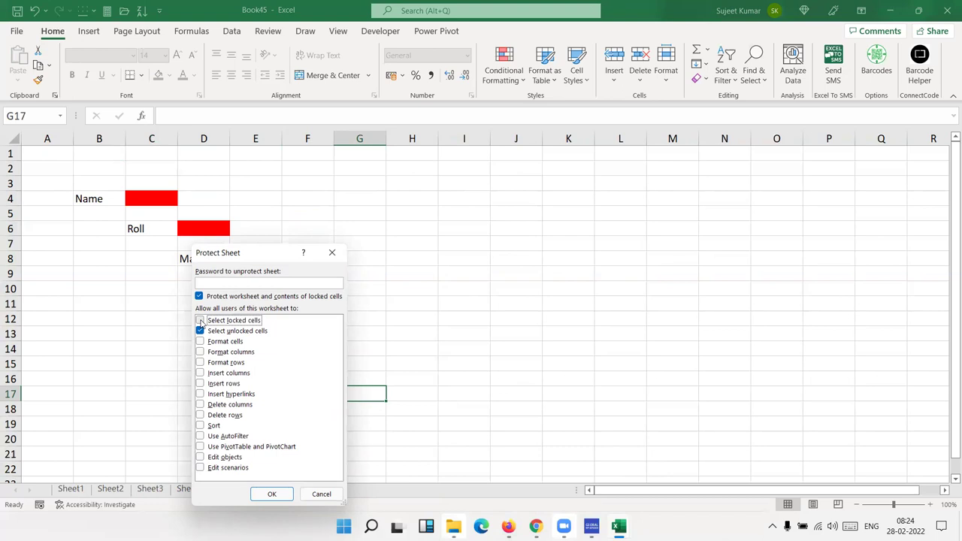
left_click(273, 493)
Step: Enter a sample name, roll 1 and marks 60 in C4, D6, E8, then add Sheet6
type("puja")
key("Tab")
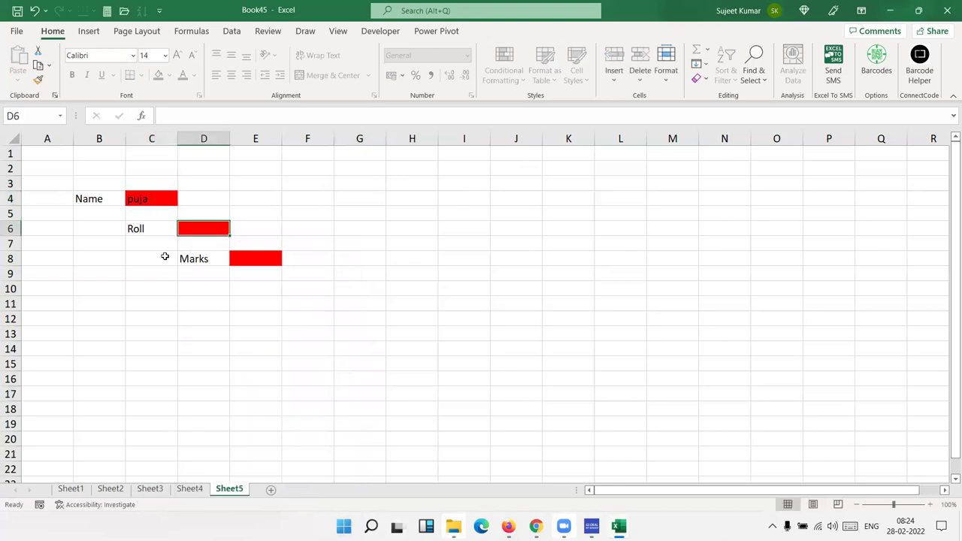
type("1")
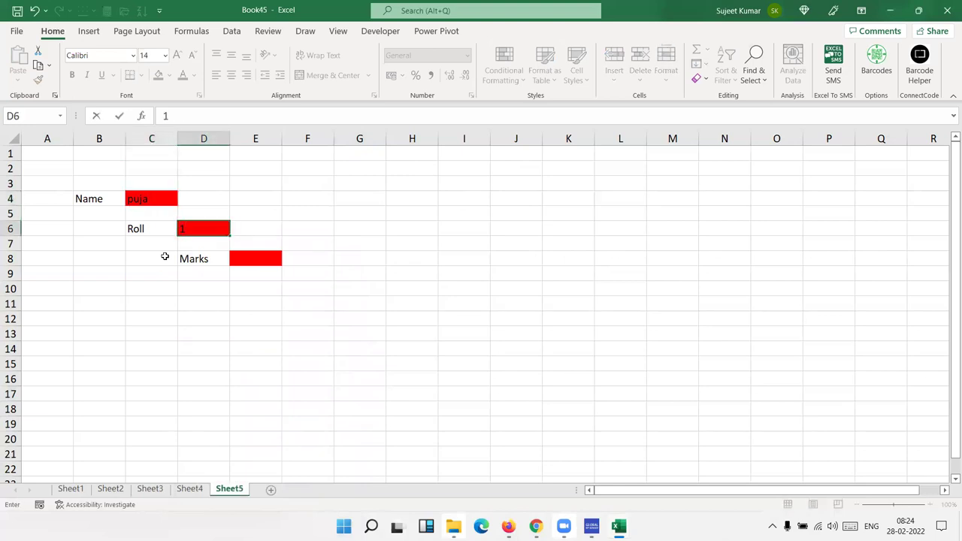
key("Tab")
type("6")
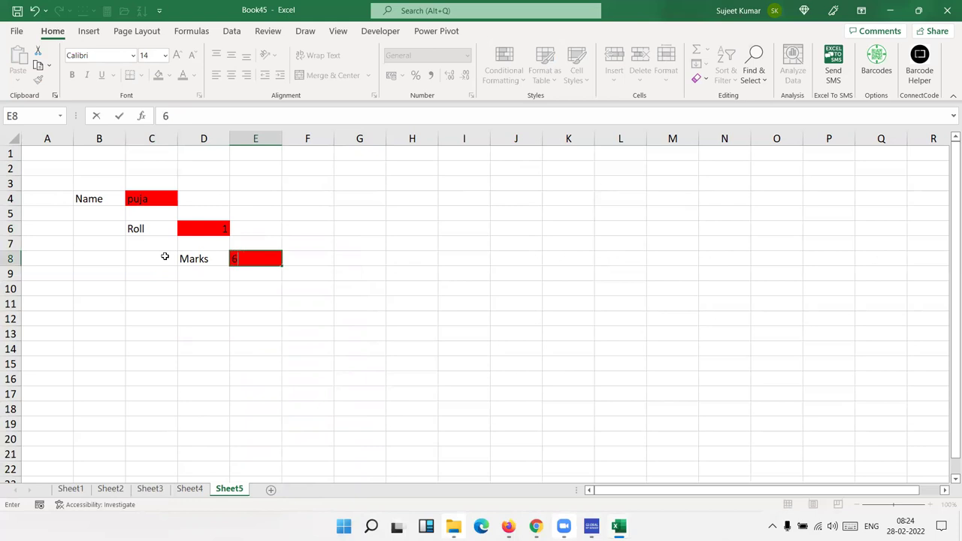
type("0")
key("Tab")
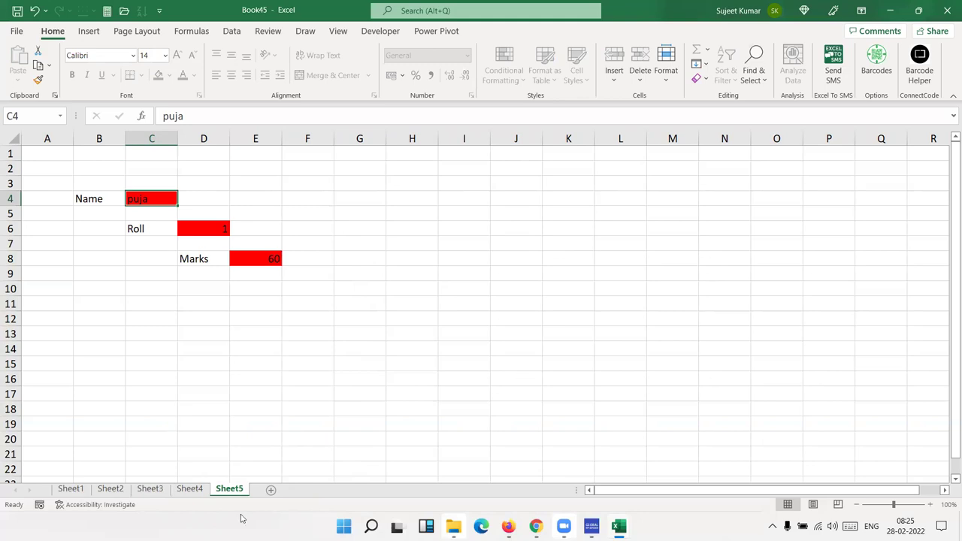
left_click(271, 489)
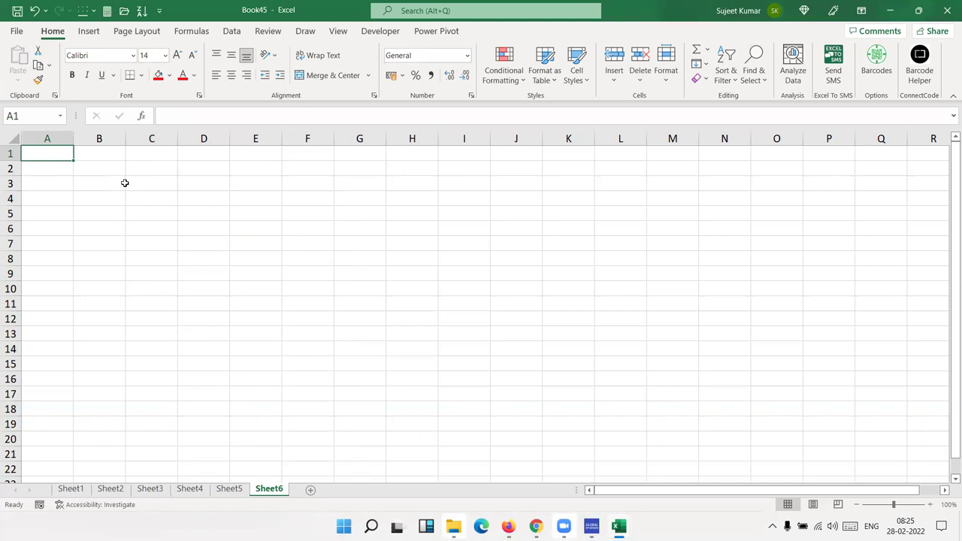
Step: Enter 12, 36, 65, 65, 6 in A1:E1 and AutoSum them in F1
type("12")
key("Tab")
type("36")
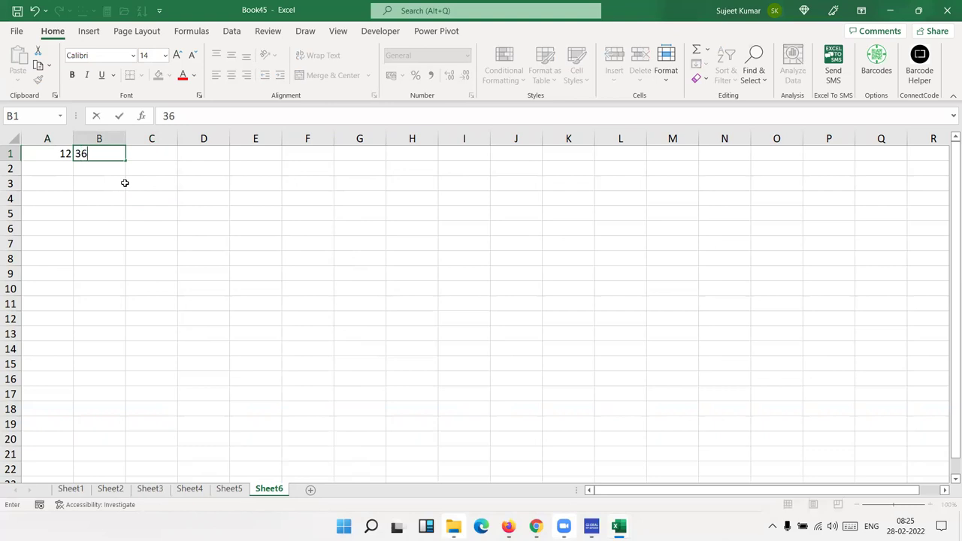
key("Tab")
type("65")
key("Tab")
type("65")
key("Tab")
type("6")
key("Tab")
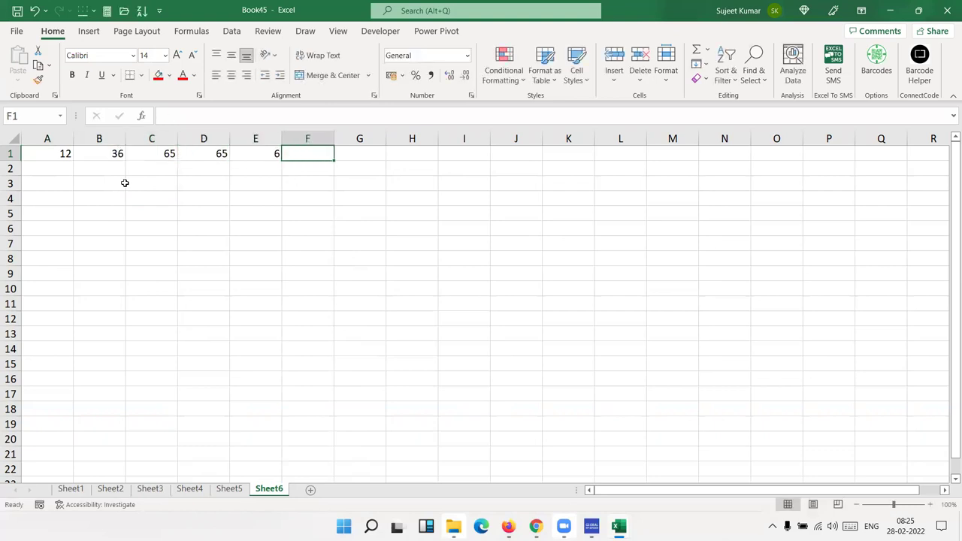
key("alt+equal")
key("Return")
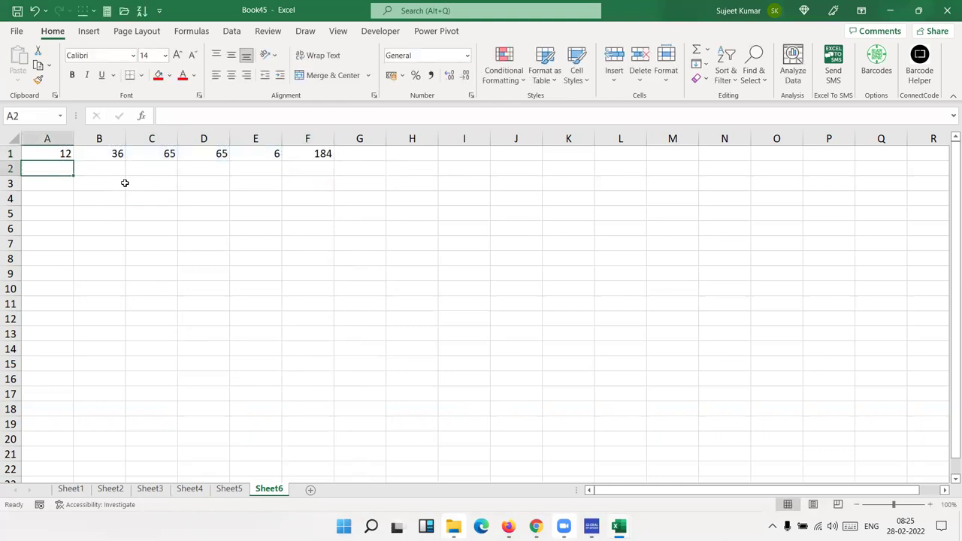
Step: Look over Sheet5 and Sheet4, then return to Sheet6's total cell F1
left_click(229, 488)
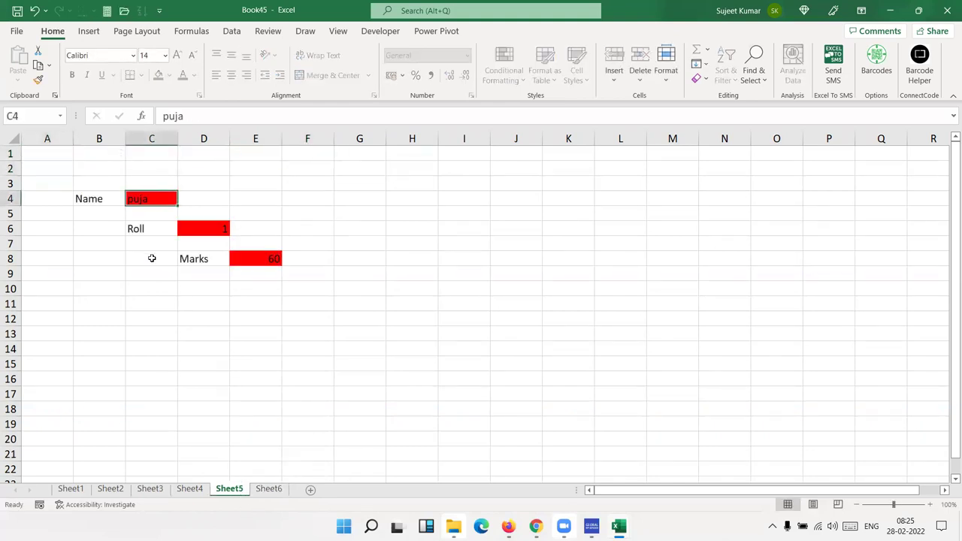
left_click(193, 489)
left_click(160, 224)
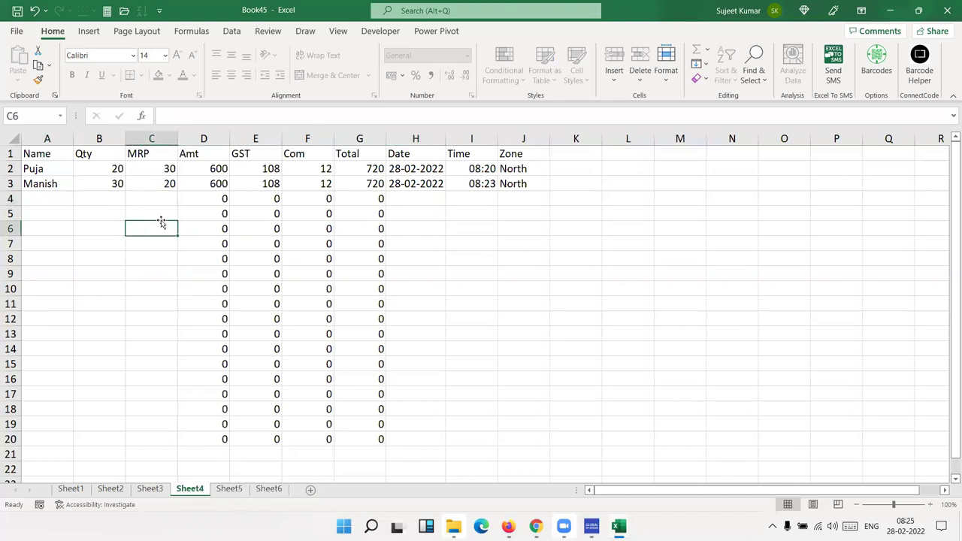
left_click(286, 492)
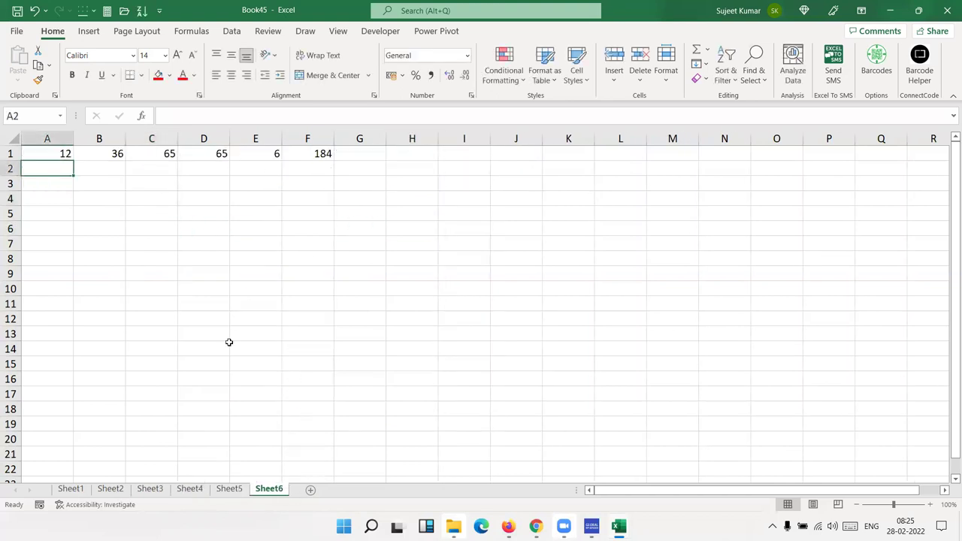
left_click(319, 153)
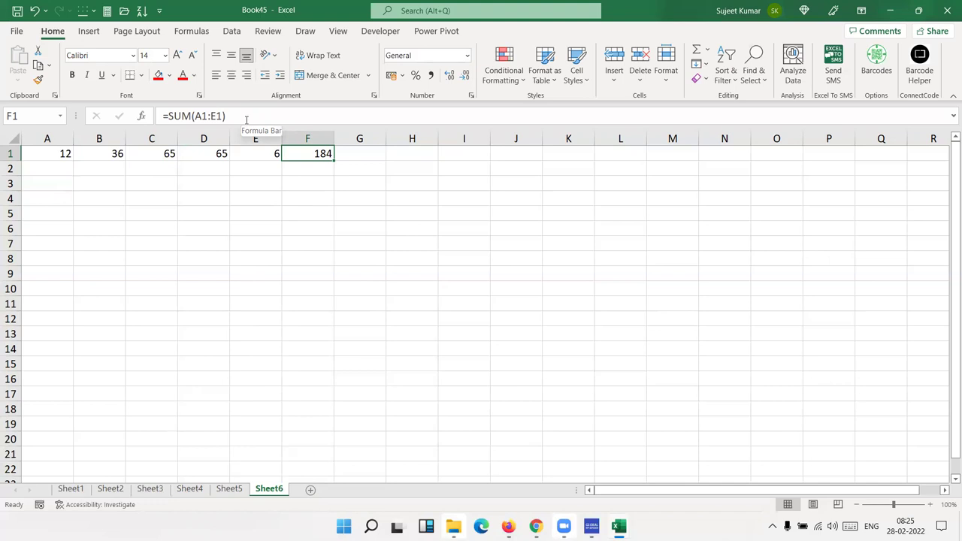
Step: Set cell F1's protection to both Locked and Hidden
right_click(297, 155)
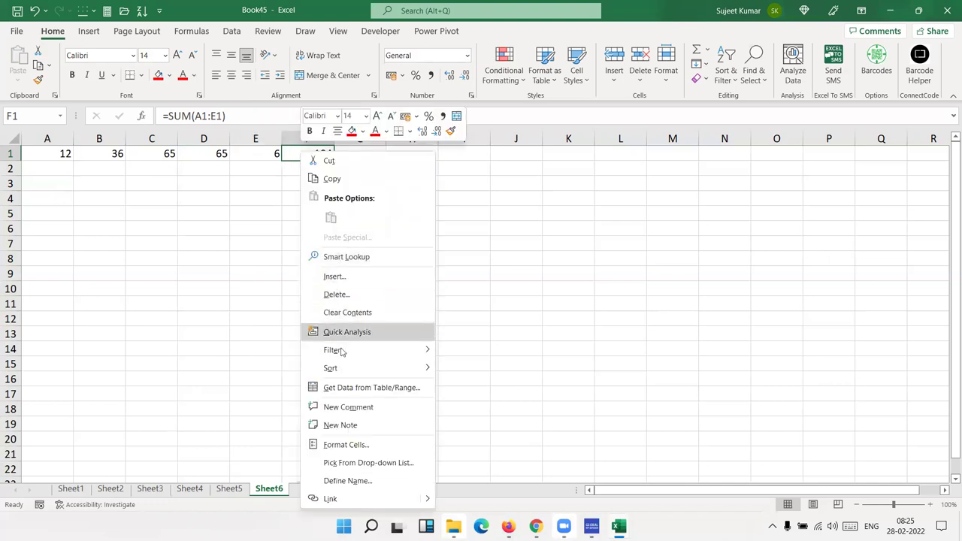
left_click(335, 445)
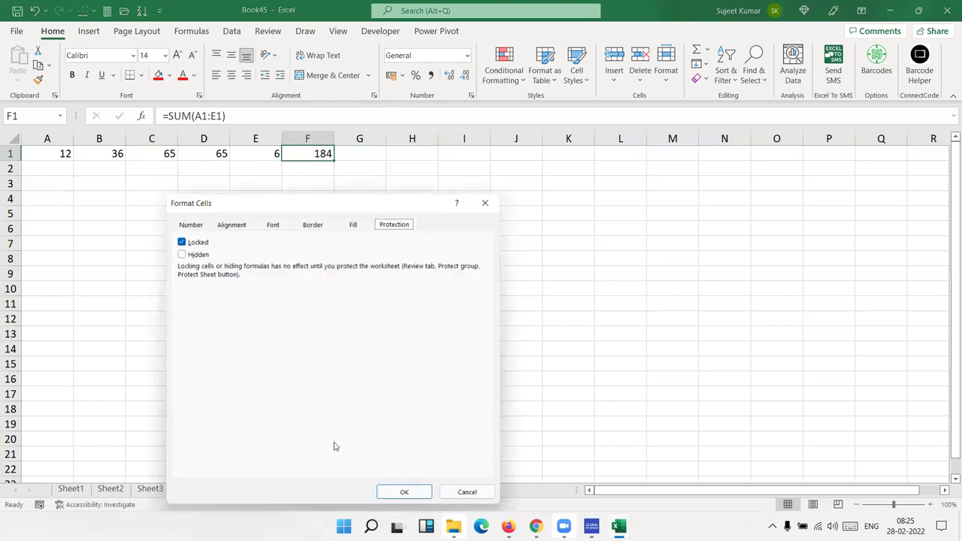
left_click(180, 241)
left_click(180, 241)
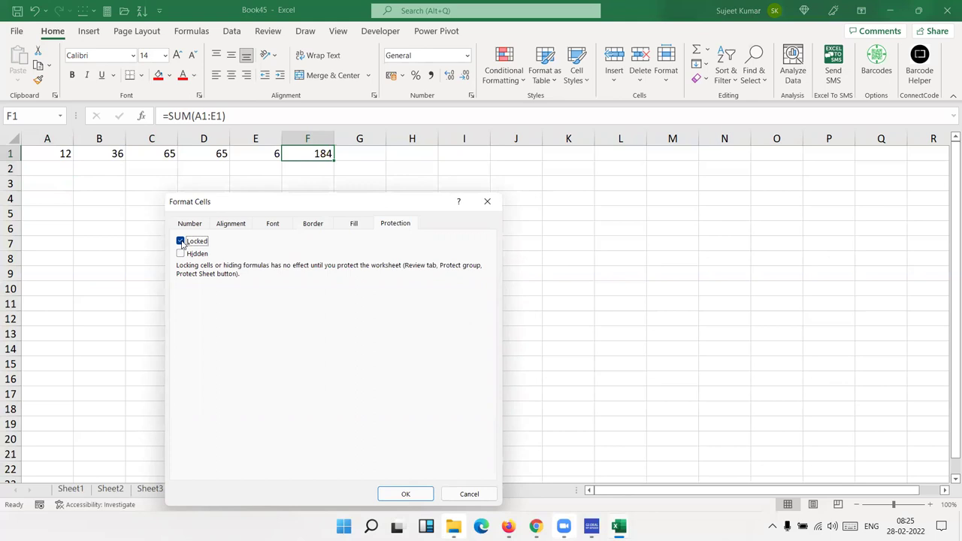
left_click(180, 254)
left_click(410, 501)
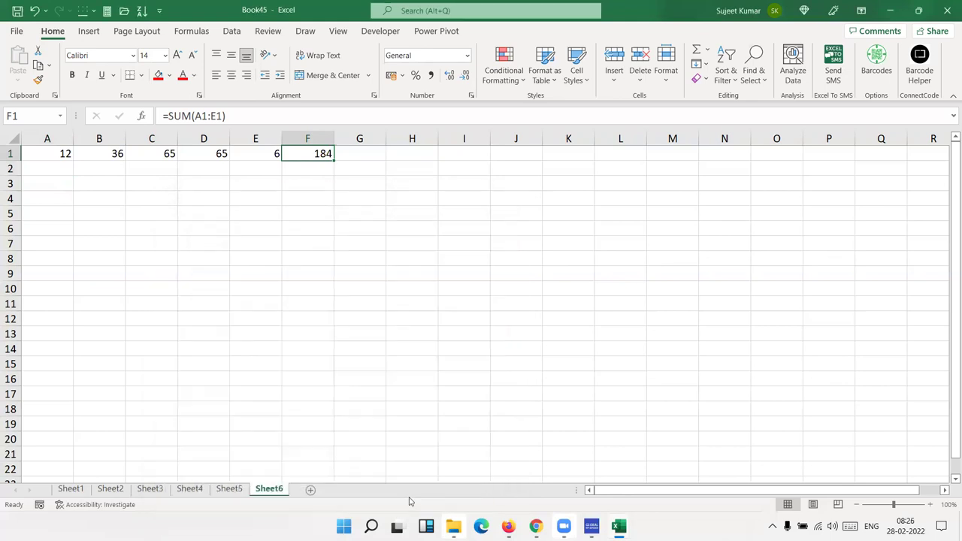
Step: Protect Sheet6 with default settings and step along row 1 to check F1's hidden formula
right_click(283, 496)
left_click(308, 409)
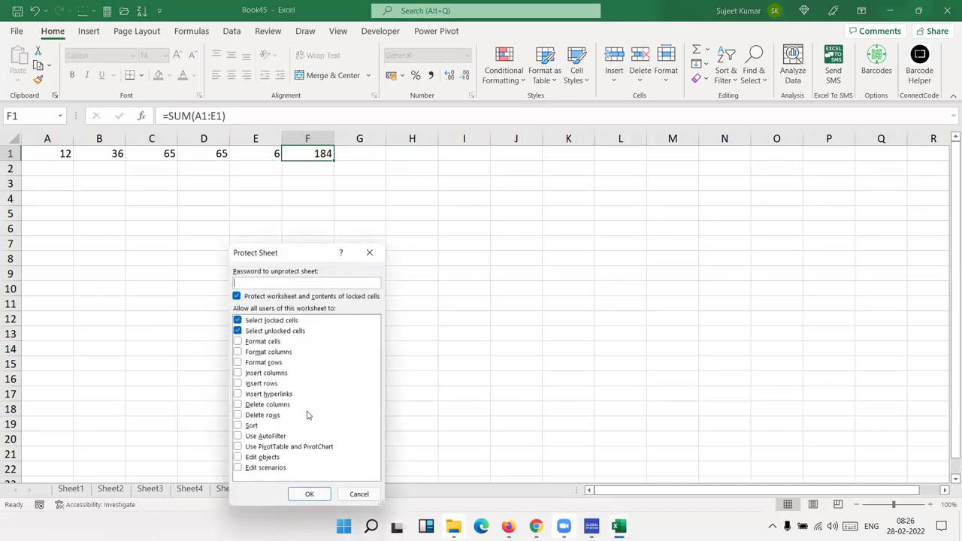
key("Return")
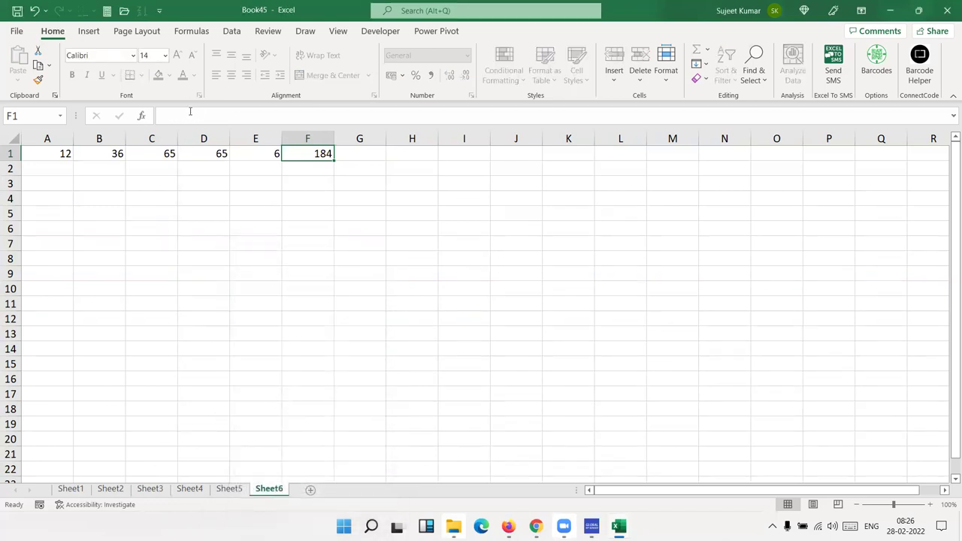
key("Left")
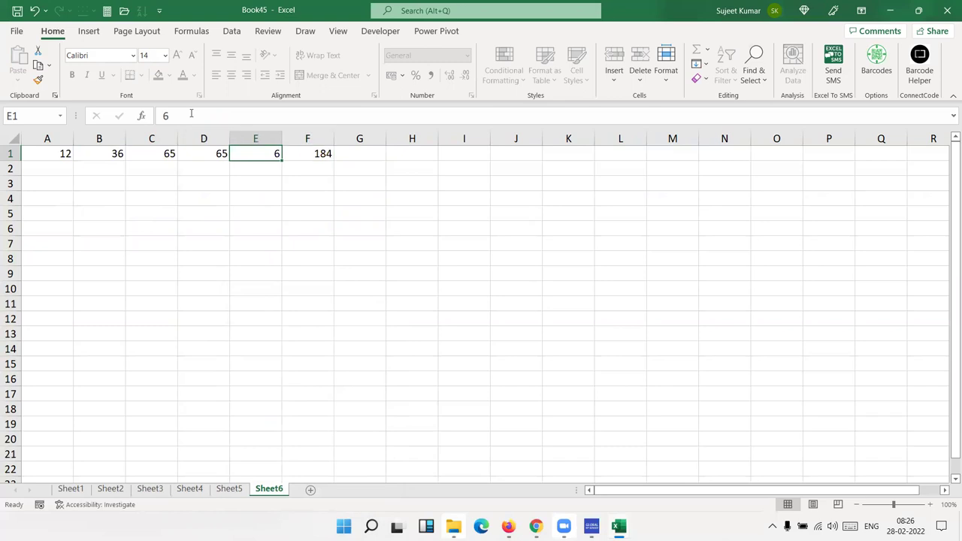
key("Left")
key("Left")
key("Left")
key("Left")
key("Right")
key("Right")
key("Right")
key("Right")
key("Right")
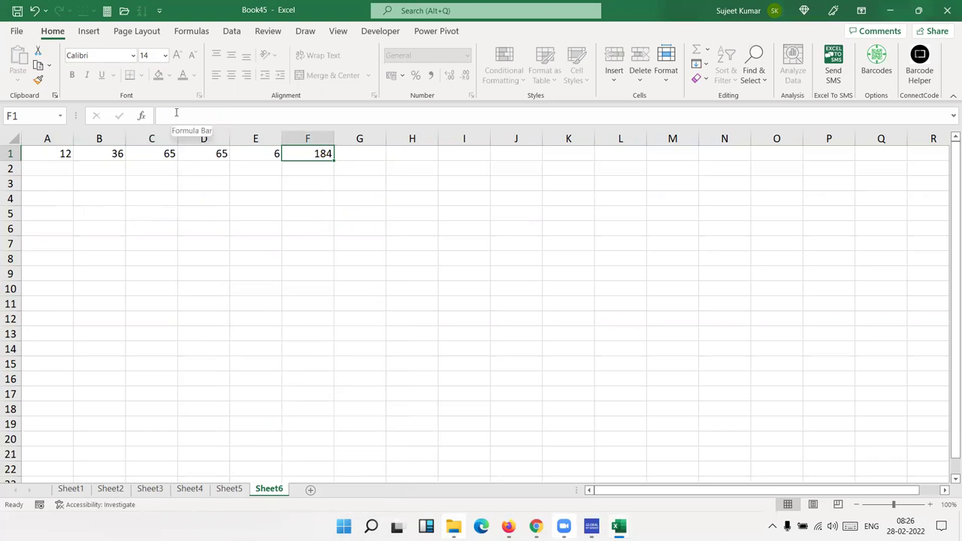
Step: Copy the 184 total from F1 on Sheet6 into A1 of a new Sheet7
left_click(227, 214)
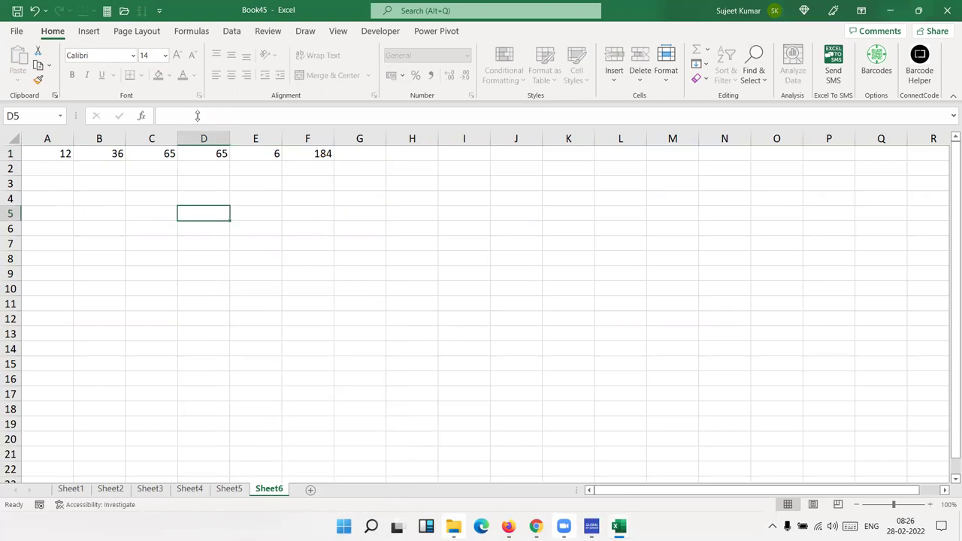
left_click(309, 153)
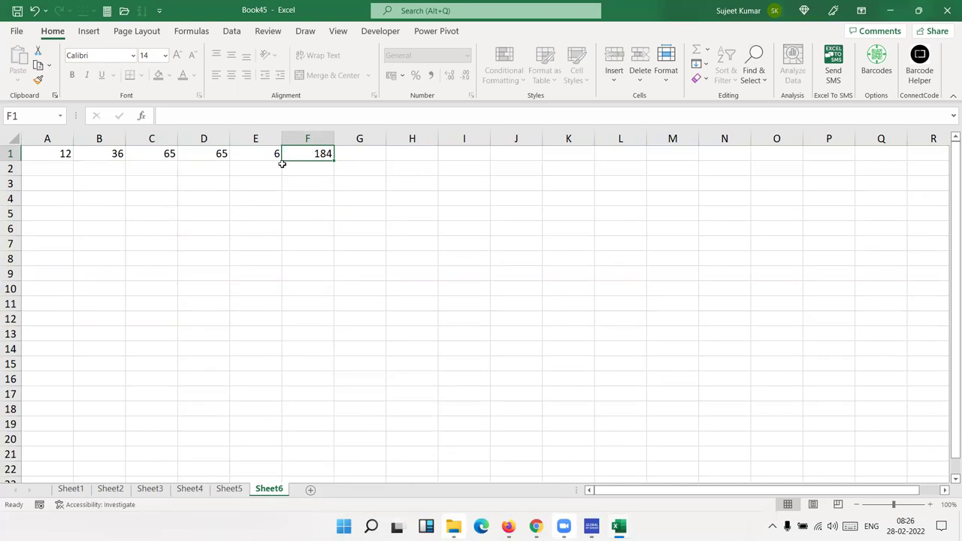
key("ctrl+c")
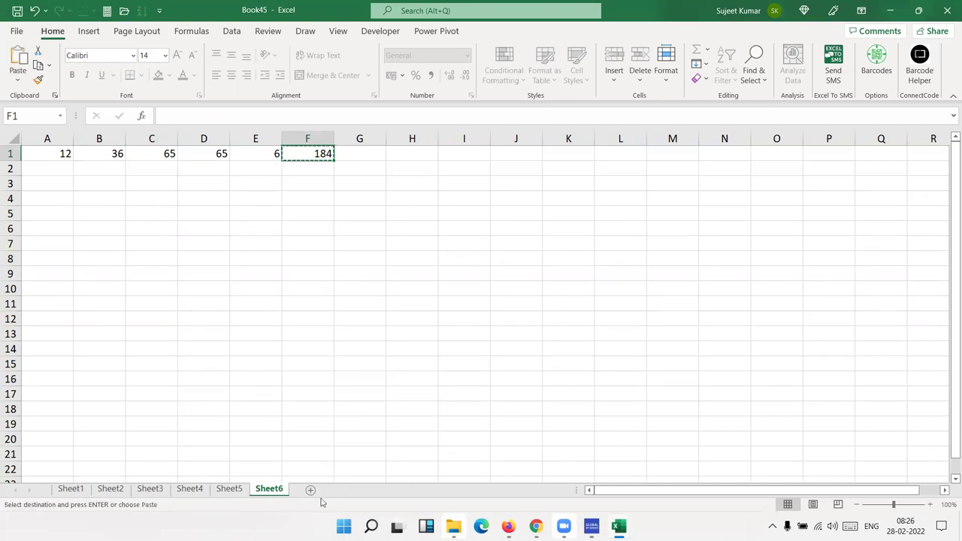
left_click(311, 490)
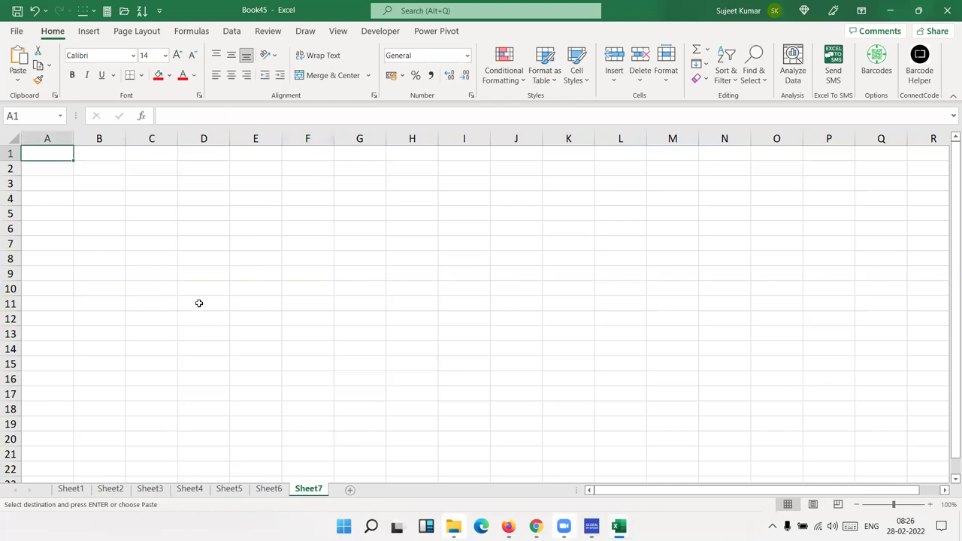
key("ctrl+v")
Step: Check that A1 holds the plain value 184, then return to Sheet6
double_click(185, 115)
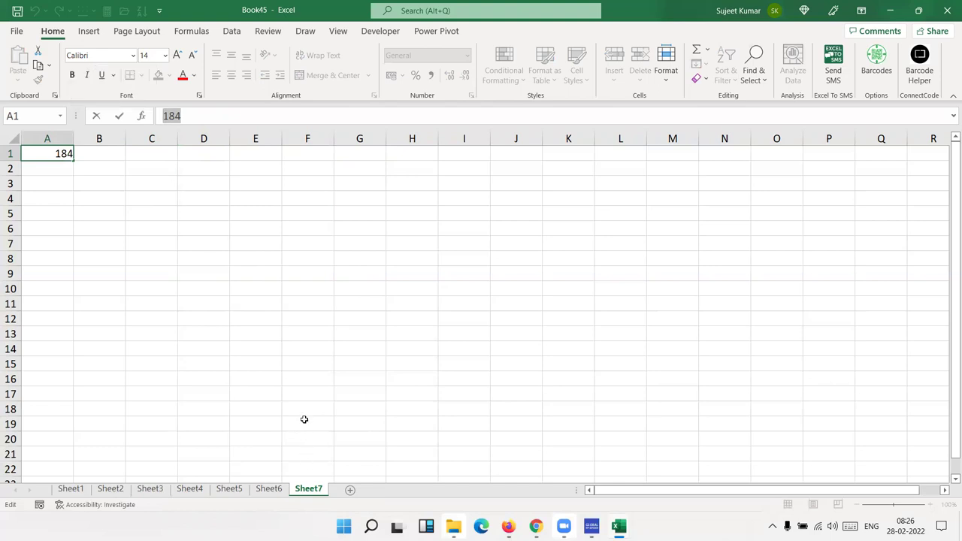
key("Escape")
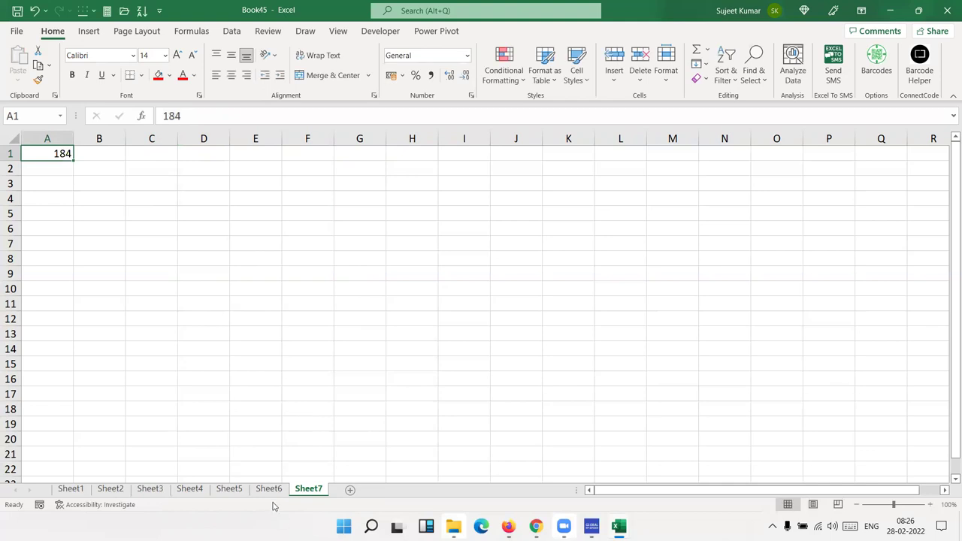
left_click(269, 489)
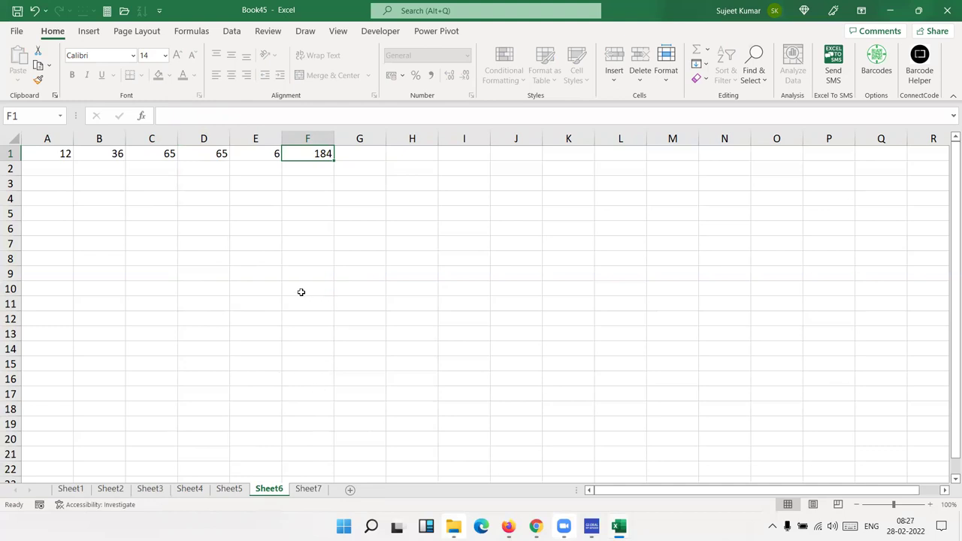
Step: Try filling F1 down to F5, dismiss the protected-sheet warning, and go to Sheet7
left_click_drag(332, 160, 331, 216)
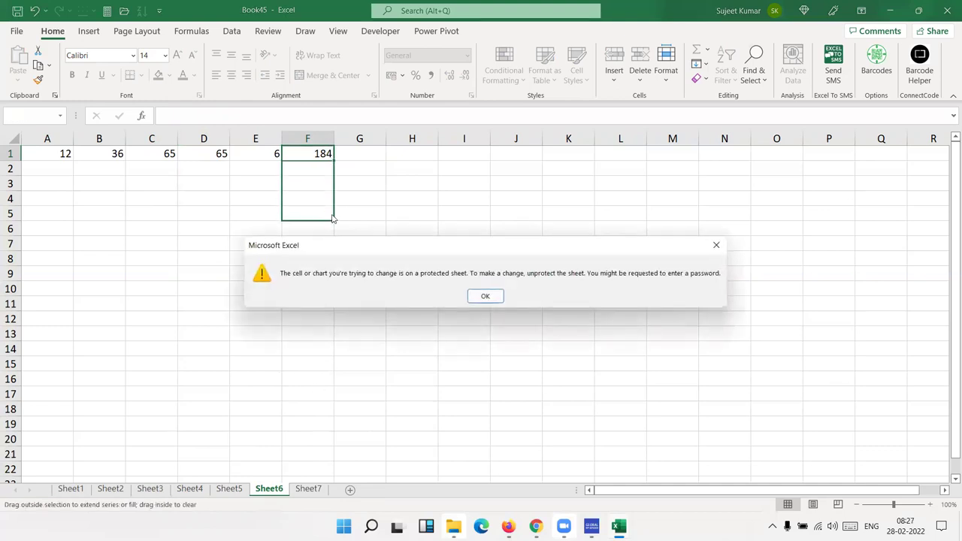
left_click(487, 295)
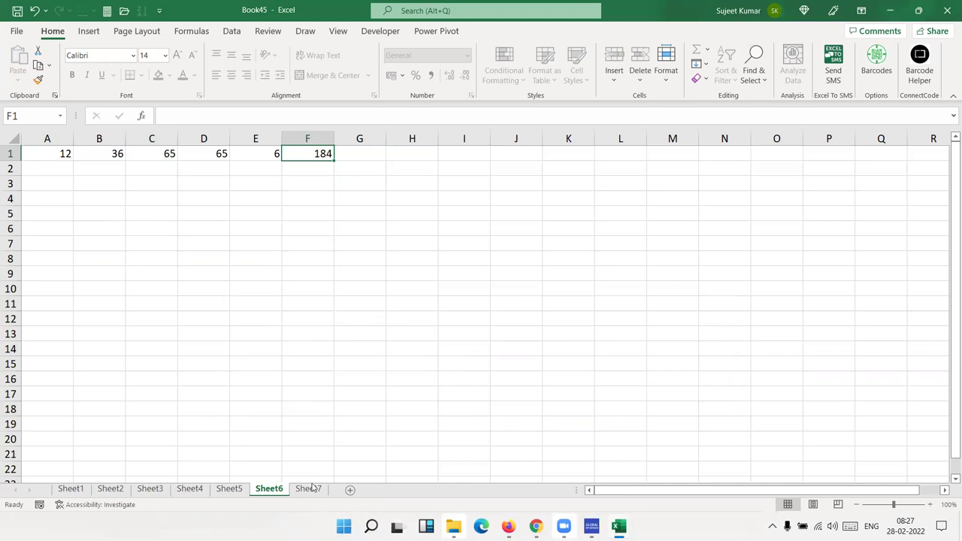
left_click(309, 492)
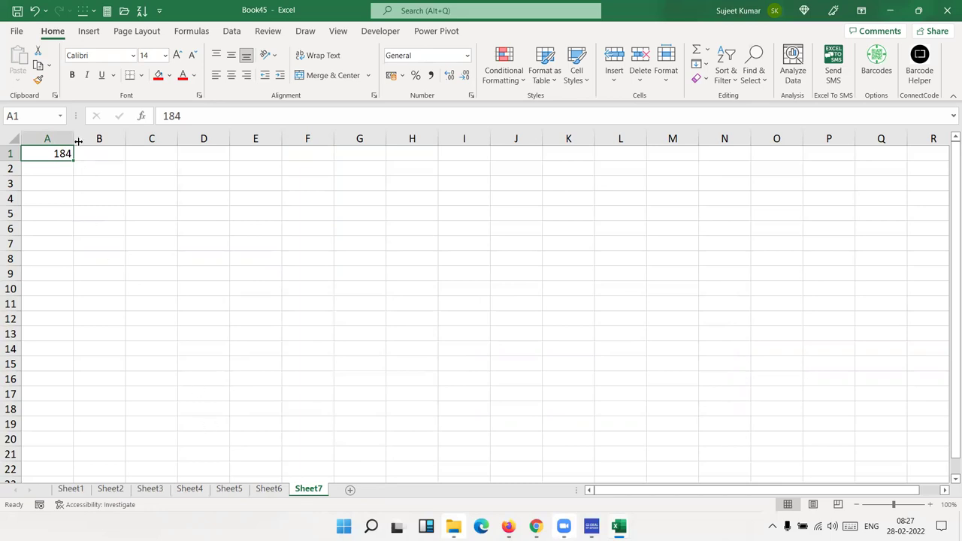
Step: Delete the pasted 184 from cell A1 of Sheet7
left_click(106, 170)
left_click(59, 154)
left_click(66, 169)
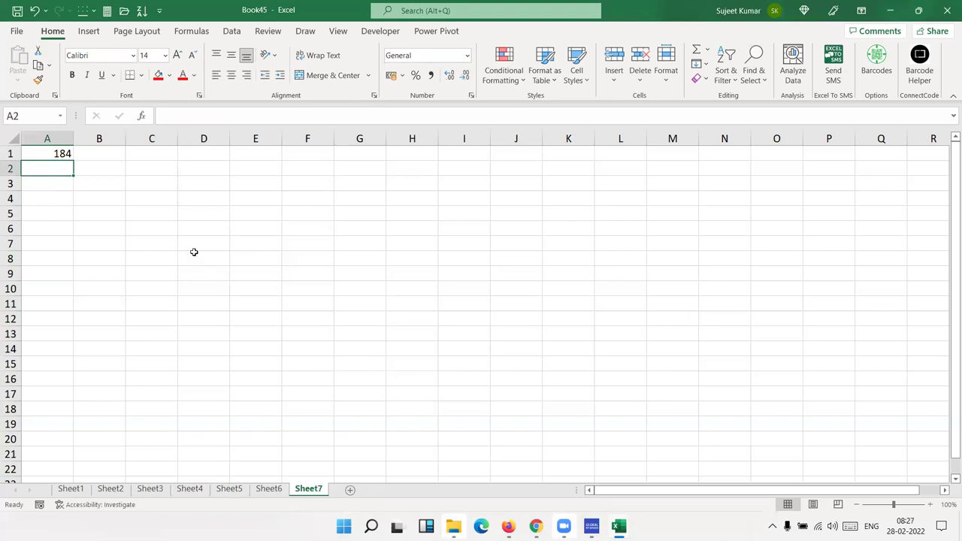
mouse_move(173, 201)
left_mouse_down()
mouse_move(189, 231)
mouse_move(192, 290)
left_mouse_up()
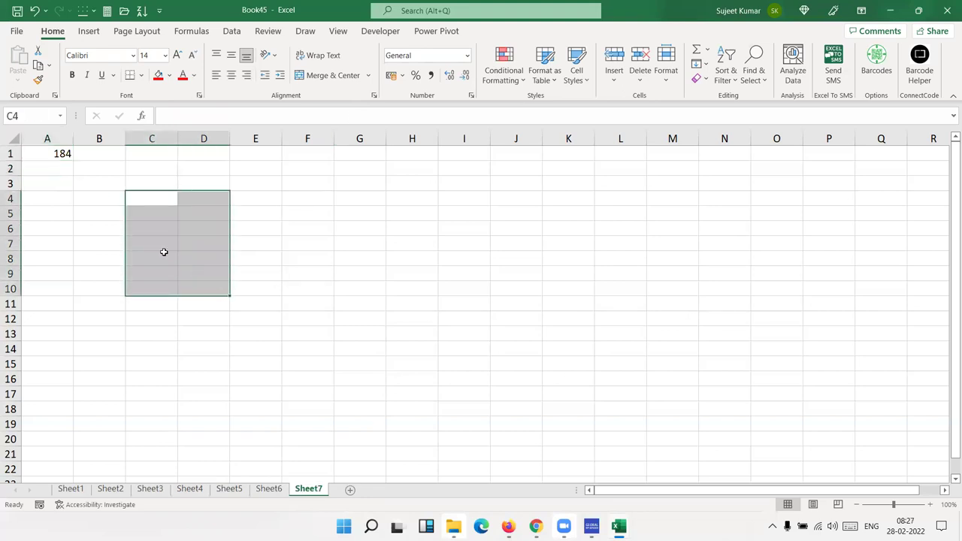
left_click(47, 155)
key("Delete")
Step: Fill C3:E12 light green and J3:L12 light blue
left_click_drag(154, 184, 253, 317)
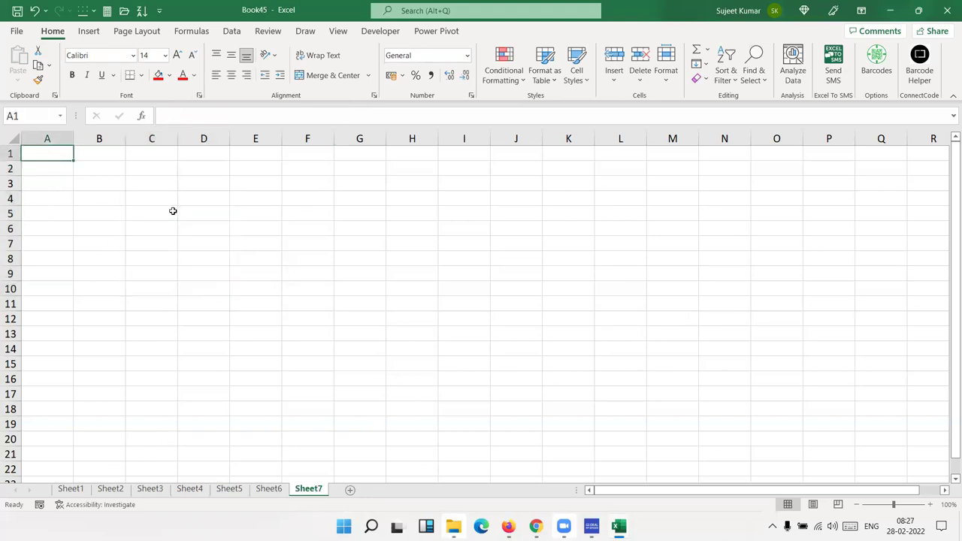
left_click(170, 75)
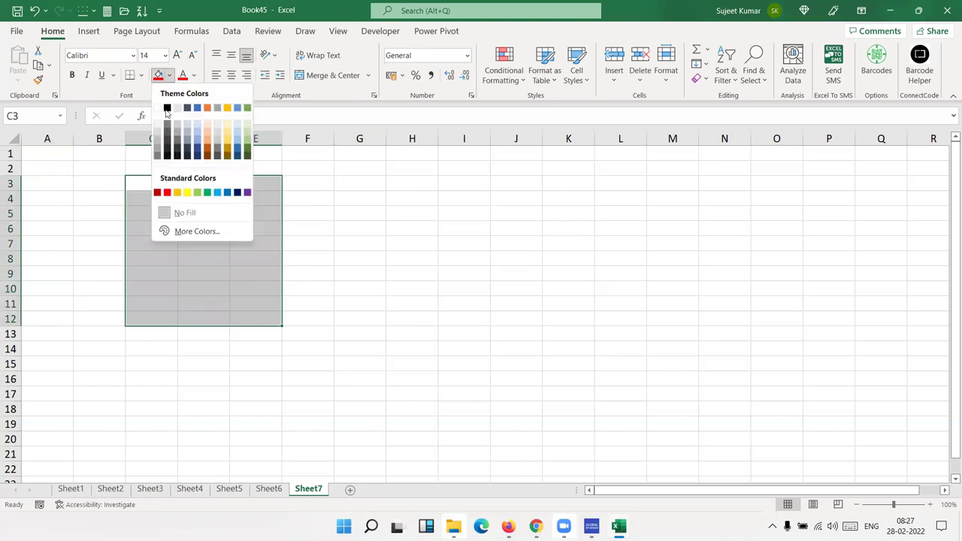
left_click(196, 193)
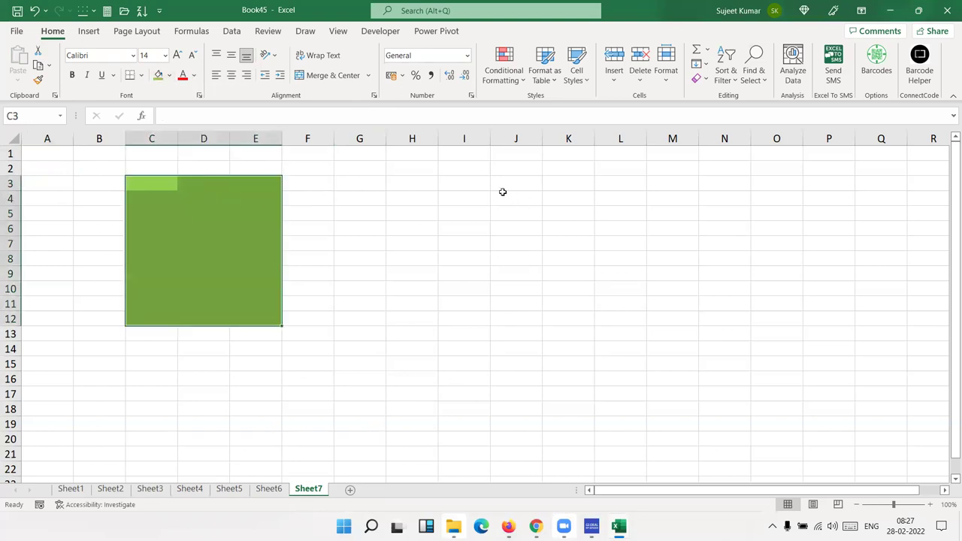
mouse_move(492, 184)
left_mouse_down()
mouse_move(585, 260)
mouse_move(601, 327)
mouse_move(606, 311)
left_mouse_up()
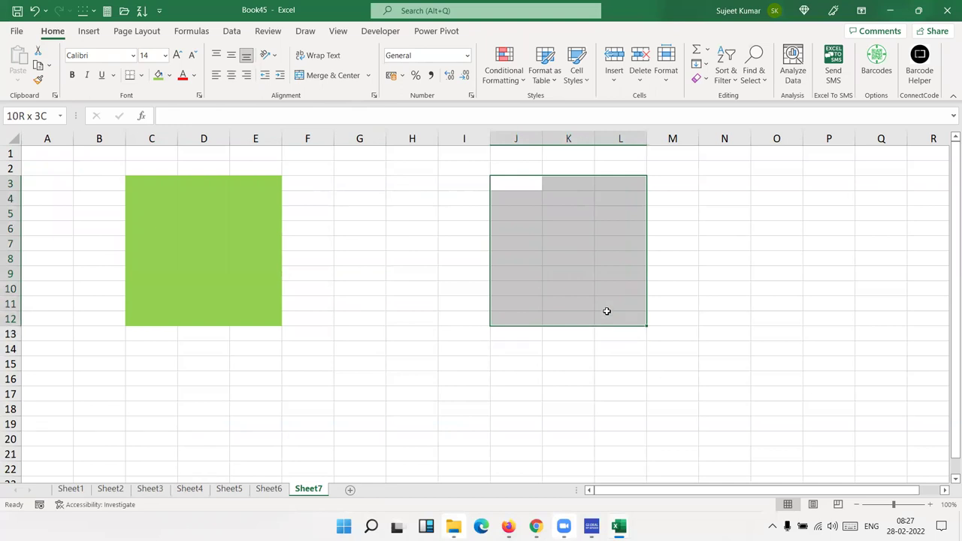
left_click(169, 76)
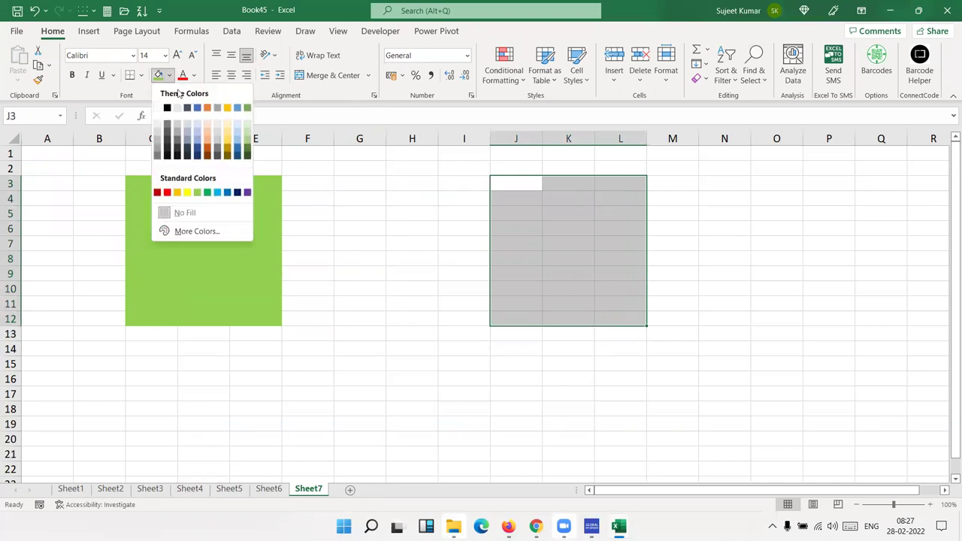
left_click(217, 192)
Step: Label the green block 'A' in C2 and the blue block 'B' in J2
left_click(143, 163)
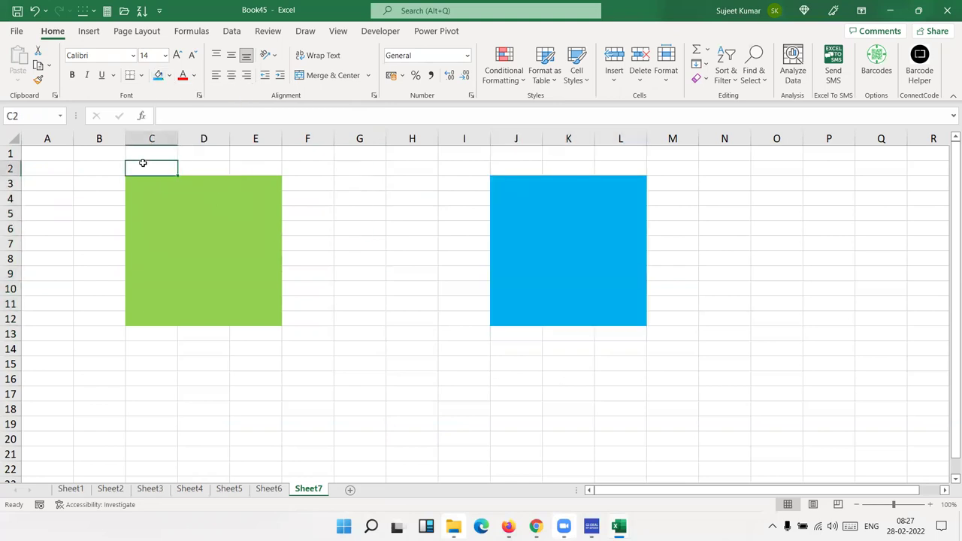
type("a")
key("BackSpace")
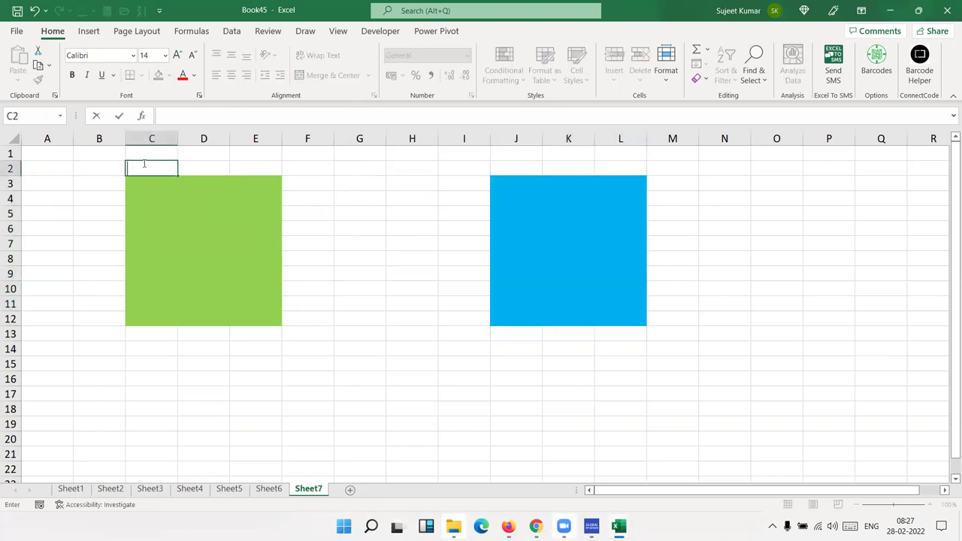
type("a")
key("BackSpace")
type("a")
key("BackSpace")
type("a")
key("BackSpace")
type("A")
left_click(522, 171)
type("B")
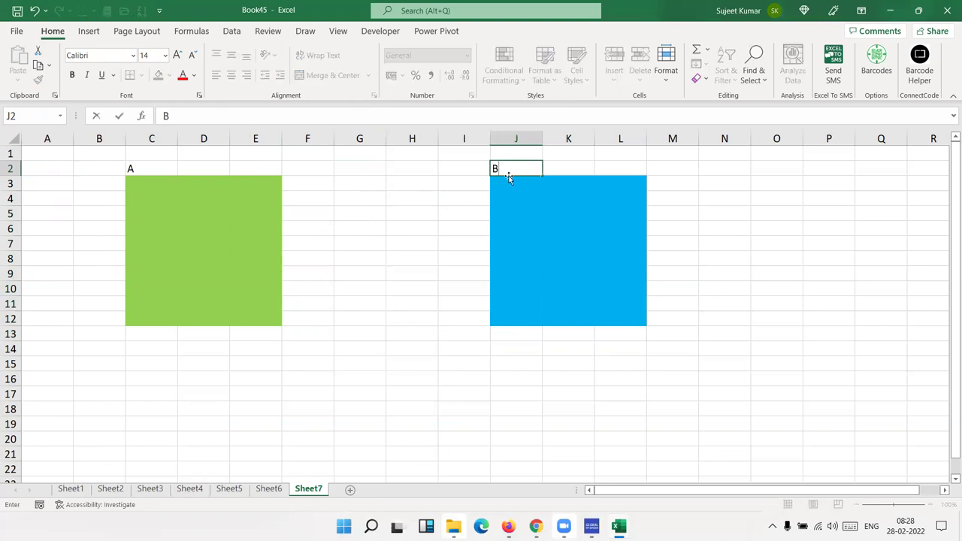
left_click(444, 192)
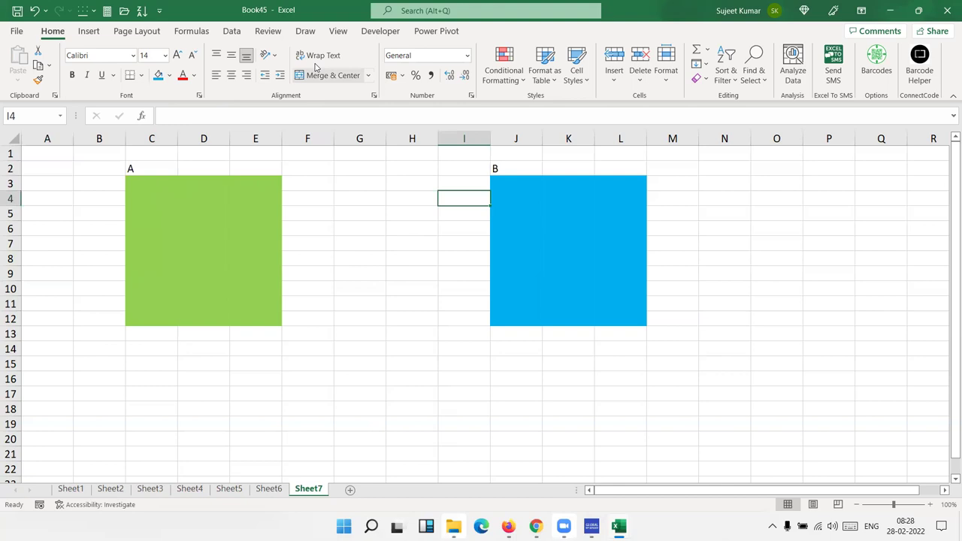
left_click(271, 32)
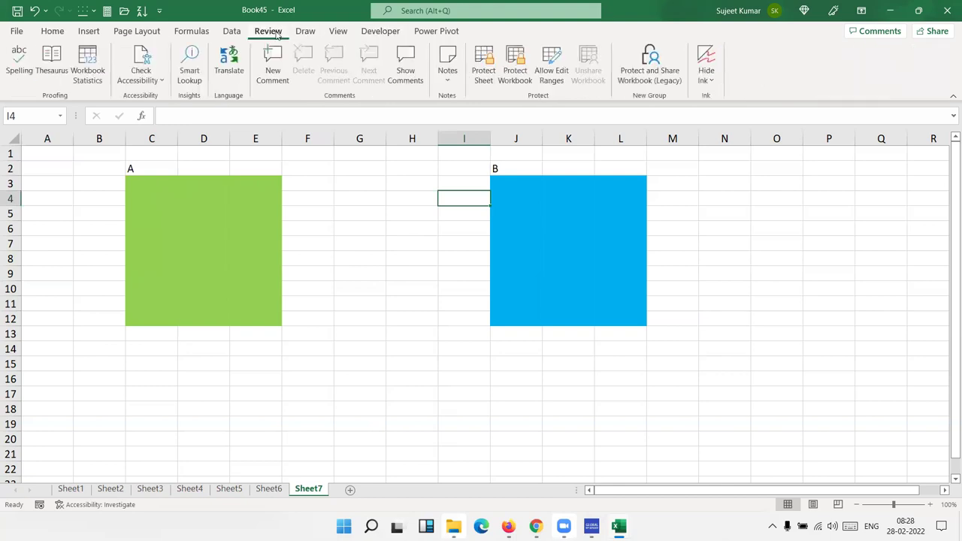
Step: In Allow Edit Ranges, define a password-protected editable range over the green block C3:E12
left_click(559, 67)
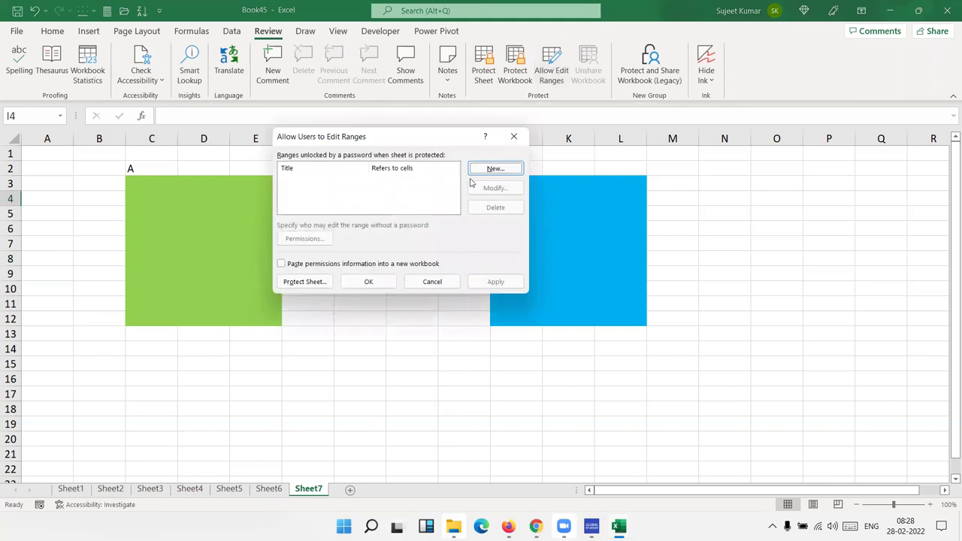
left_click(495, 170)
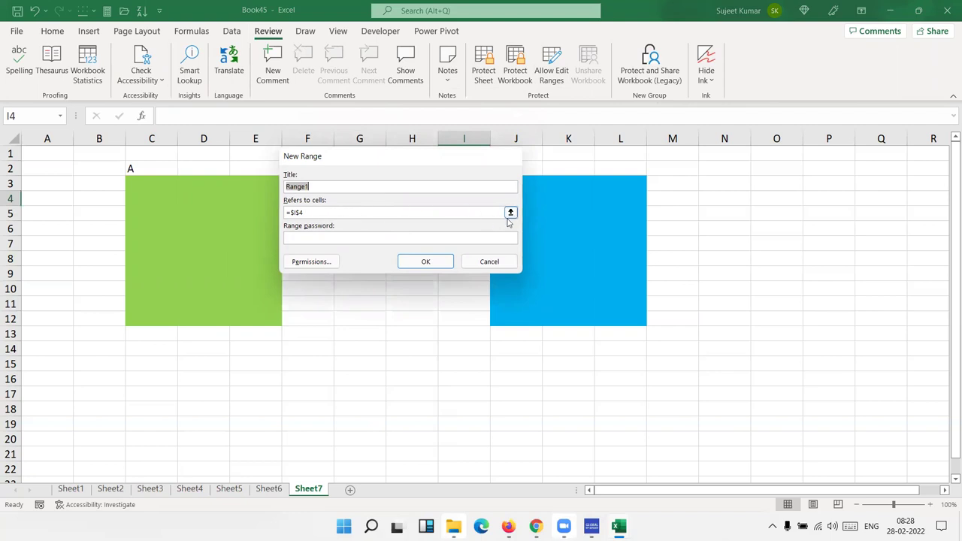
left_click(510, 212)
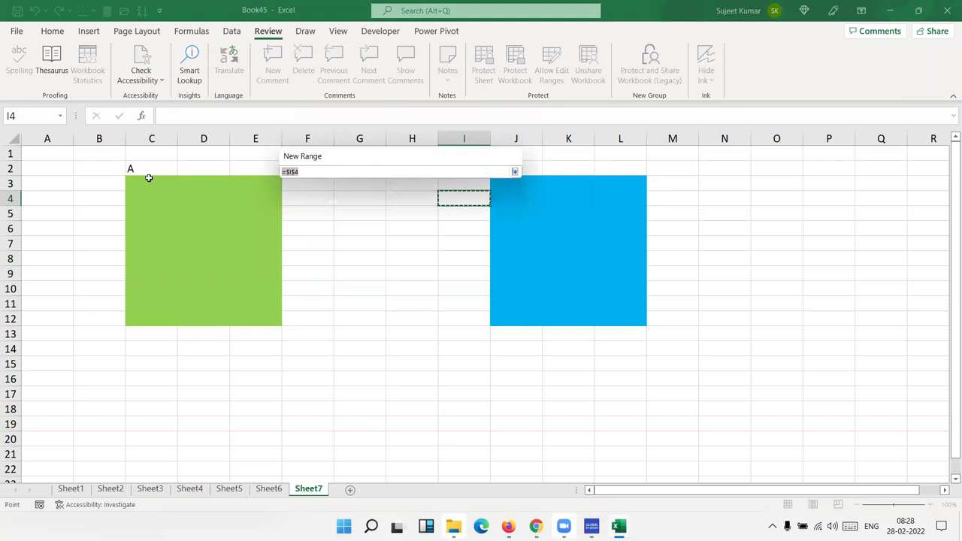
mouse_move(132, 178)
left_mouse_down()
mouse_move(268, 326)
mouse_move(155, 178)
left_mouse_up()
left_click(514, 171)
left_click(327, 236)
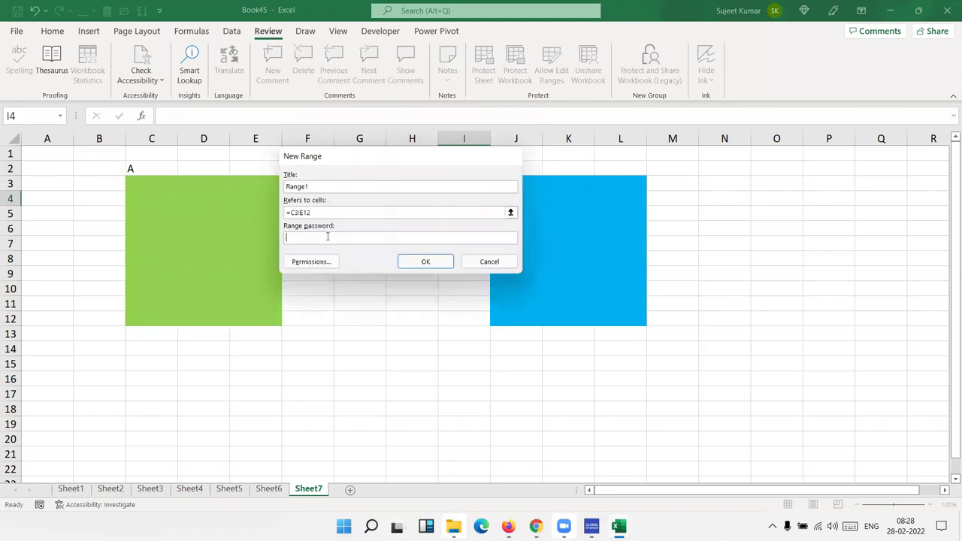
left_click(422, 263)
left_click(425, 257)
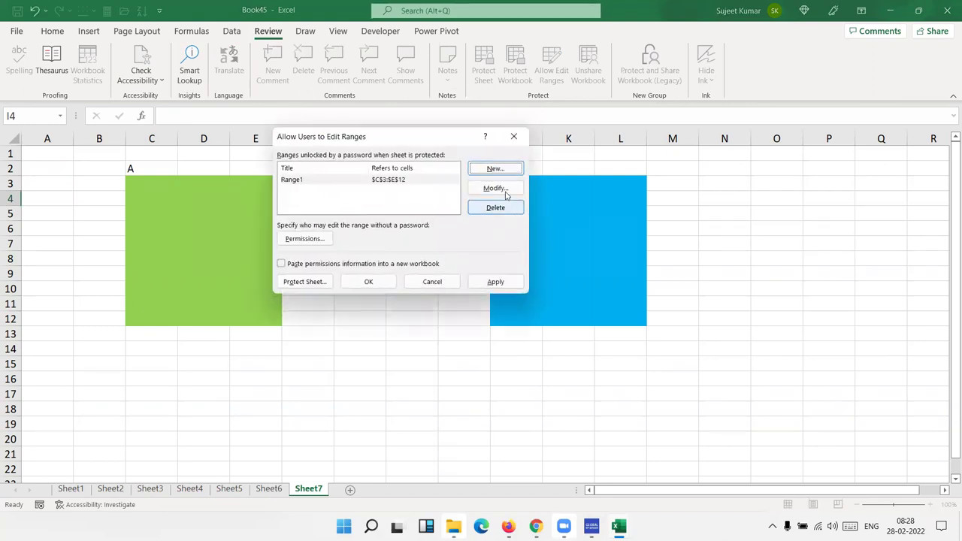
Step: Add Range2 covering J3:L12 with a confirmed password, then apply and close the list
left_click(496, 170)
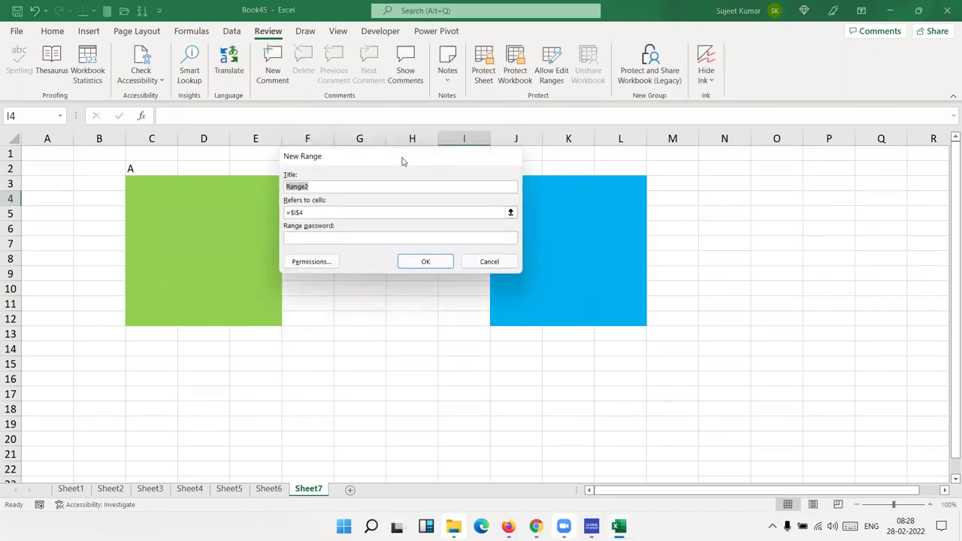
left_click_drag(399, 158, 260, 150)
left_click(371, 204)
left_click_drag(498, 180, 619, 314)
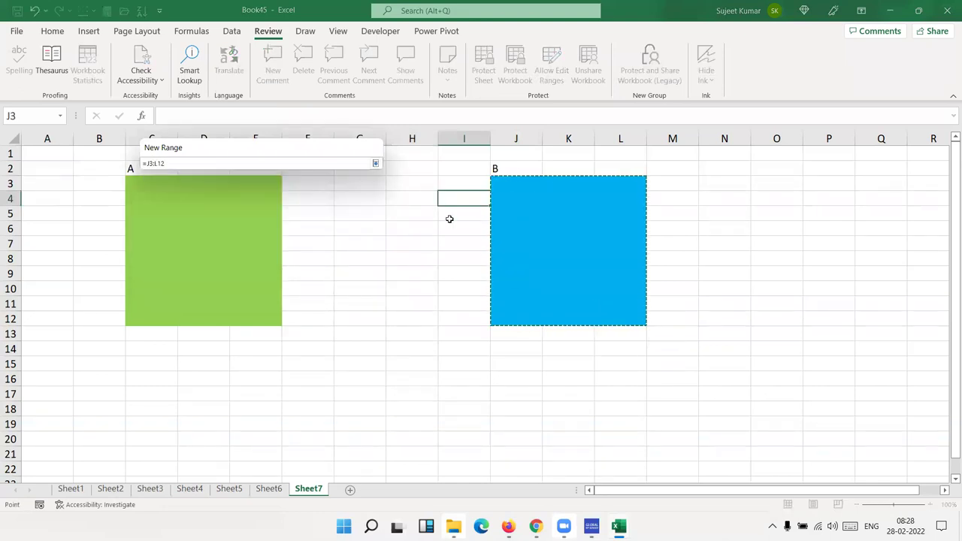
left_click(375, 163)
left_click(157, 229)
type("1")
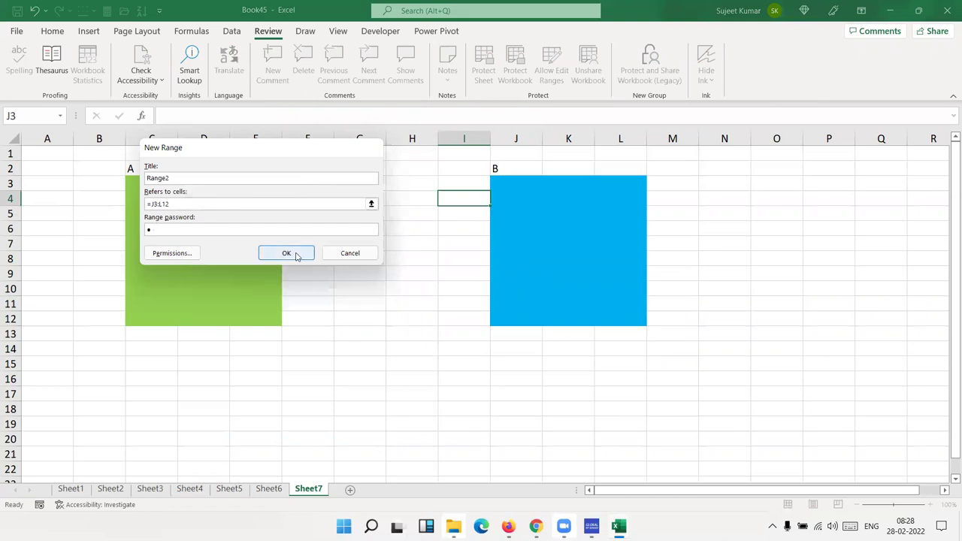
left_click(297, 255)
type("1")
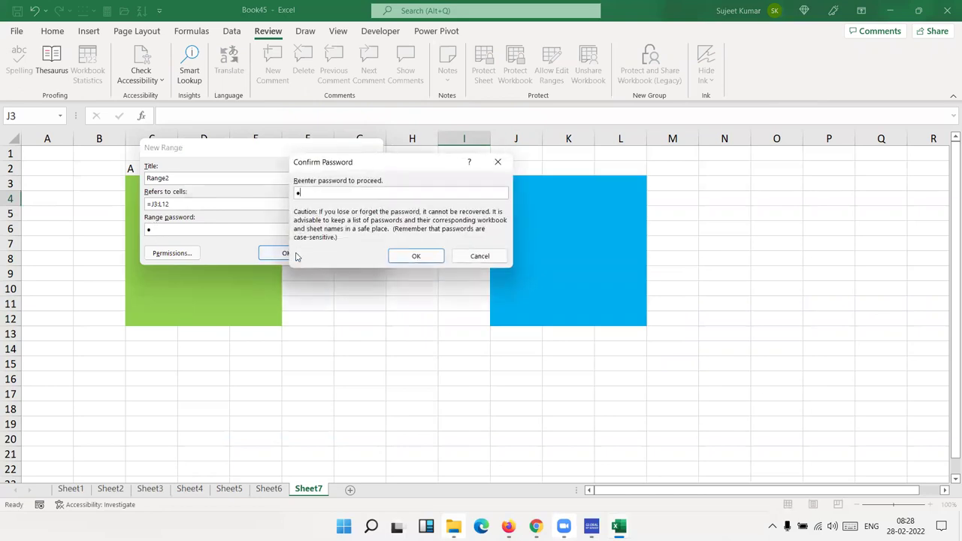
left_click(399, 256)
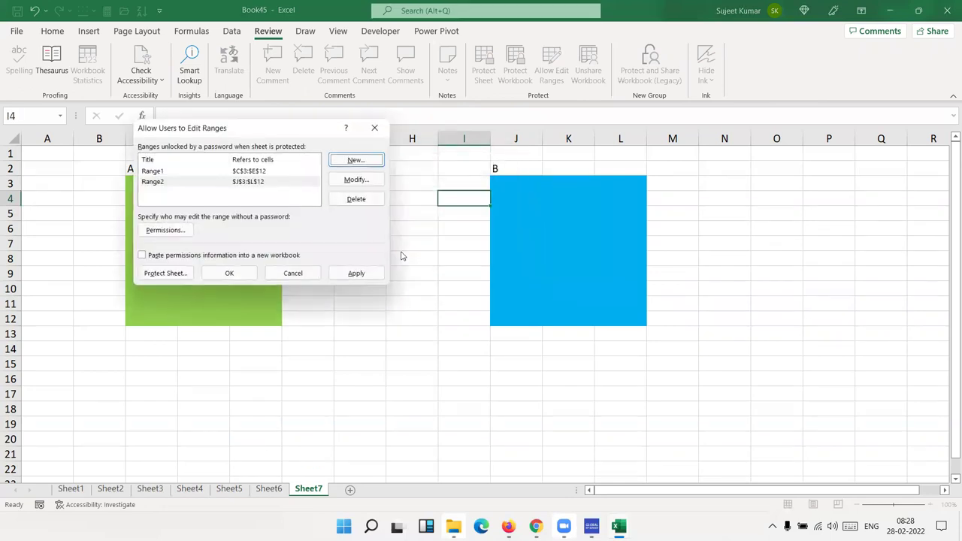
left_click(342, 273)
left_click(229, 273)
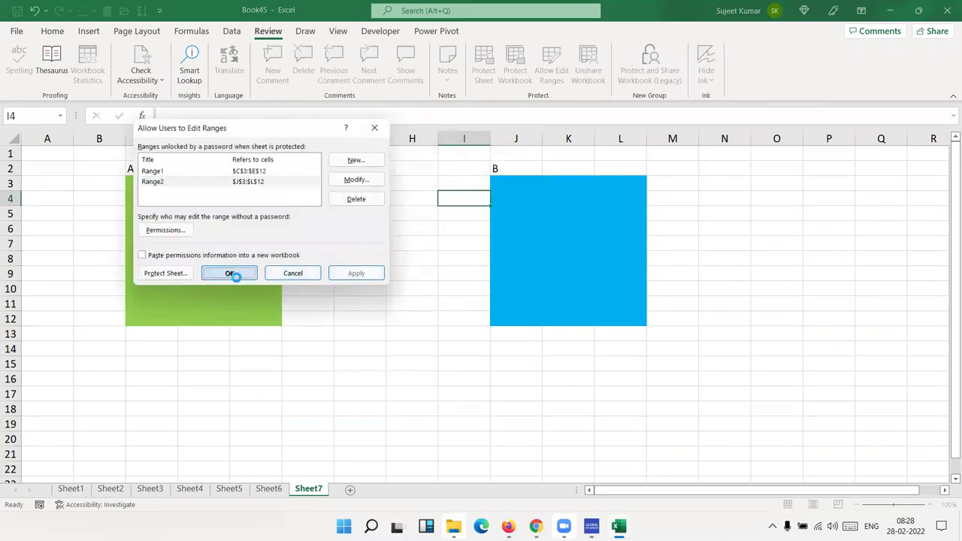
Step: Protect Sheet7 with a confirmed password
right_click(304, 489)
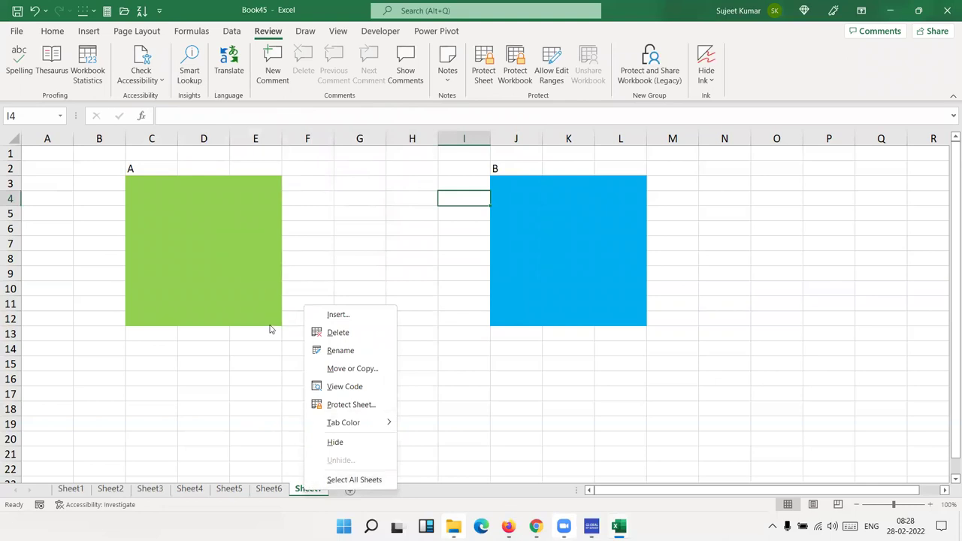
left_click(358, 405)
type("1")
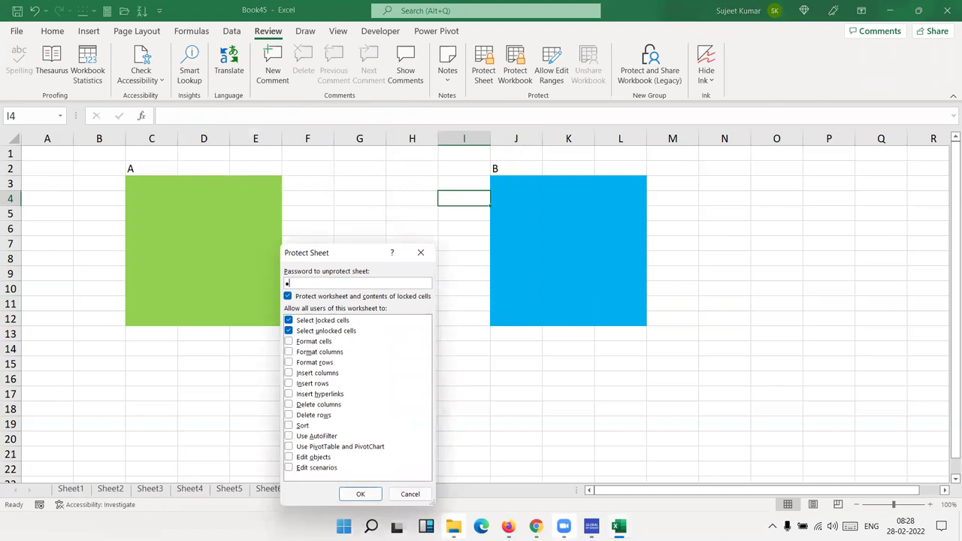
left_click(359, 496)
type("1")
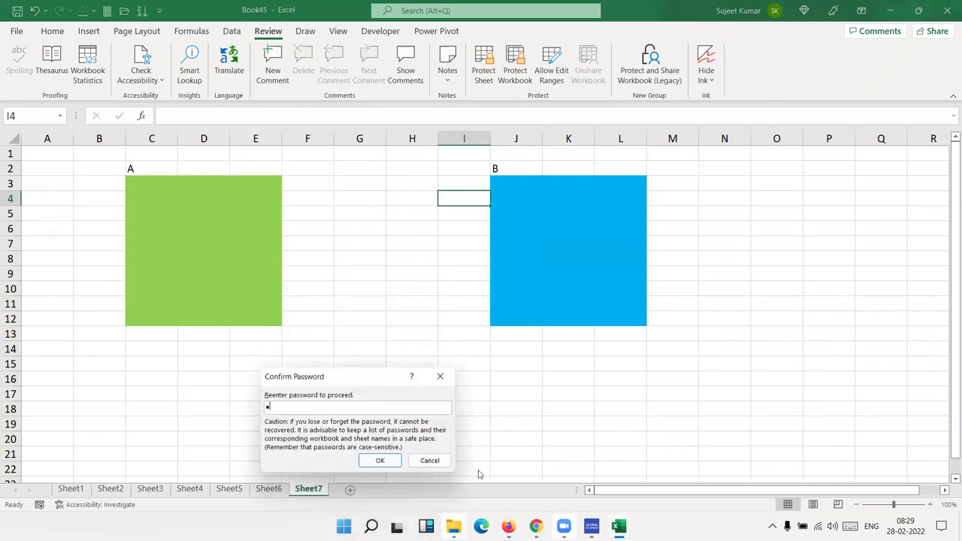
left_click(374, 459)
Step: Unlock the green range with its password, enter dfg in E8 and D11, and cancel a K8 entry
left_click(263, 291)
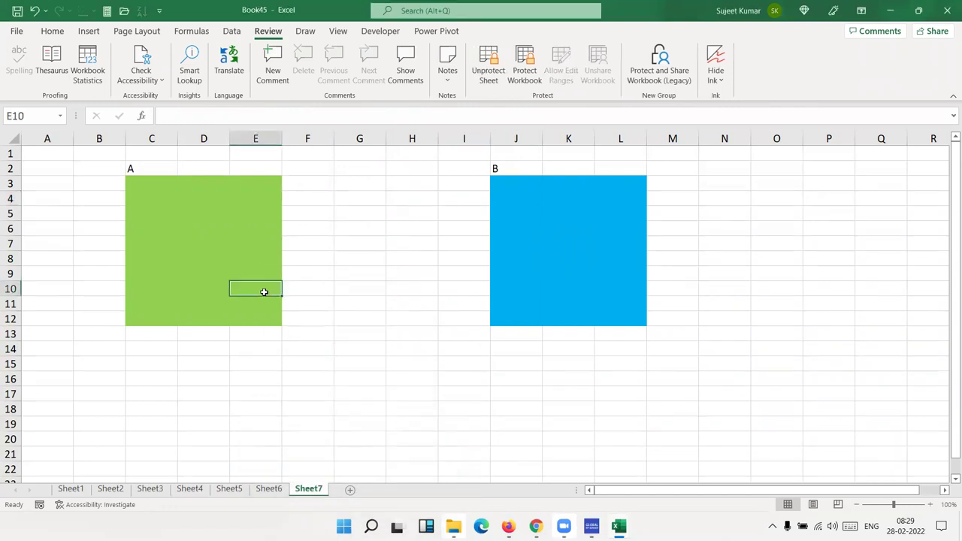
double_click(263, 292)
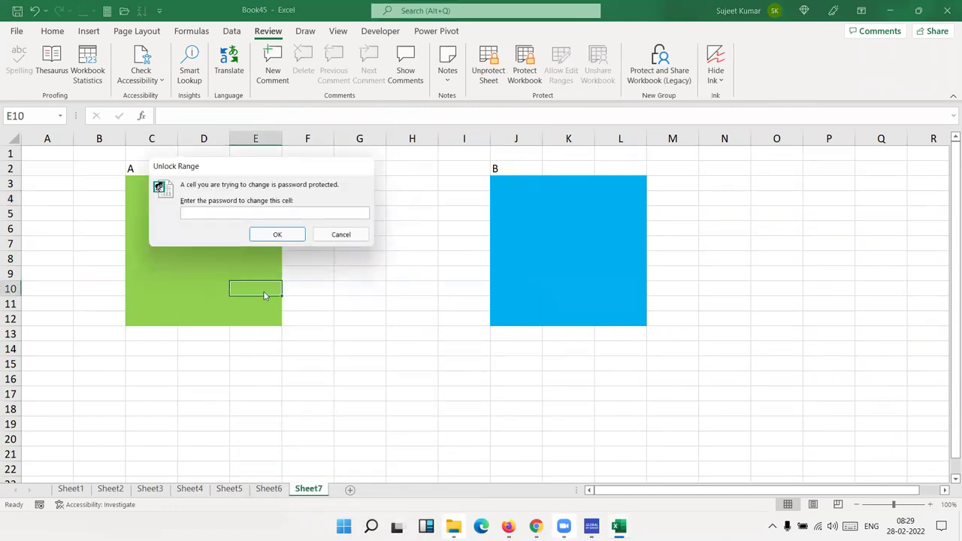
key("Return")
left_click(258, 259)
type("dfg")
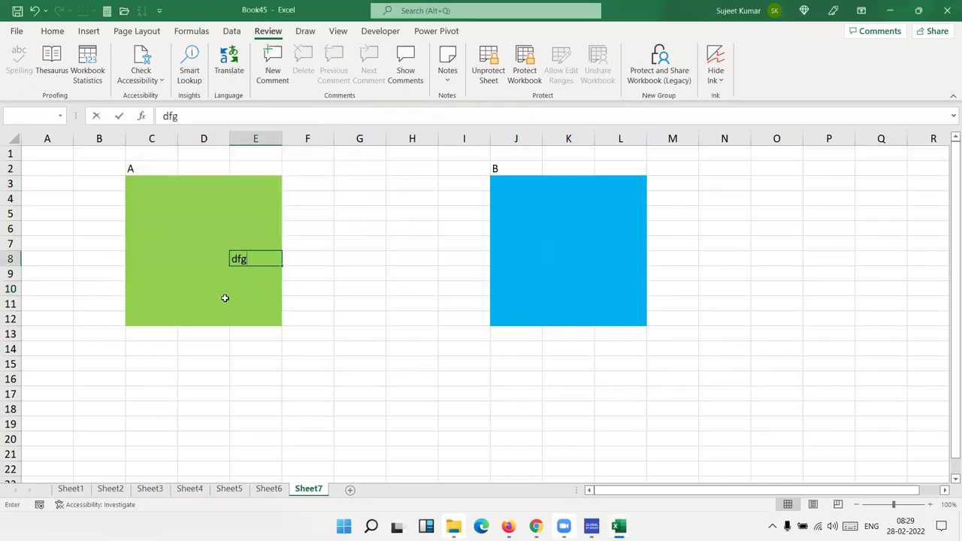
left_click(225, 300)
type("dfg")
left_click(567, 255)
type("bv")
key("Escape")
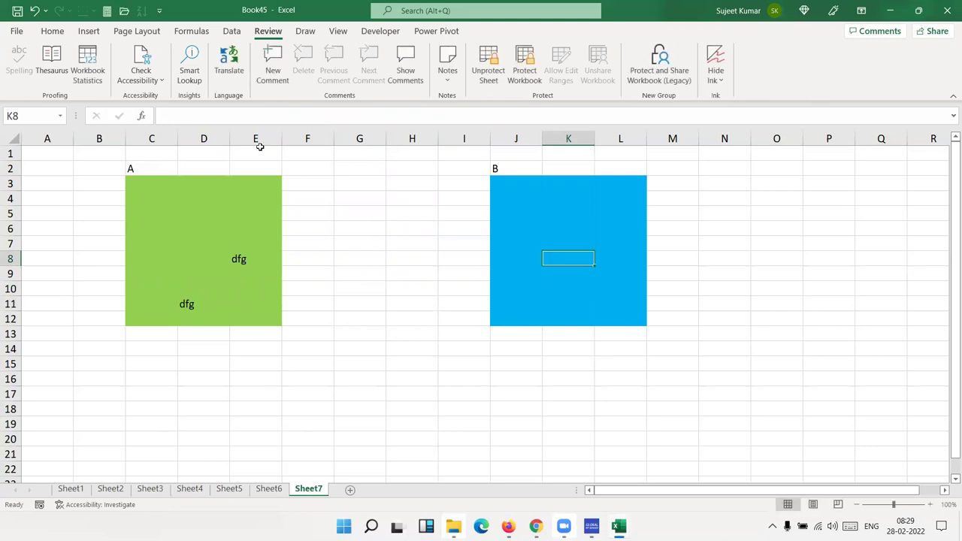
Step: Unprotect Sheet7 by entering the sheet password
right_click(316, 481)
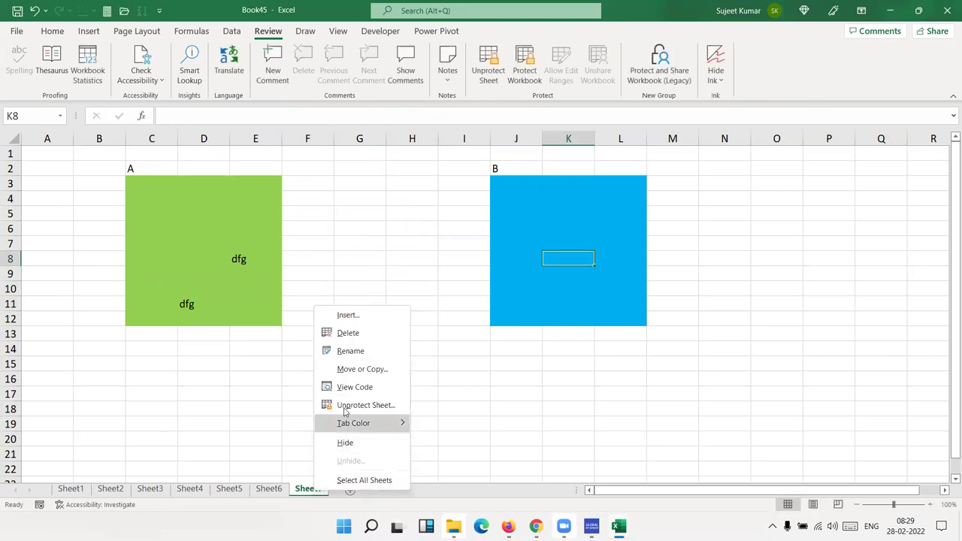
left_click(342, 403)
key("Return")
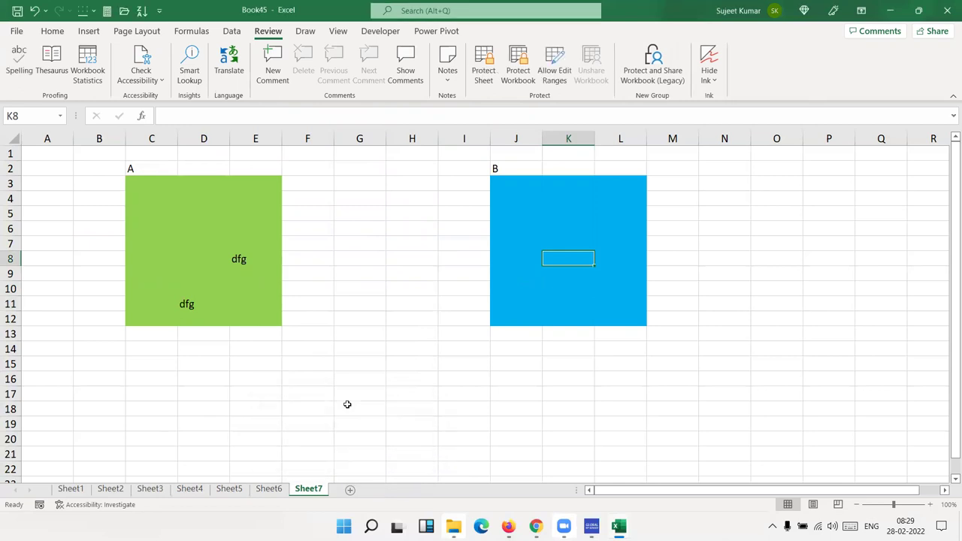
Step: Select Range2 (J3:L12) in Allow Edit Ranges, set and confirm a new password, and apply
left_click_drag(495, 172, 589, 305)
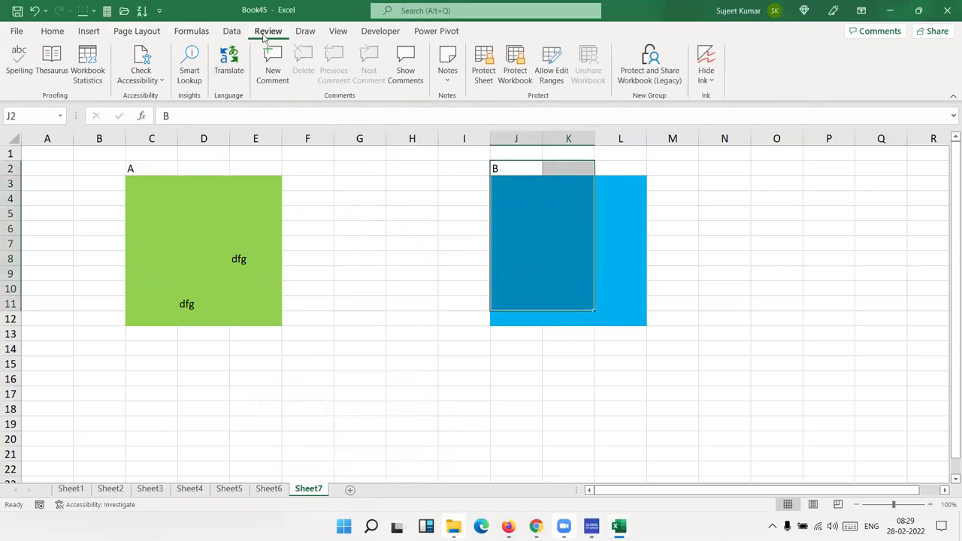
left_click(550, 64)
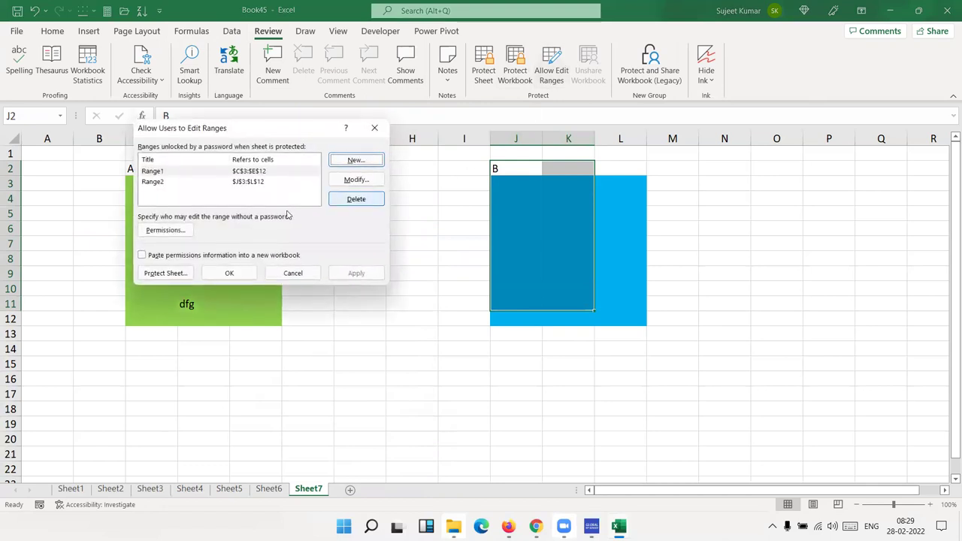
left_click(250, 183)
left_click(250, 183)
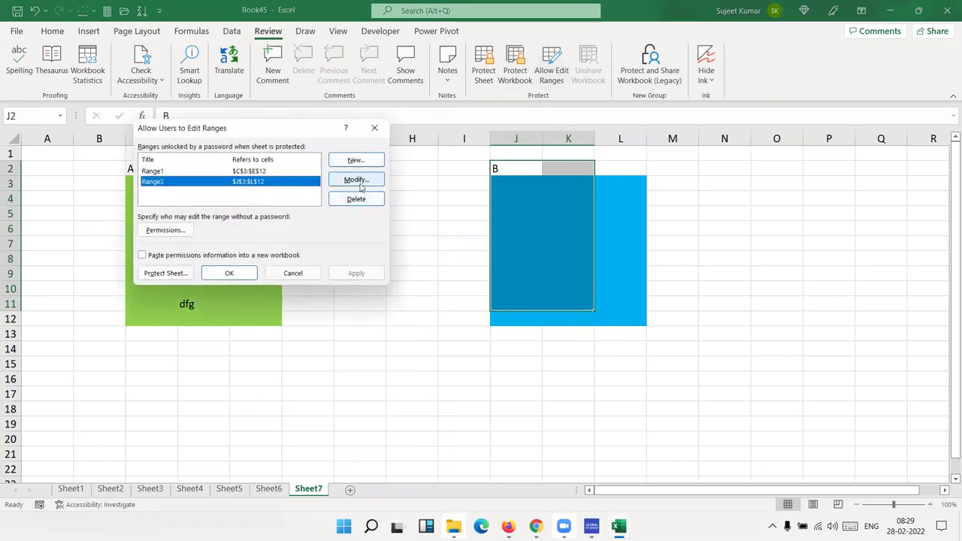
left_click(356, 179)
left_click(188, 230)
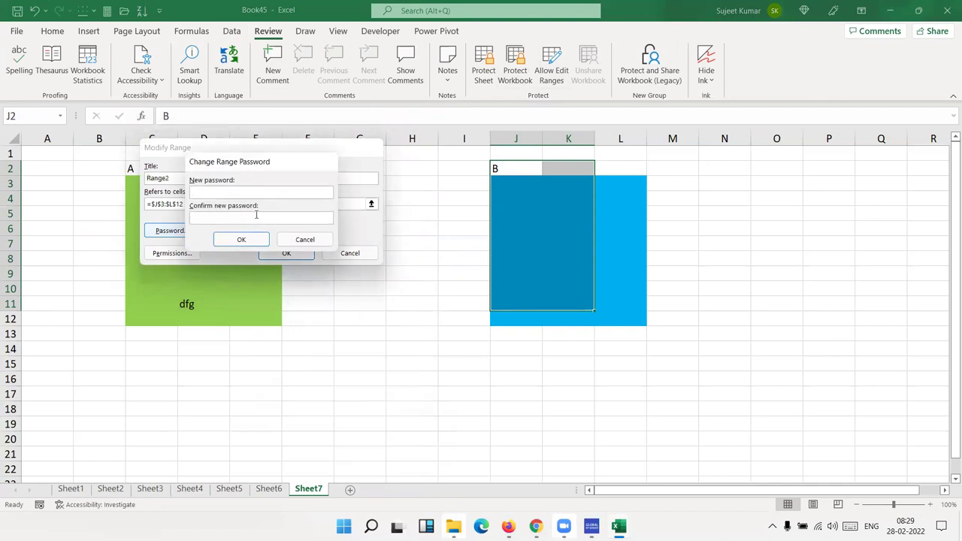
type("1")
type("1")
left_click(241, 239)
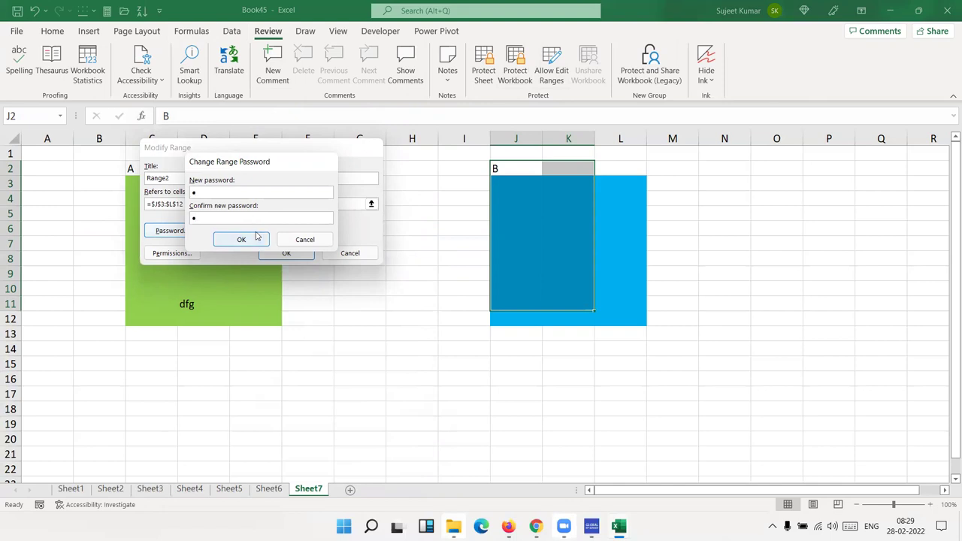
left_click(284, 253)
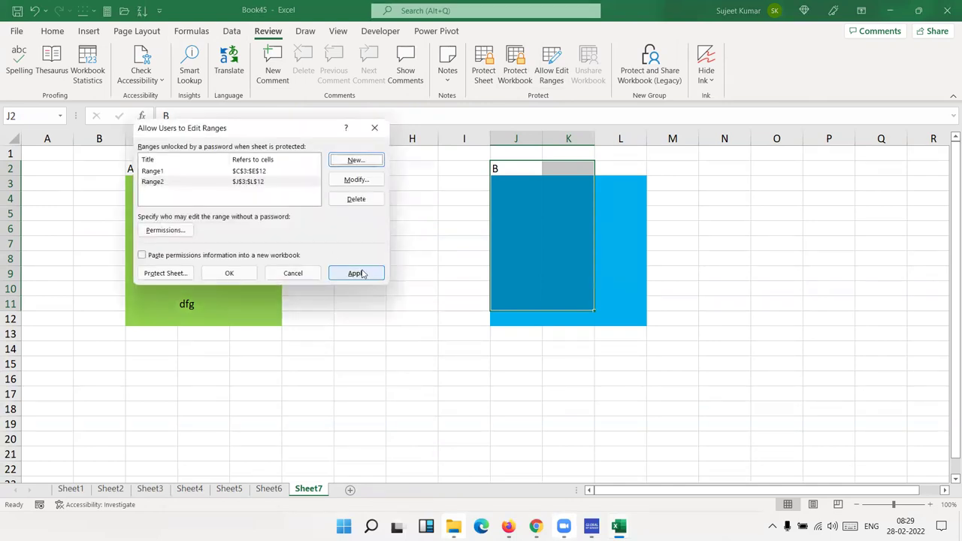
left_click(231, 274)
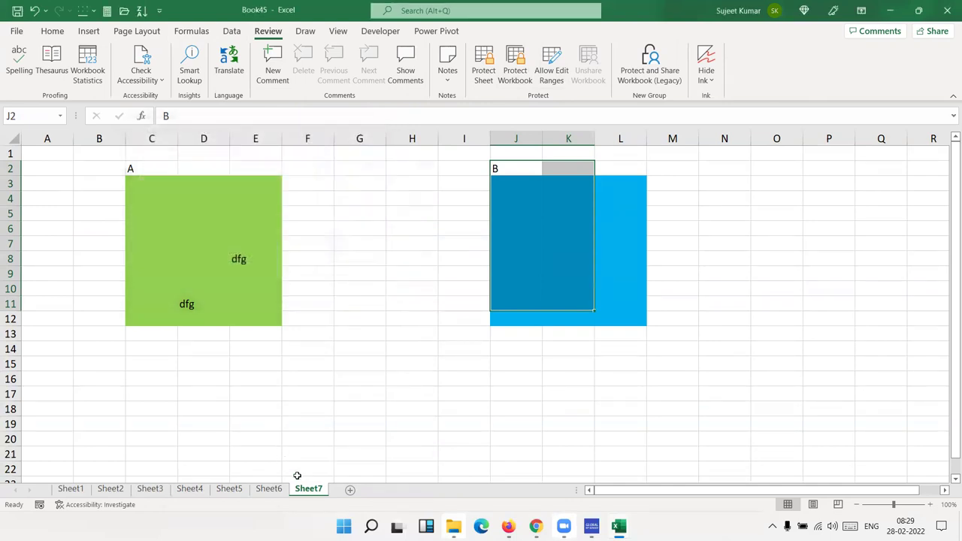
Step: Close the editable ranges list and protect Sheet7 with a confirmed password
left_click(313, 399)
right_click(308, 492)
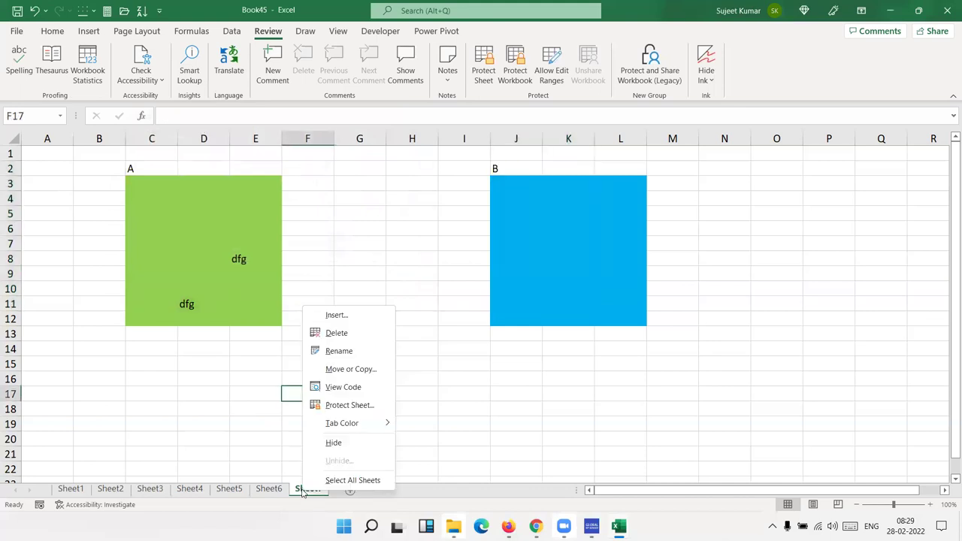
left_click(331, 405)
type("1")
key("Return")
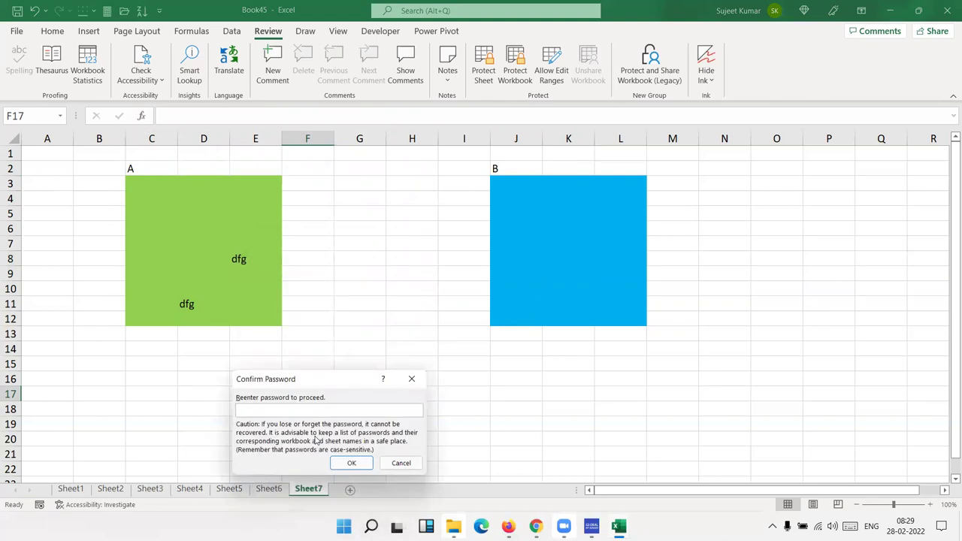
type("1")
key("Return")
Step: Unlock the green range to enter dfgdf in D5; cancel the blue block's K8 password prompt
double_click(231, 198)
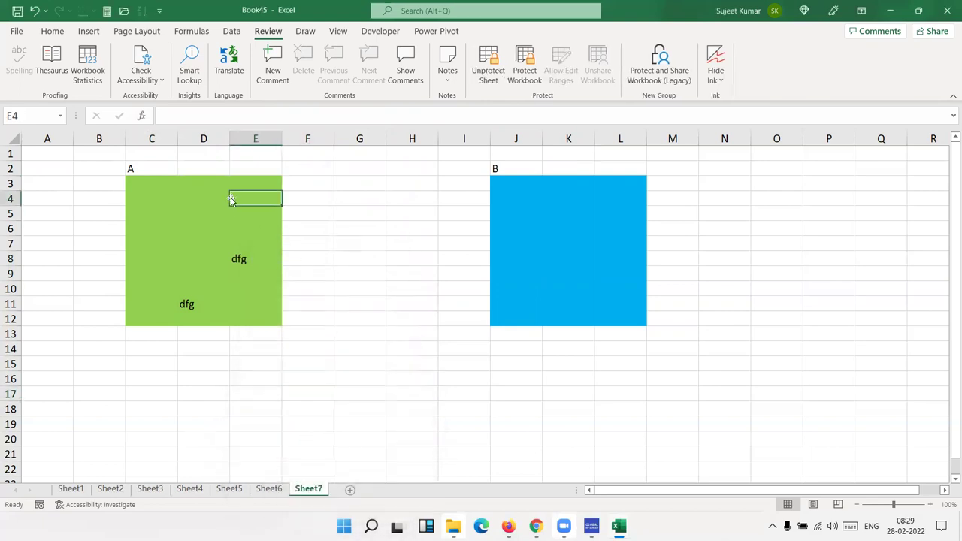
type("1")
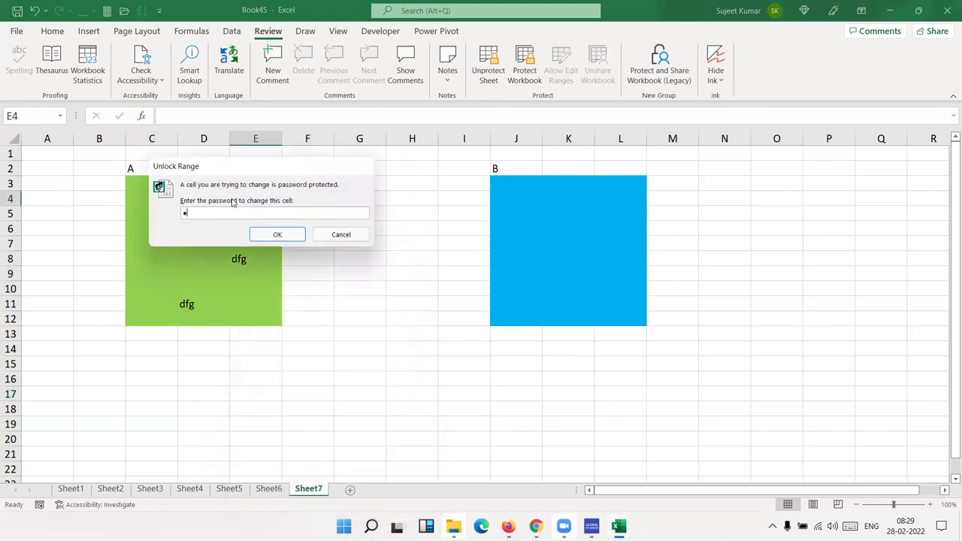
key("Return")
left_click(183, 208)
type("dfgdf")
double_click(570, 262)
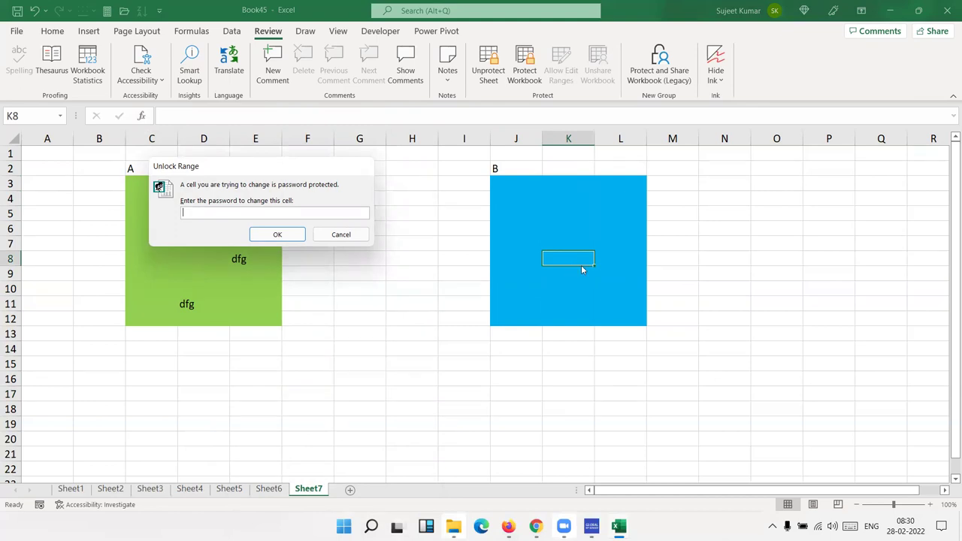
key("Escape")
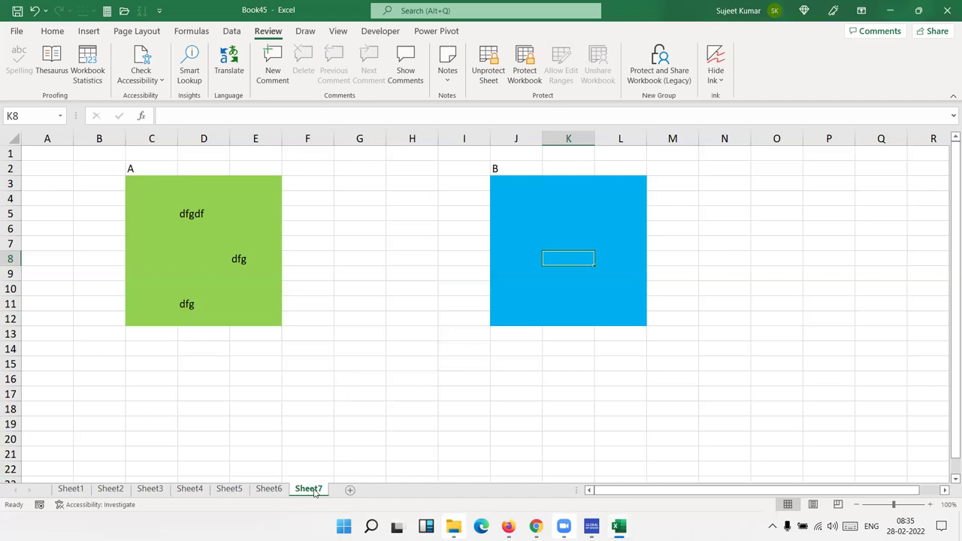
Step: Delete the Sheet7 tab from the workbook and confirm the permanent deletion
right_click(315, 490)
left_click(356, 336)
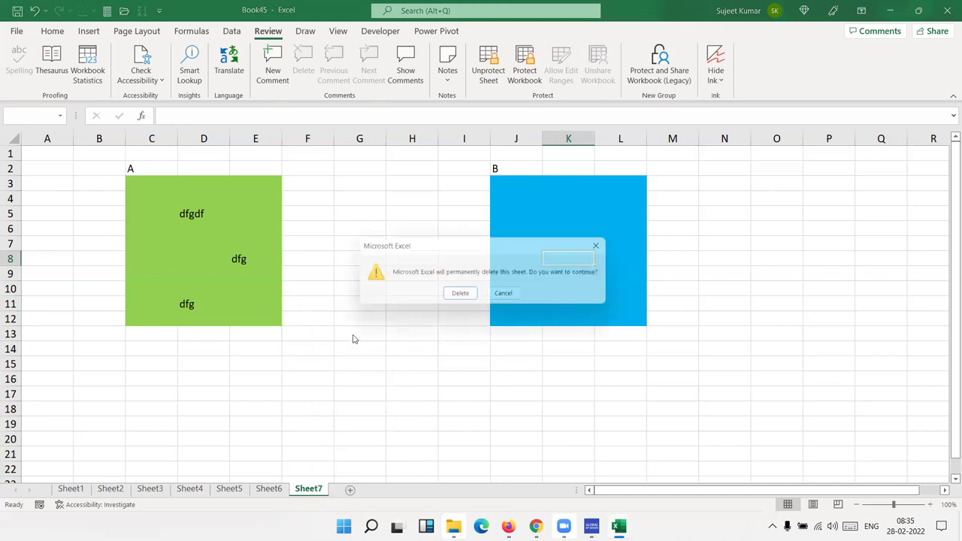
left_click(454, 299)
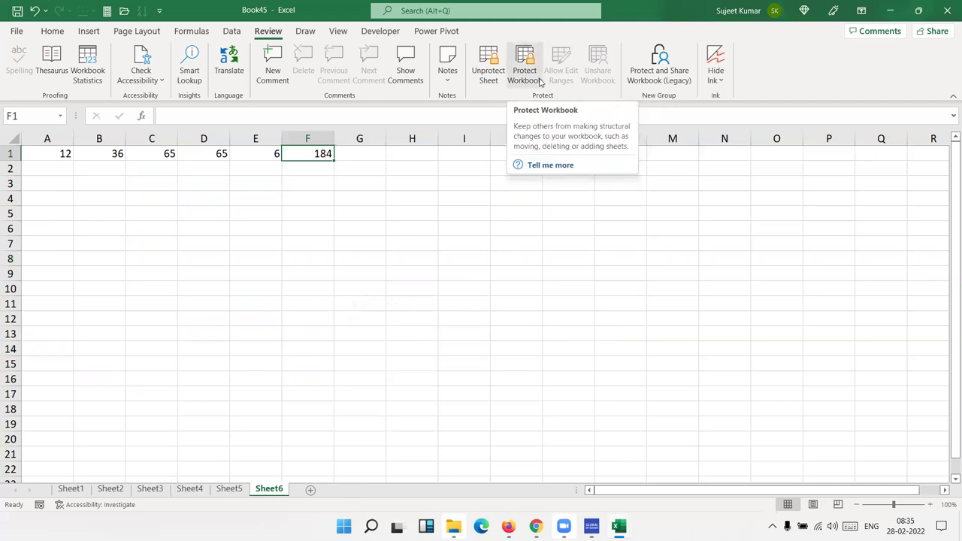
Step: Protect the workbook structure with a confirmed password, then check the sheet tab's right-click menu
left_click(539, 82)
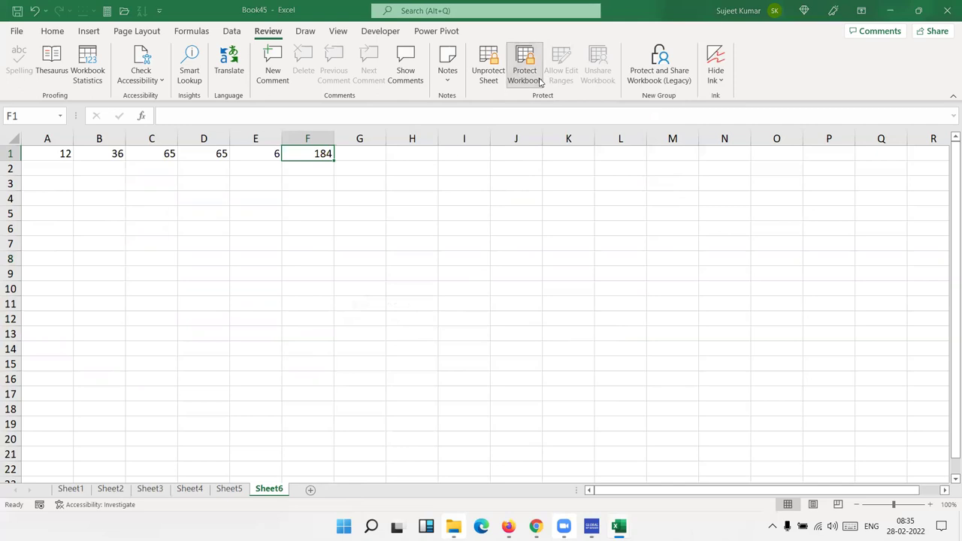
type("1")
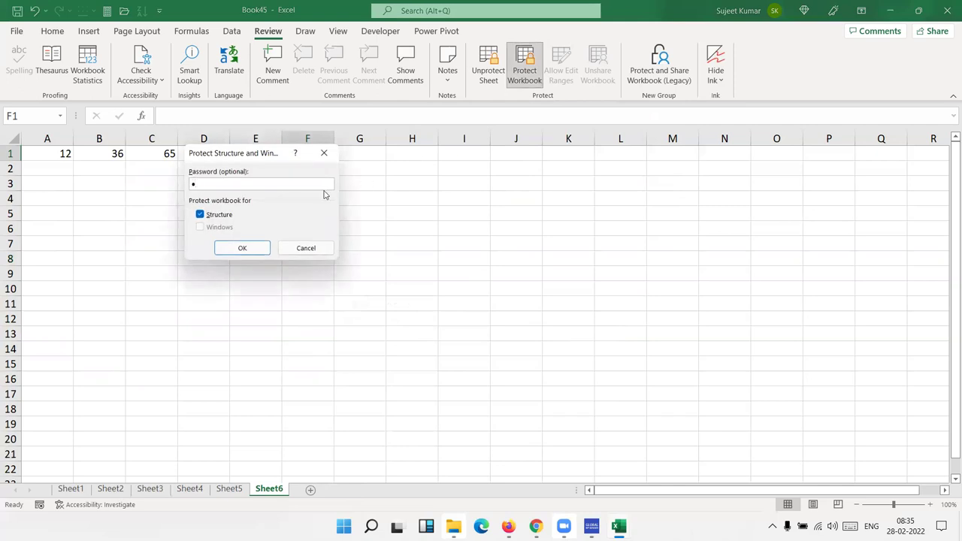
key("Return")
type("1")
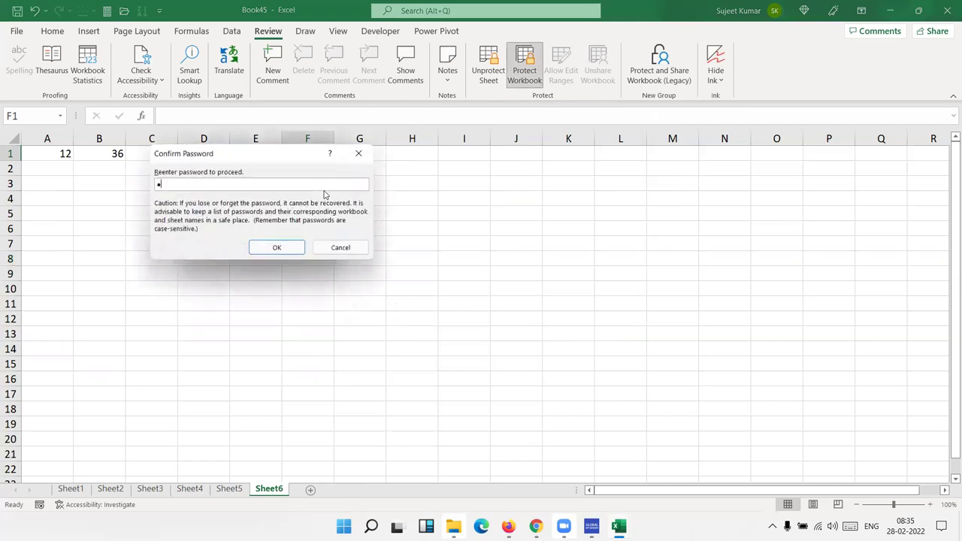
key("Return")
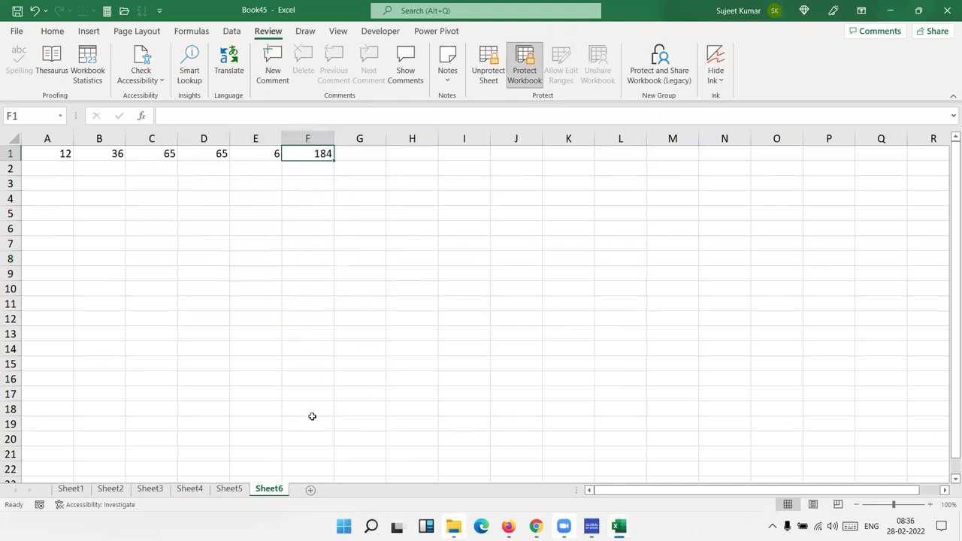
right_click(267, 488)
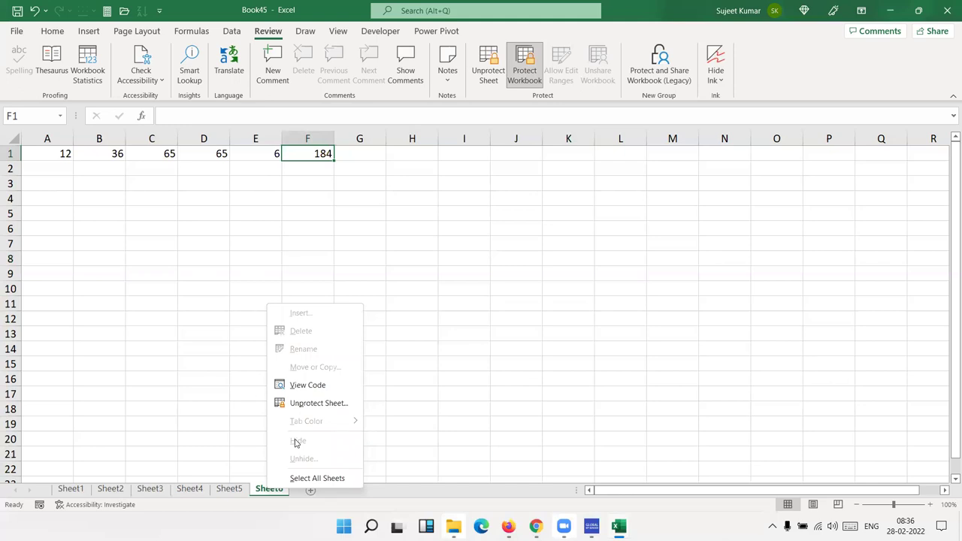
left_click(160, 252)
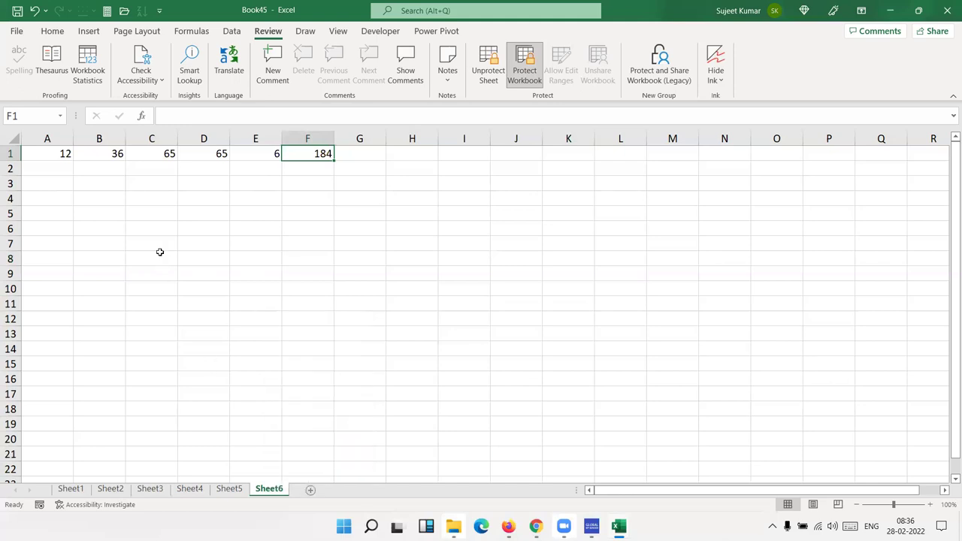
Step: From the Home tab, start saving with Ctrl+S and open the Browse Save As dialog, centred on screen
left_click(52, 31)
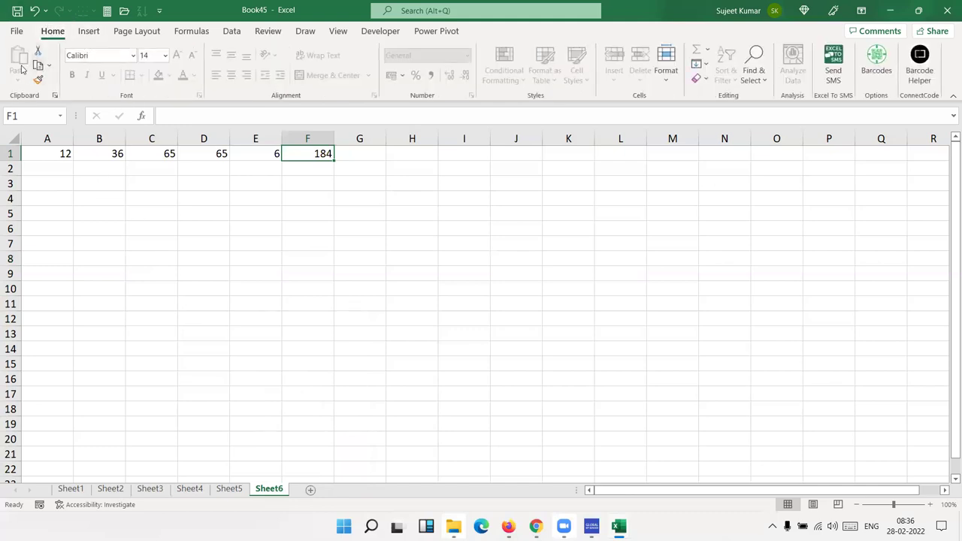
key("ctrl+s")
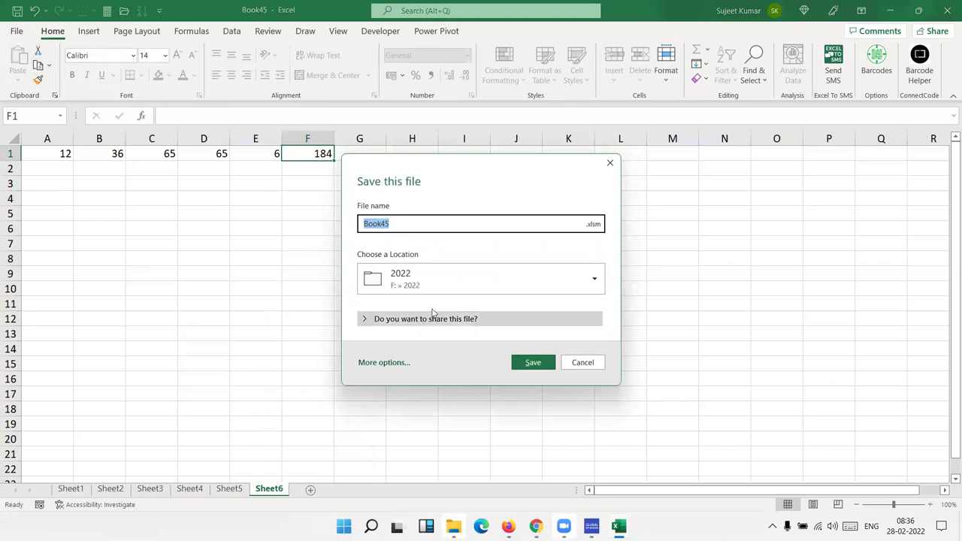
left_click(381, 362)
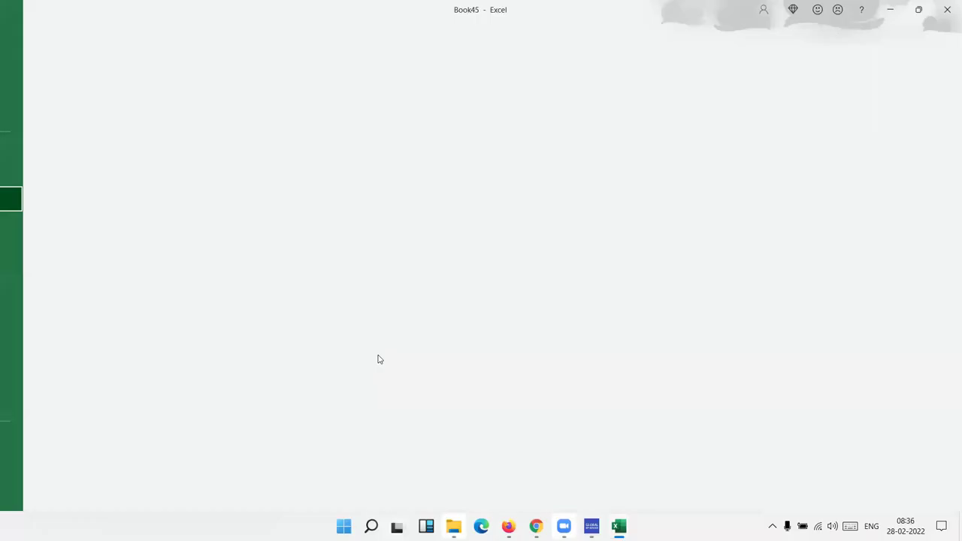
left_click(230, 240)
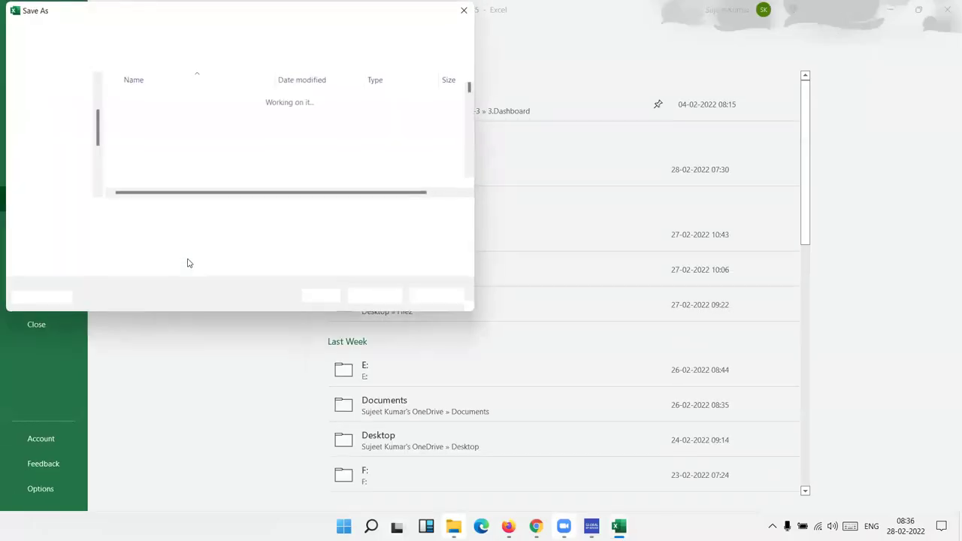
left_click_drag(129, 12, 312, 58)
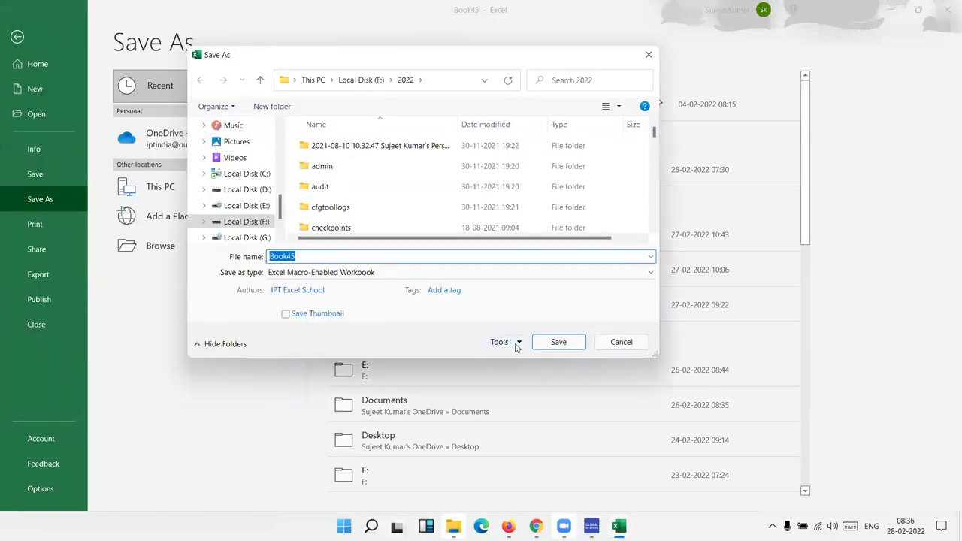
Step: Review the Tools > General Options password-to-open and password-to-modify settings, then cancel them and the Save As dialog
left_click(516, 345)
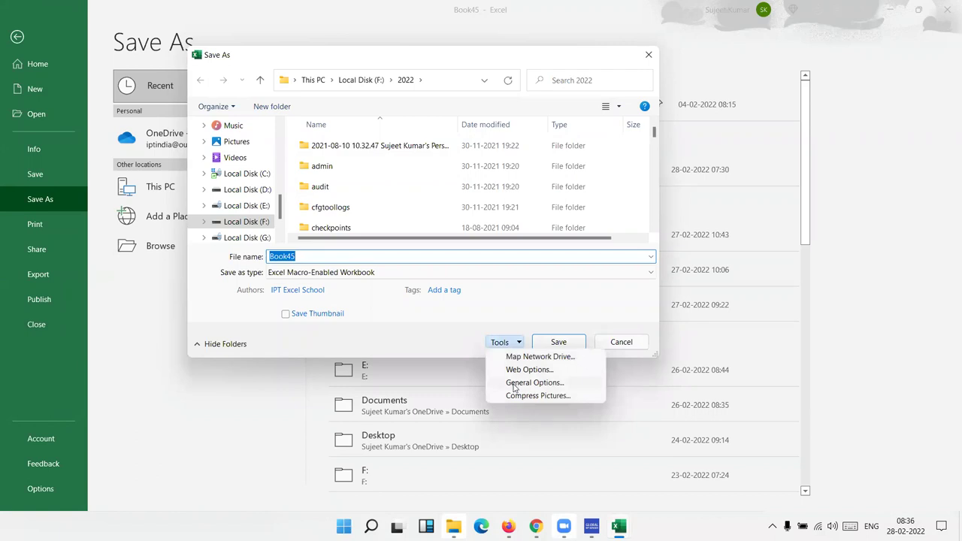
left_click(514, 383)
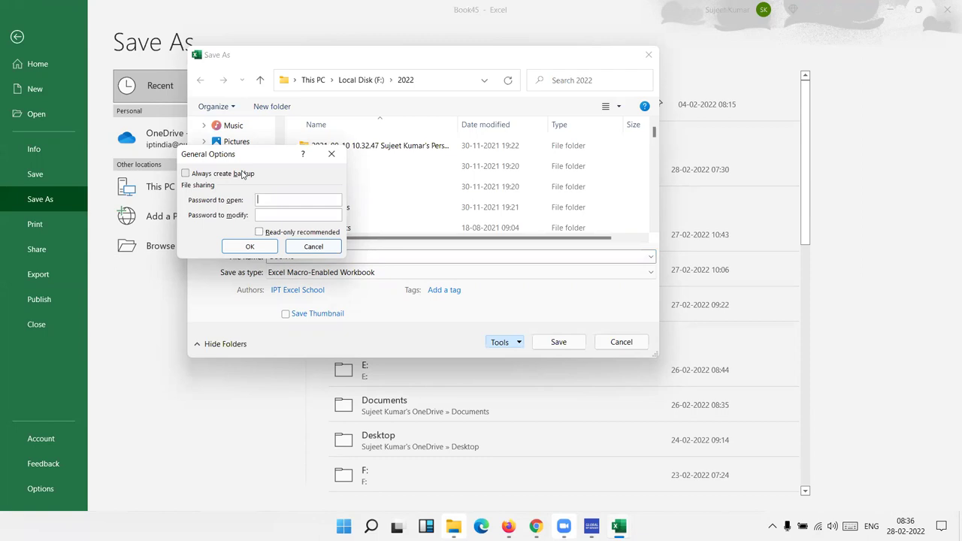
left_click(320, 251)
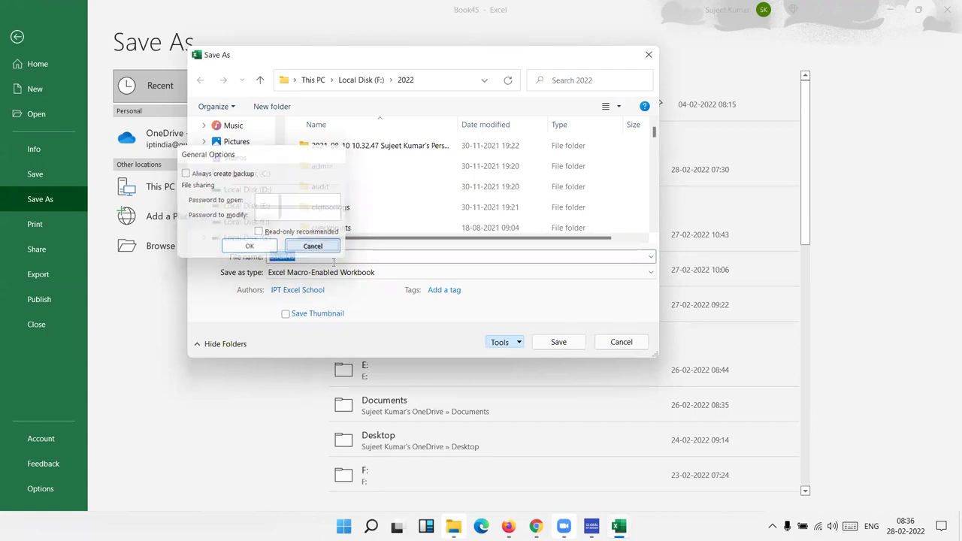
left_click(623, 344)
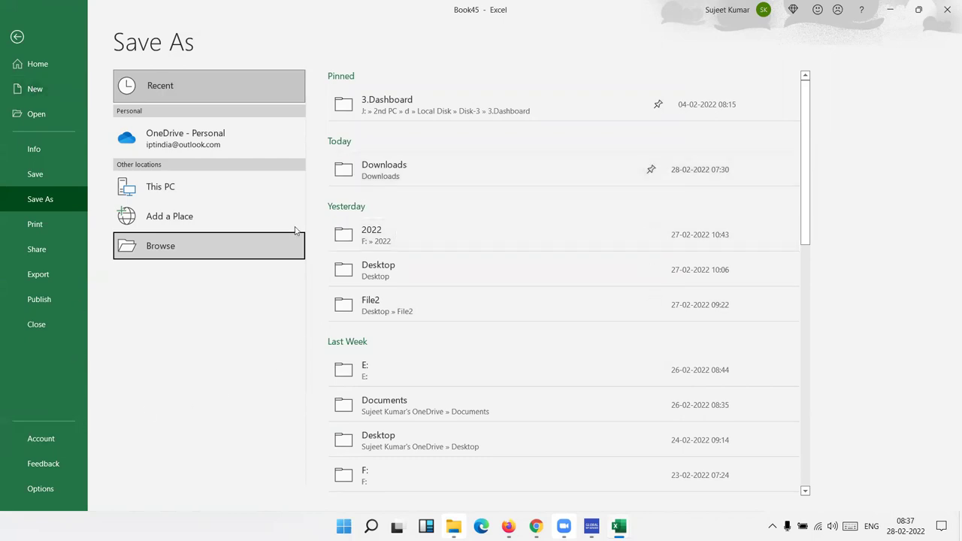
Step: Reopen and close the Browse dialog, then preview Info's Protect Workbook > Encrypt with Password and cancel it
left_click(213, 257)
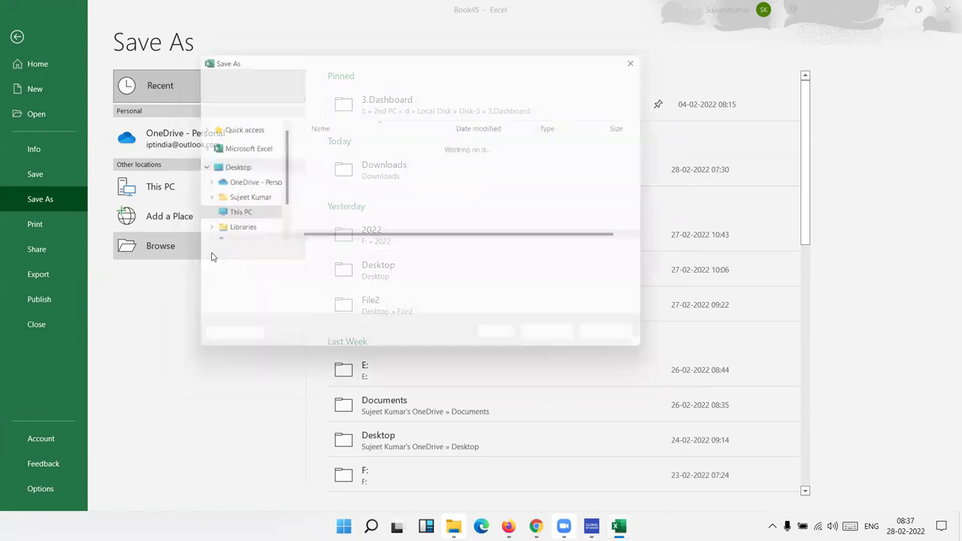
key("Escape")
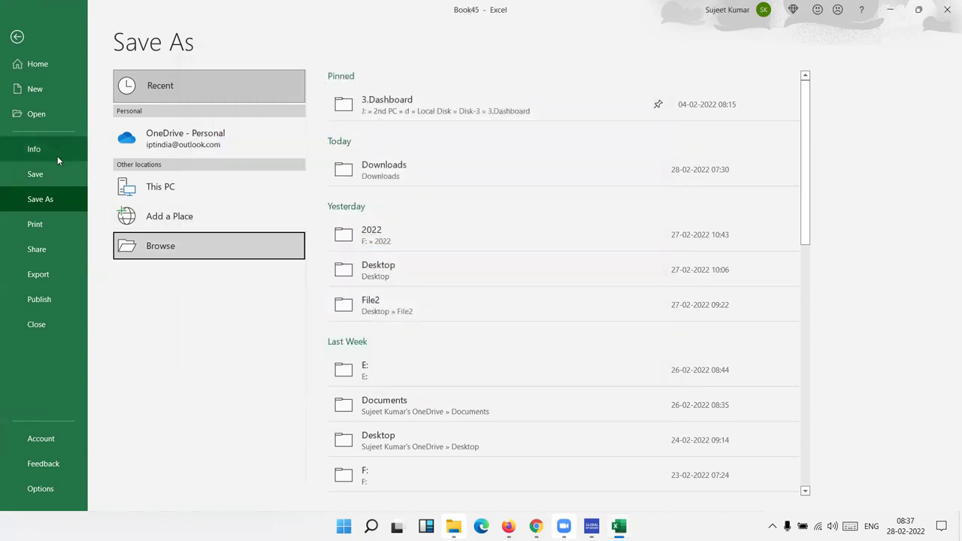
left_click(57, 154)
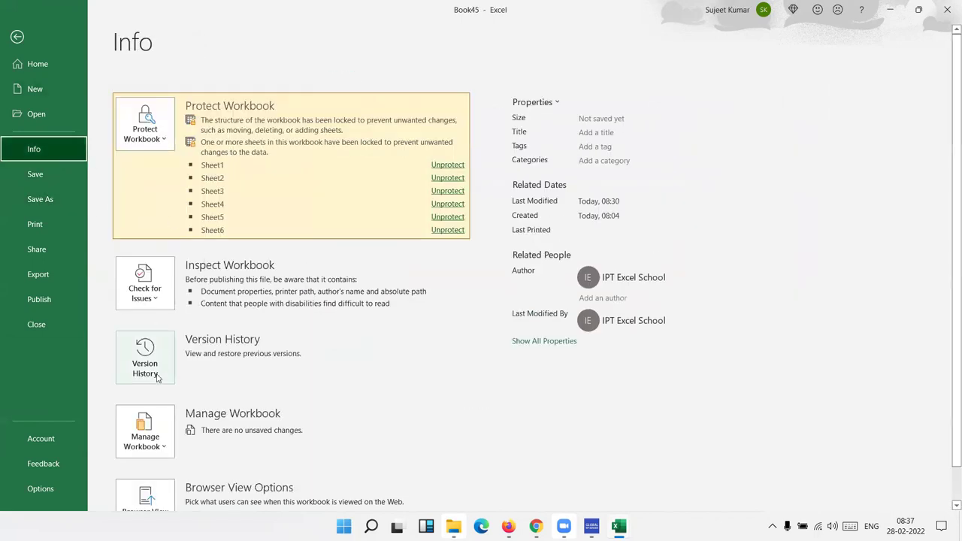
left_click(148, 148)
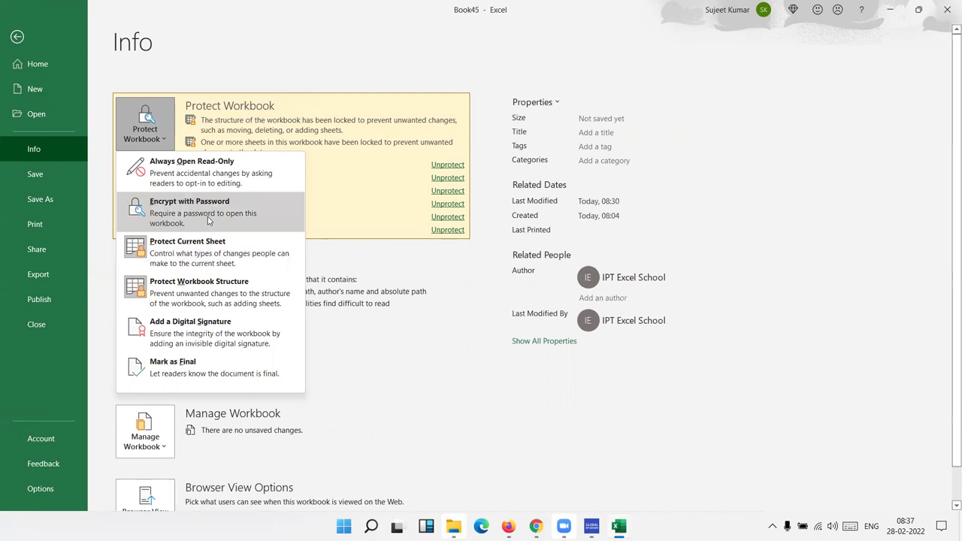
left_click(210, 220)
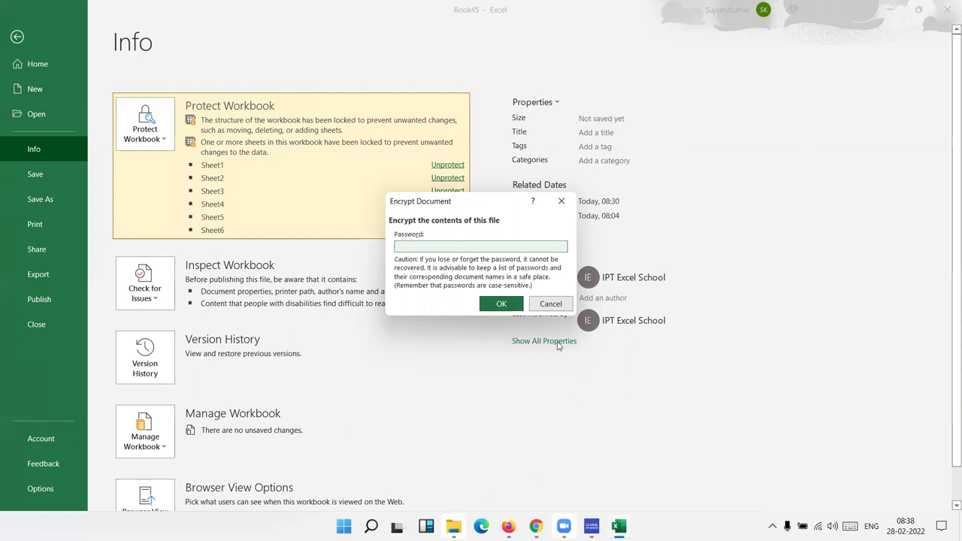
left_click(551, 303)
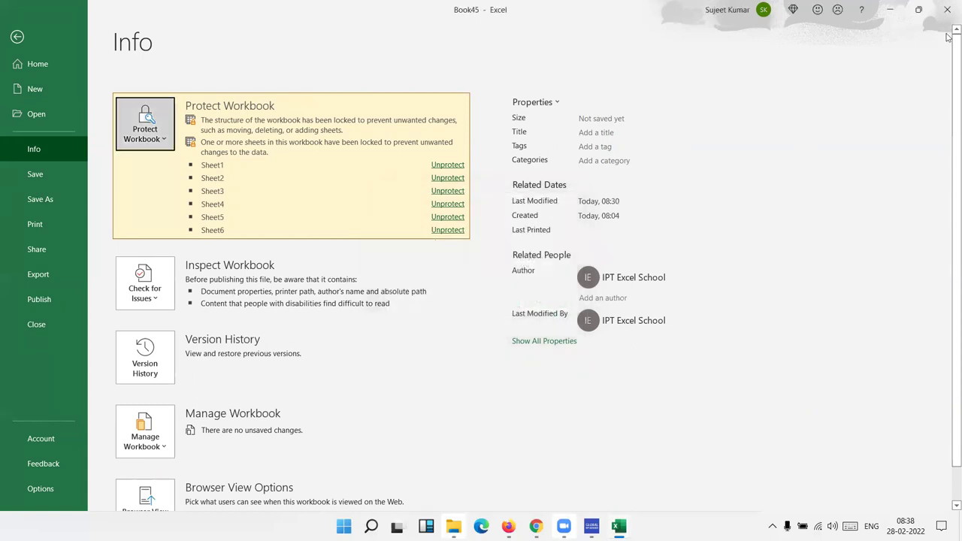
Step: Close Book45 with Don't Save, then preview the other open Excel workbooks from the taskbar
left_click(946, 10)
left_click(545, 333)
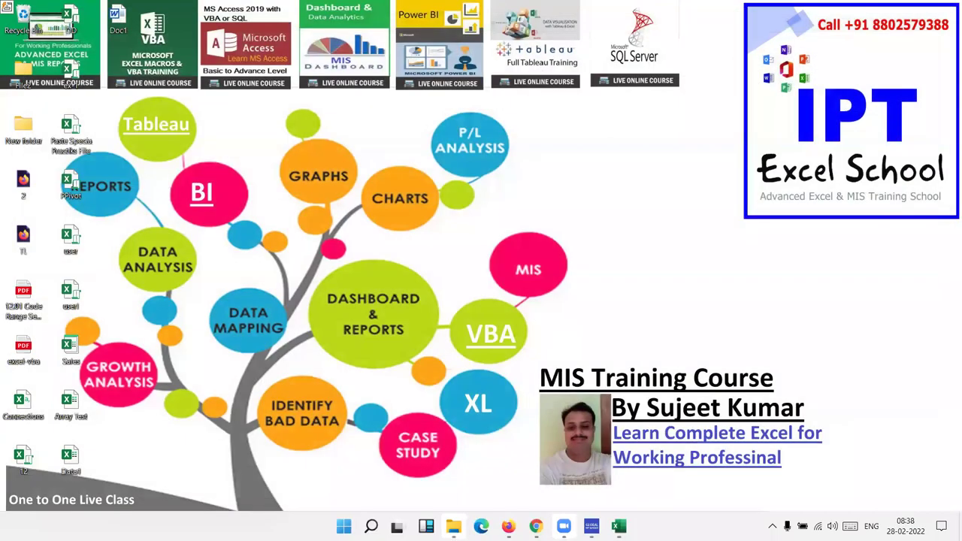
mouse_move(618, 526)
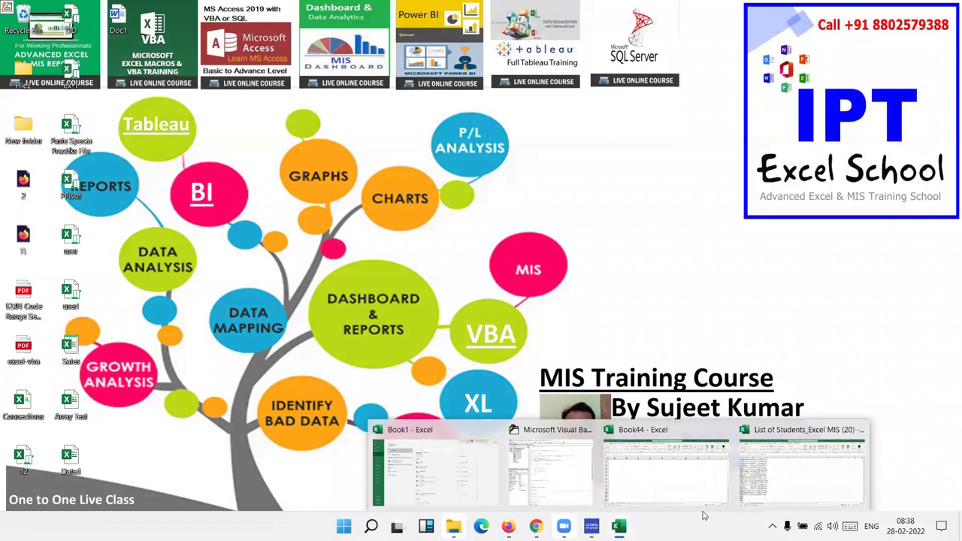
left_click(804, 466)
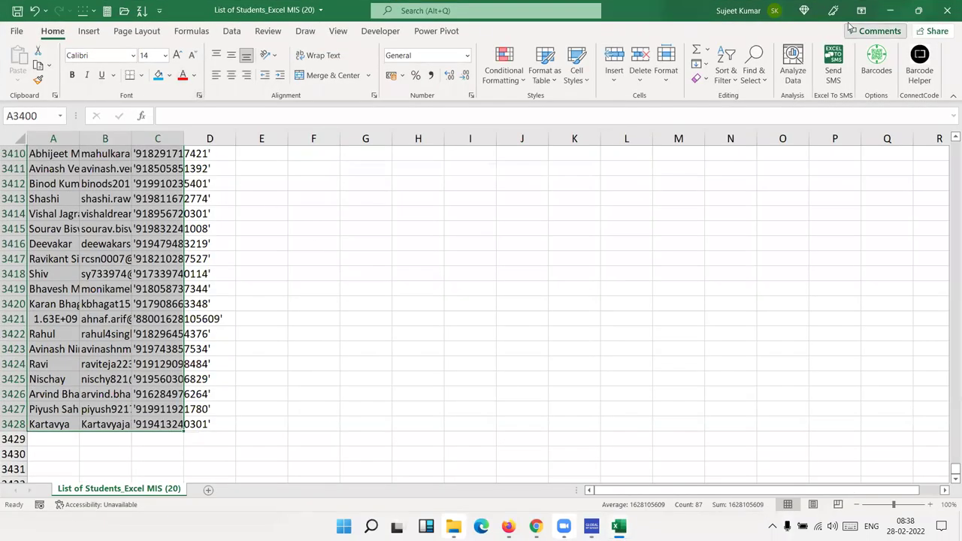